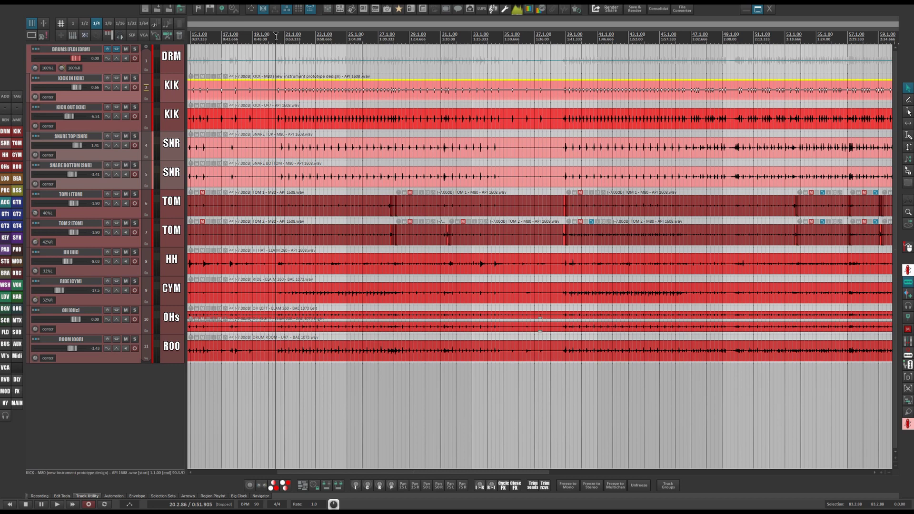
Open the ValhallaRoom reverb on the DRUMS folder track and briefly audition the drums dry.
{"action": "left_click", "coordinate": [120, 50]}
{"action": "left_click_drag", "start_coordinate": [339, 83], "coordinate": [527, 75]}
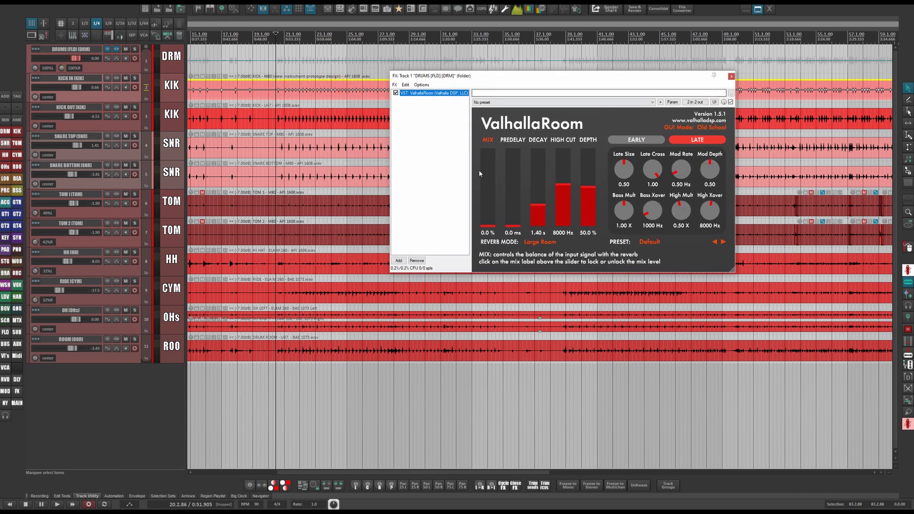
{"action": "left_click", "coordinate": [486, 228]}
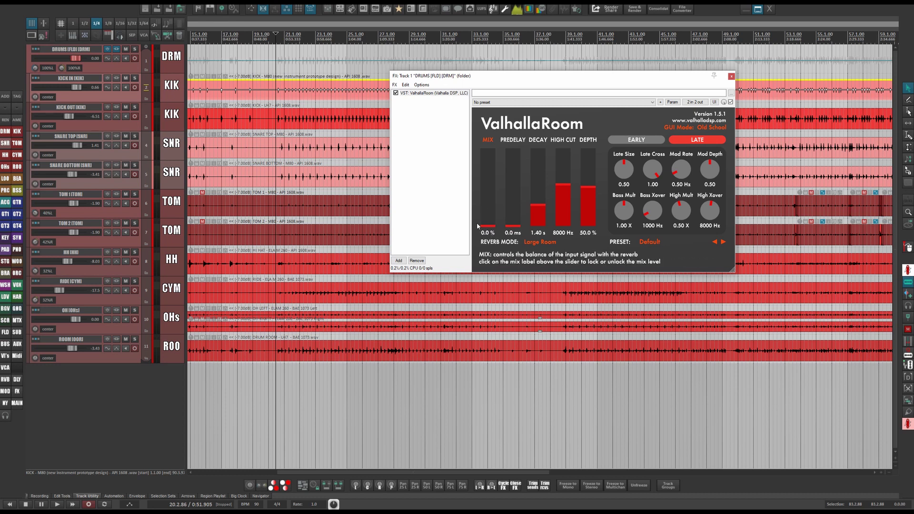
{"action": "key", "text": "space"}
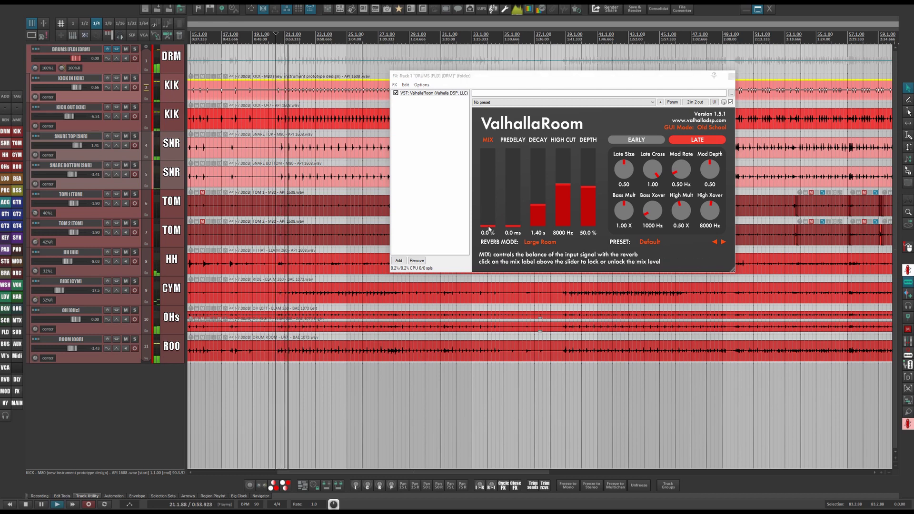
{"action": "key", "text": "space"}
Raise ValhallaRoom's mix on the DRUMS folder track to 100% and audition the fully wet drums.
{"action": "left_click_drag", "start_coordinate": [489, 229], "coordinate": [494, 147]}
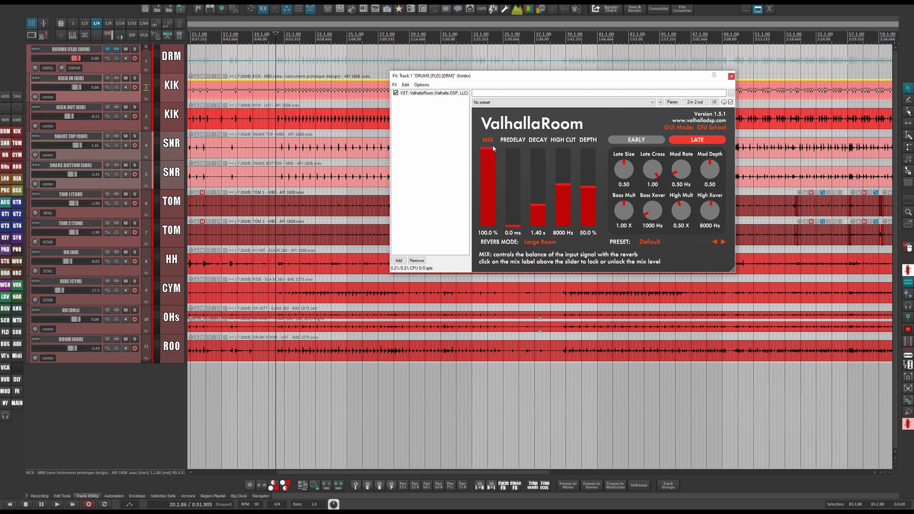
{"action": "key", "text": "space"}
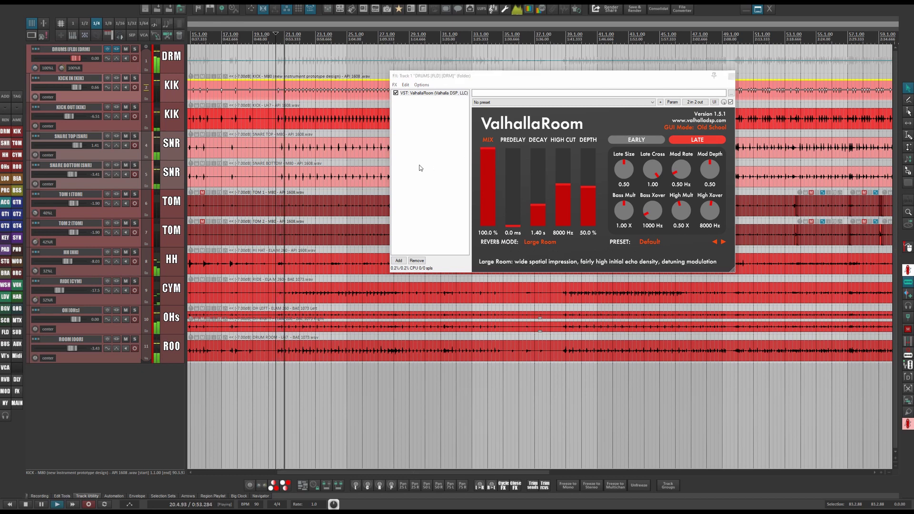
{"action": "key", "text": "space"}
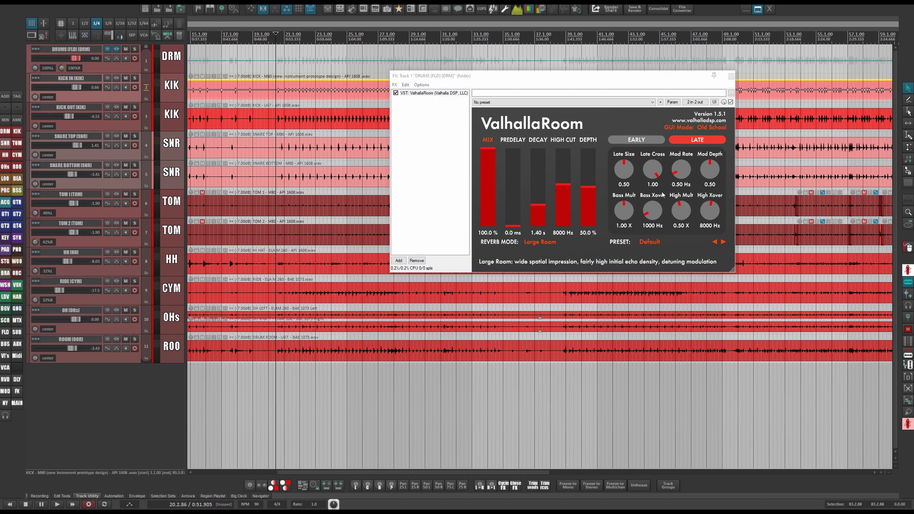
Lower ValhallaRoom's mix on the DRUMS folder track to about 24.9% while auditioning the drums.
{"action": "left_click_drag", "start_coordinate": [493, 152], "coordinate": [494, 212]}
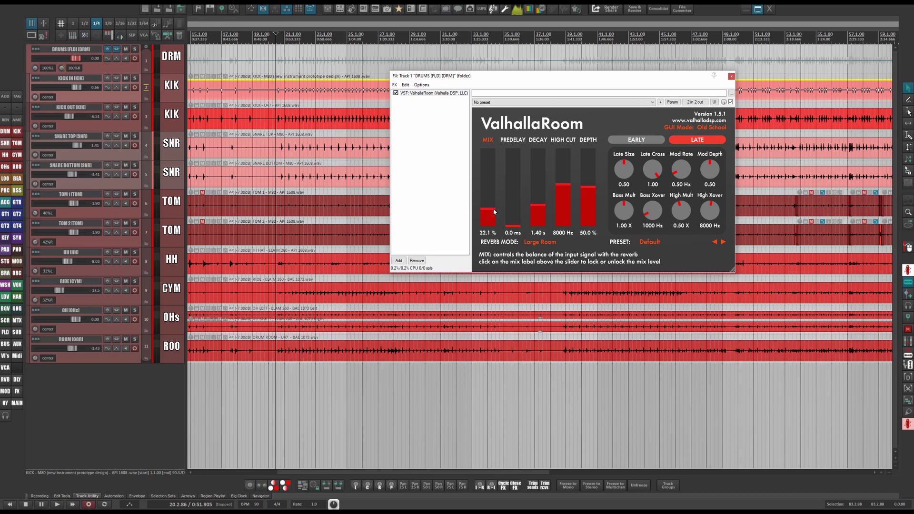
{"action": "key", "text": "space"}
{"action": "mouse_move", "coordinate": [494, 212]}
{"action": "left_mouse_down"}
{"action": "mouse_move", "coordinate": [495, 155]}
{"action": "mouse_move", "coordinate": [494, 207]}
{"action": "left_mouse_up"}
{"action": "key", "text": "space"}
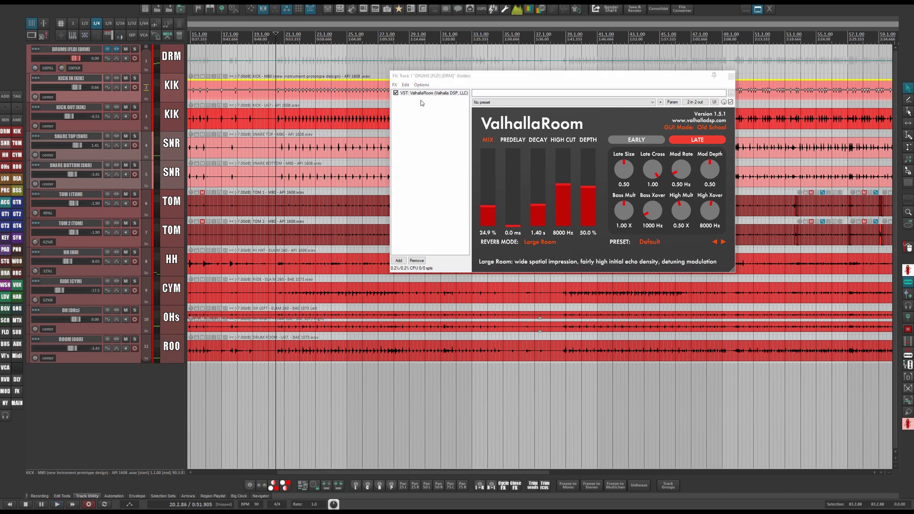
Insert a new track directly below the DRUMS folder track and create sends to it from all drum tracks, KICK IN through ROOM.
{"action": "double_click", "coordinate": [120, 408]}
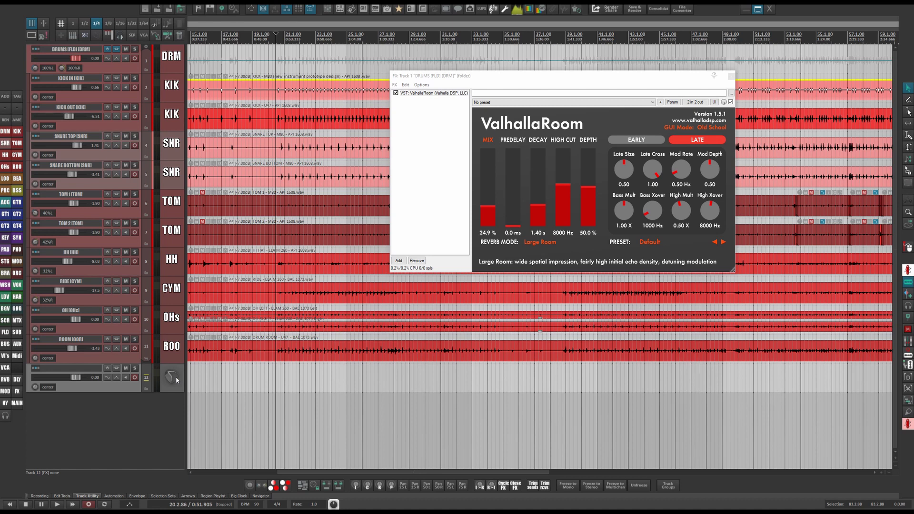
{"action": "left_click_drag", "start_coordinate": [176, 376], "coordinate": [177, 114]}
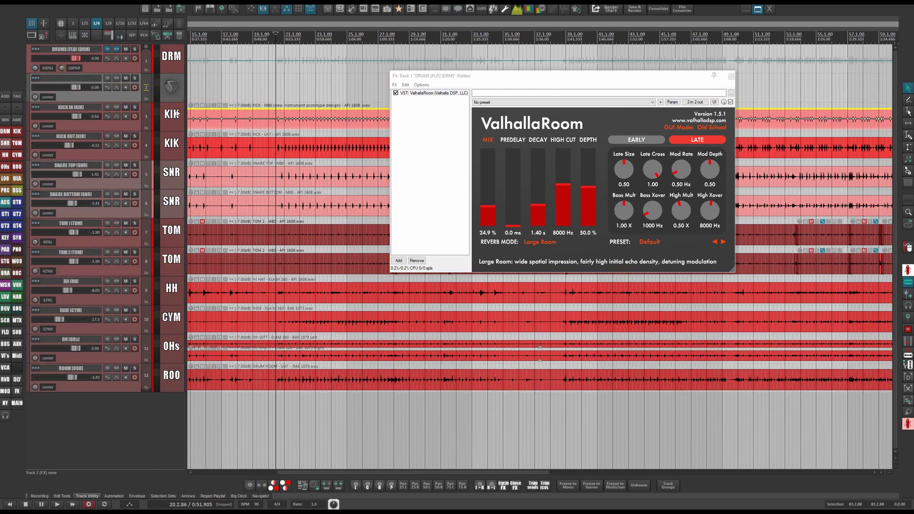
{"action": "left_click", "coordinate": [171, 117]}
{"action": "left_click", "coordinate": [169, 364], "text": "shift"}
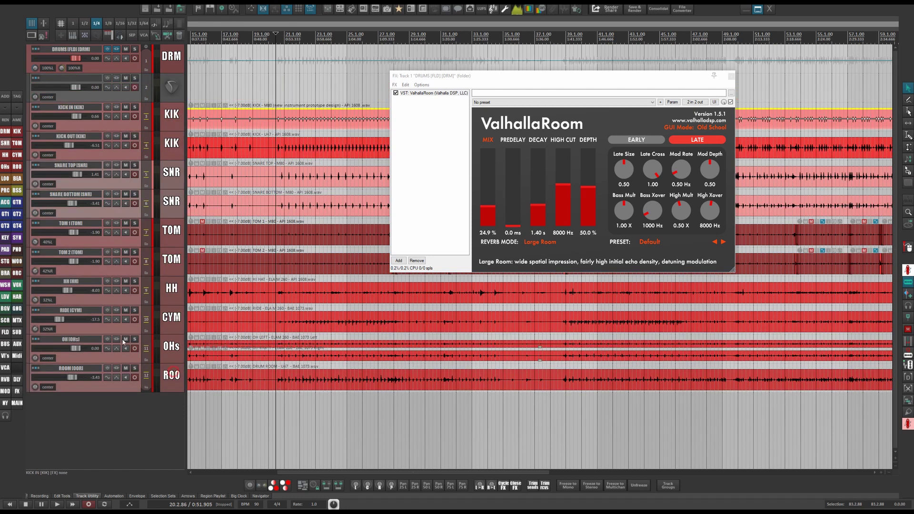
{"action": "left_click_drag", "start_coordinate": [39, 105], "coordinate": [43, 86]}
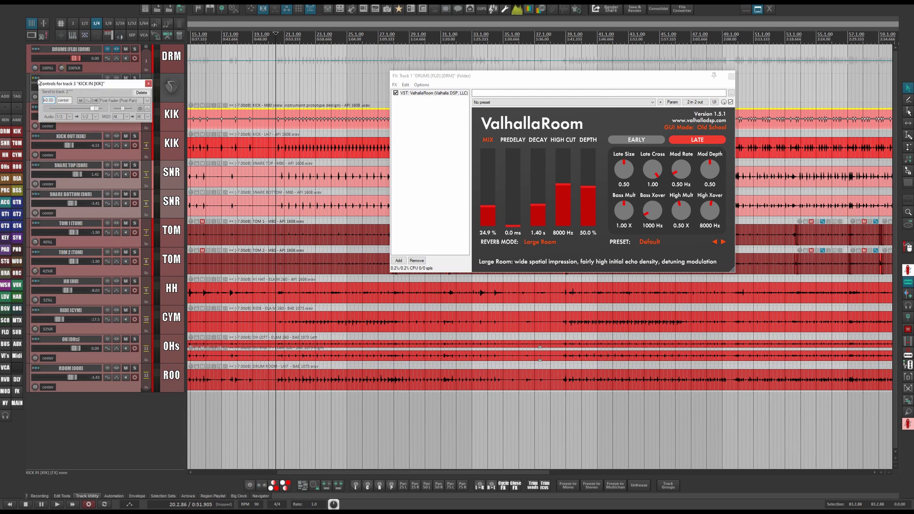
{"action": "left_click", "coordinate": [148, 84]}
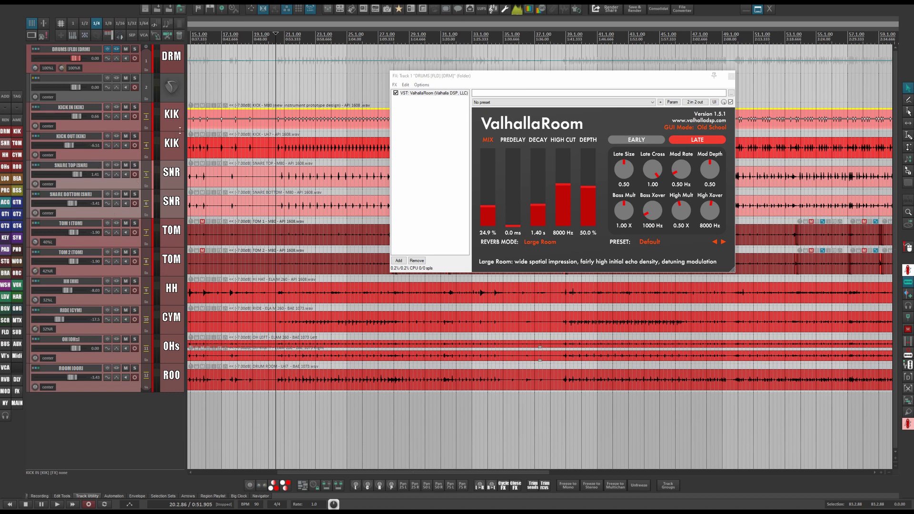
Show the mixer and name the new track Reverb.
{"action": "key", "text": "ctrl+m"}
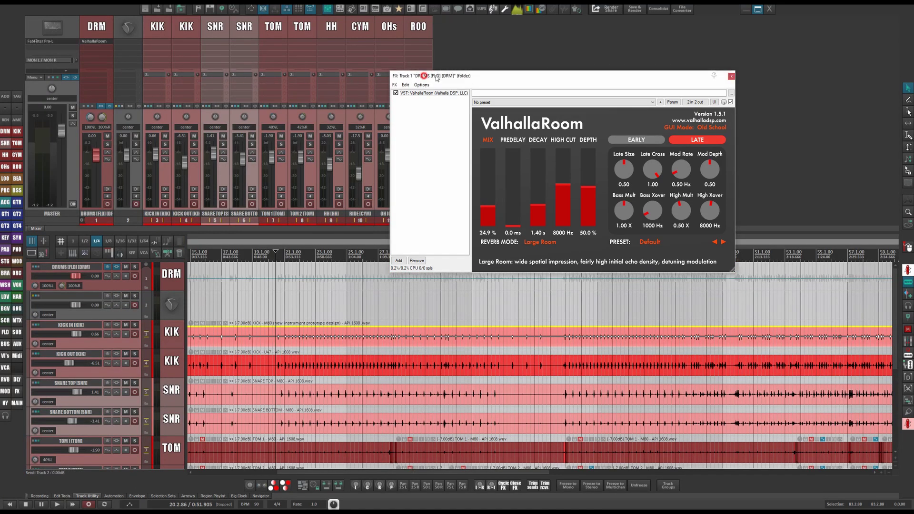
{"action": "left_click_drag", "start_coordinate": [414, 76], "coordinate": [459, 74]}
{"action": "double_click", "coordinate": [133, 212]}
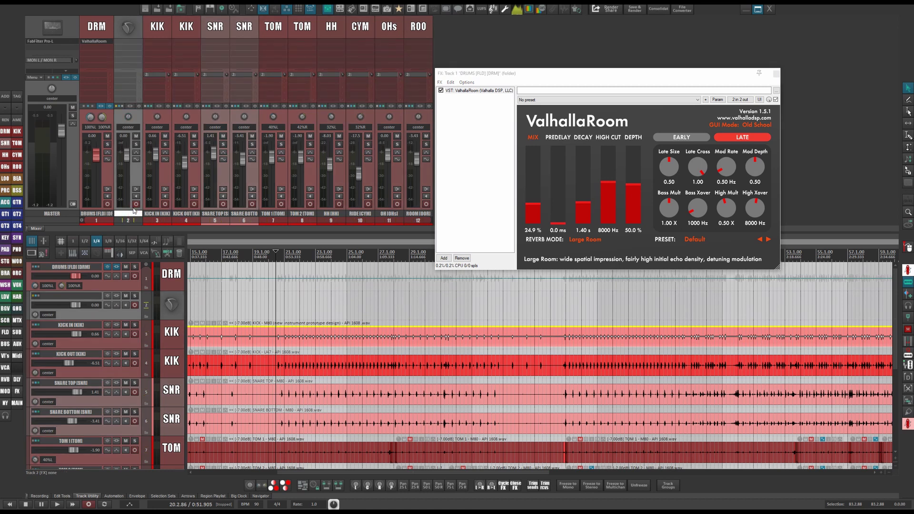
{"action": "type", "text": "Reverb"}
{"action": "key", "text": "Return"}
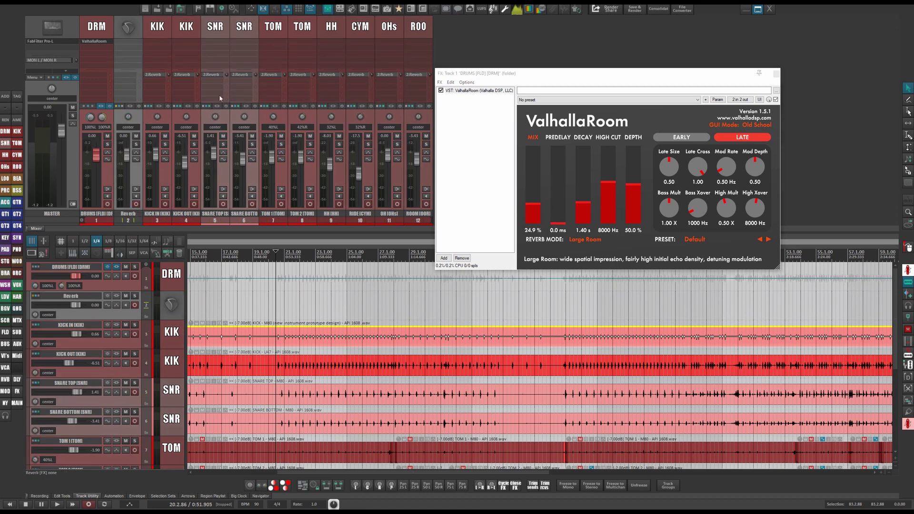
Move ValhallaRoom from the DRUMS folder track to the Reverb track and set its mix to 100%.
{"action": "left_click_drag", "start_coordinate": [466, 90], "coordinate": [126, 43]}
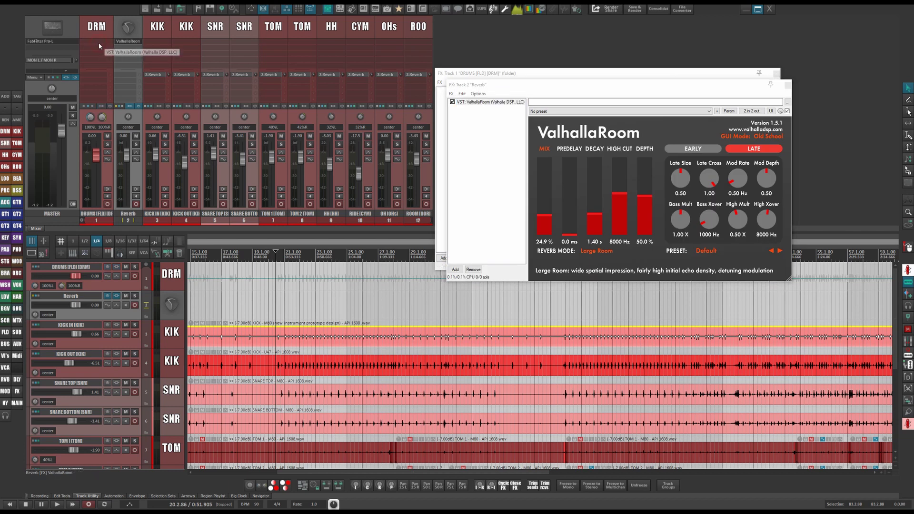
{"action": "left_click", "coordinate": [777, 74]}
{"action": "left_click_drag", "start_coordinate": [548, 219], "coordinate": [545, 156]}
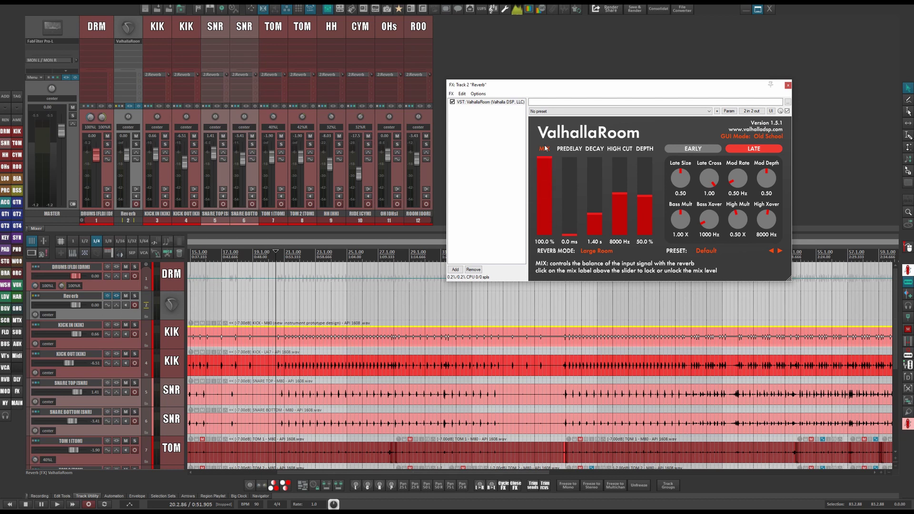
Play the drums, solo the Reverb track, pull its volume down to -inf and unsolo it to compare.
{"action": "left_click", "coordinate": [133, 159]}
{"action": "key", "text": "space"}
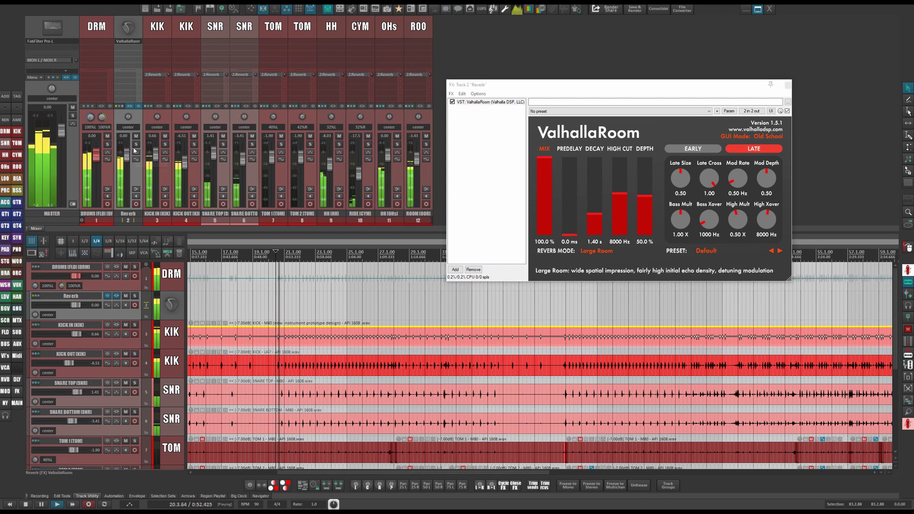
{"action": "left_click", "coordinate": [135, 145]}
{"action": "left_click_drag", "start_coordinate": [126, 156], "coordinate": [133, 215]}
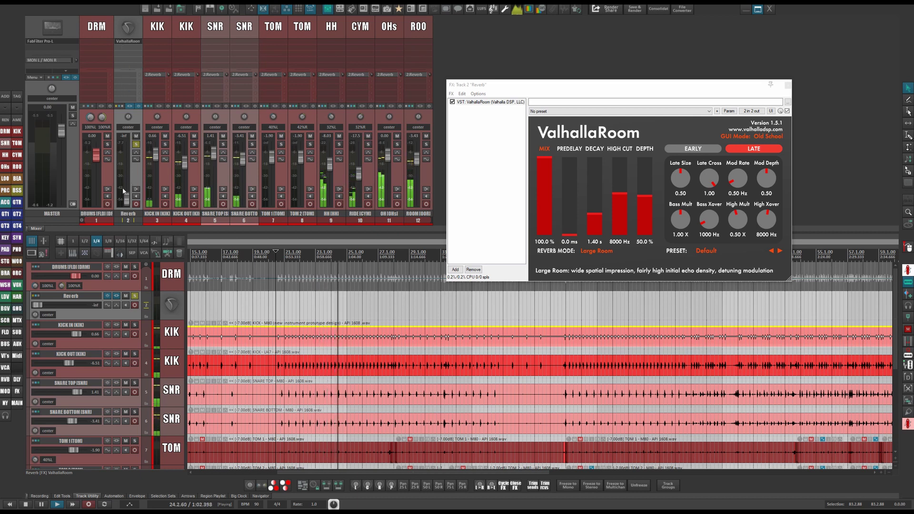
{"action": "left_click", "coordinate": [106, 137]}
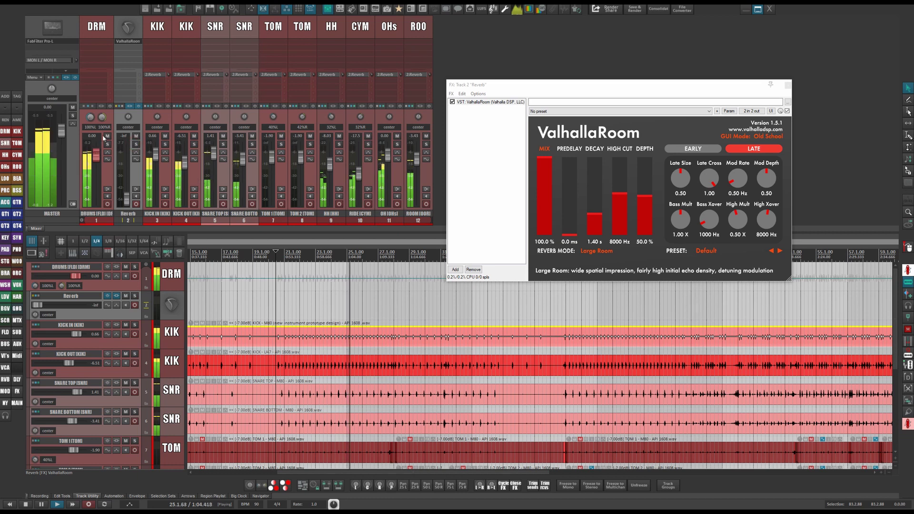
{"action": "key", "text": "space"}
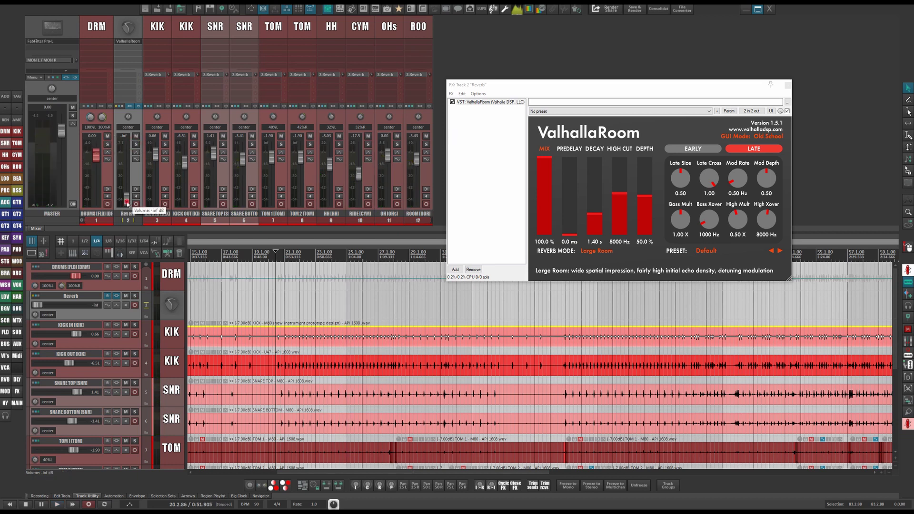
Raise the Reverb track's volume, pull it back down to -inf and play the drums.
{"action": "left_click_drag", "start_coordinate": [131, 201], "coordinate": [127, 164]}
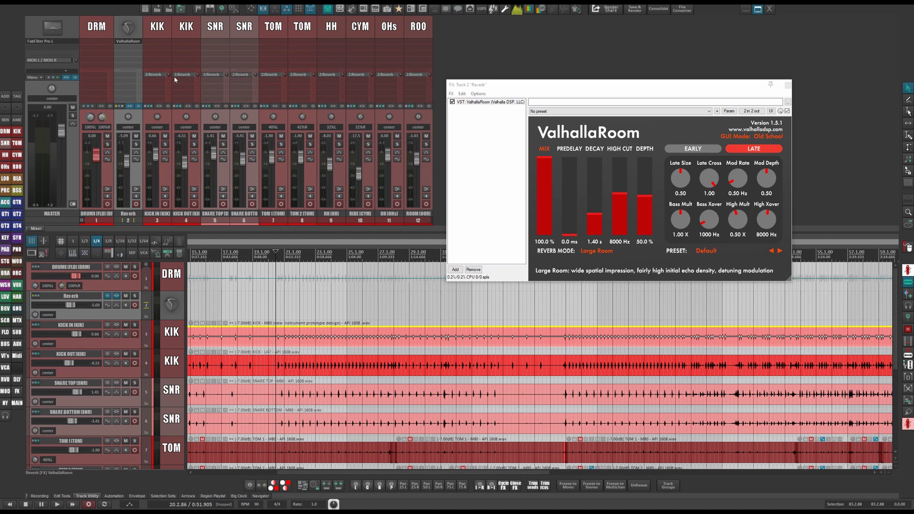
{"action": "left_click_drag", "start_coordinate": [157, 75], "coordinate": [162, 74]}
{"action": "left_click_drag", "start_coordinate": [125, 166], "coordinate": [149, 197]}
{"action": "key", "text": "space"}
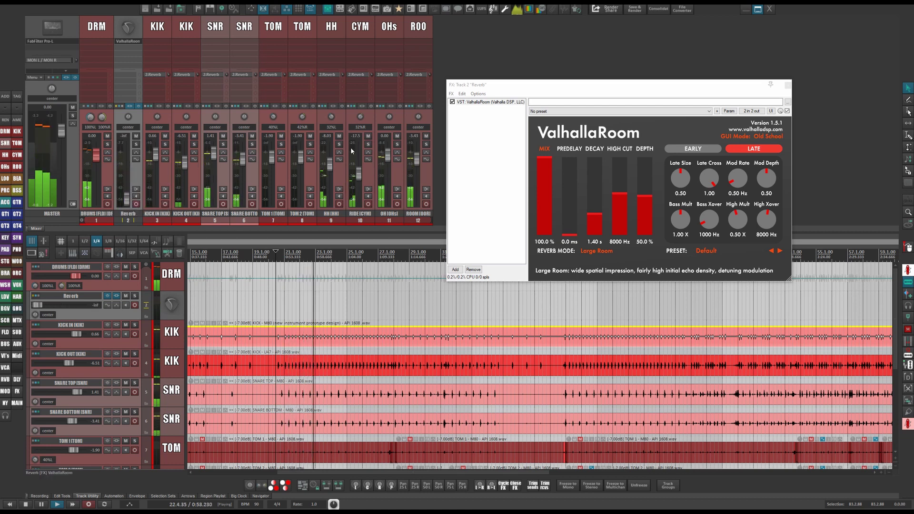
Hide the mixer, stop playback and close the Reverb track's effects window.
{"action": "key", "text": "ctrl+m"}
{"action": "key", "text": "space"}
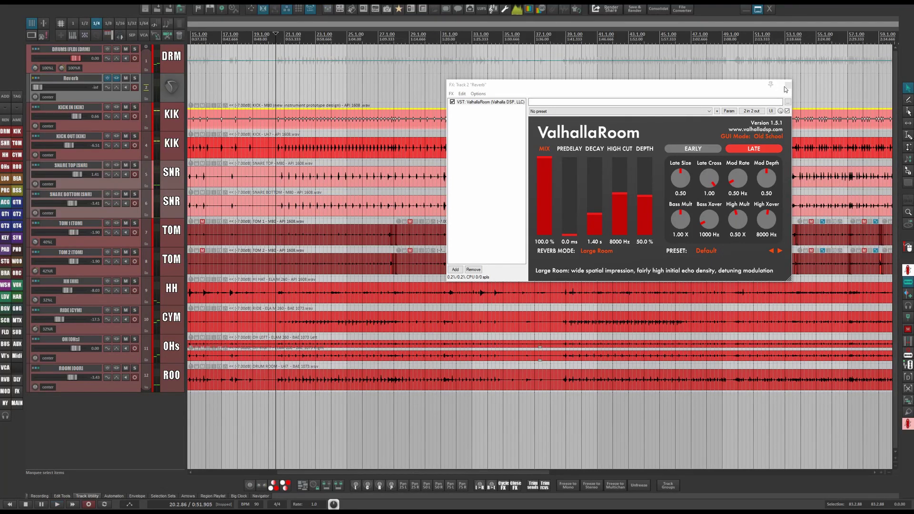
{"action": "left_click", "coordinate": [788, 85]}
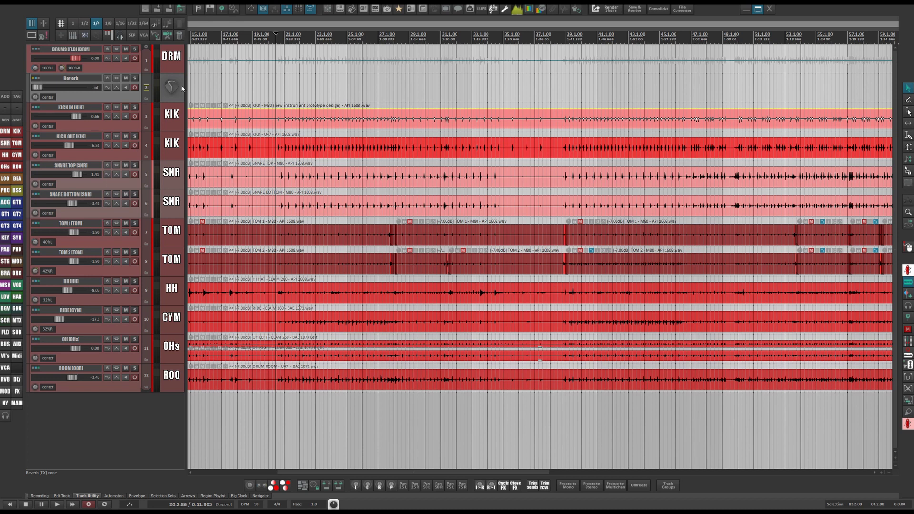
Select the DRUMS folder track and cycle its child tracks through the compact views back to full height.
{"action": "left_click", "coordinate": [174, 62]}
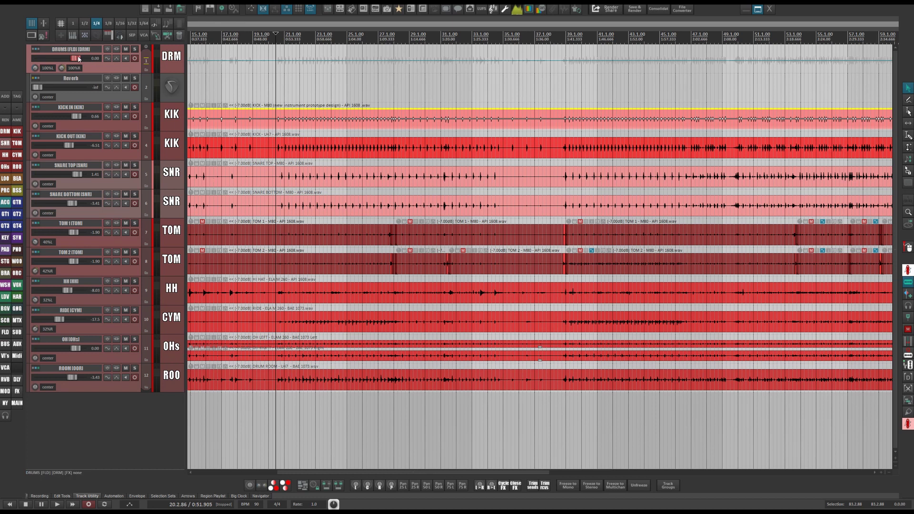
{"action": "left_click", "coordinate": [147, 48]}
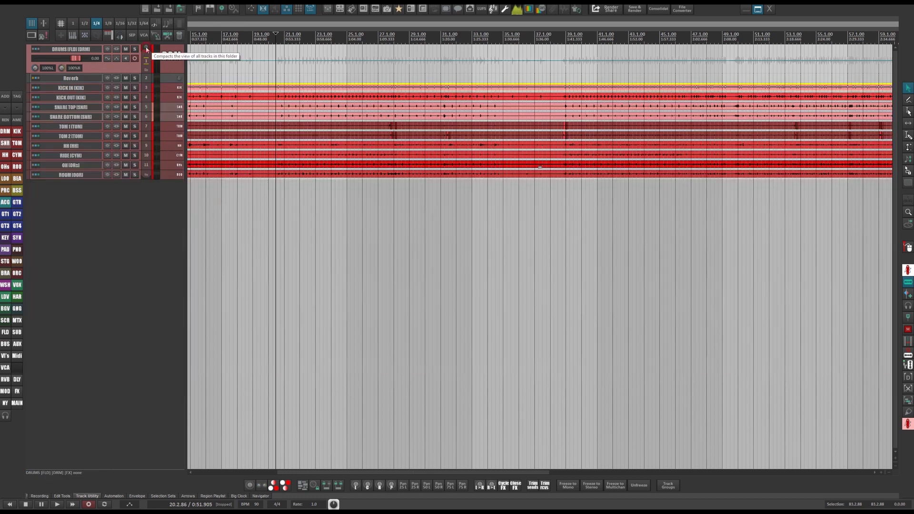
{"action": "left_click", "coordinate": [147, 49]}
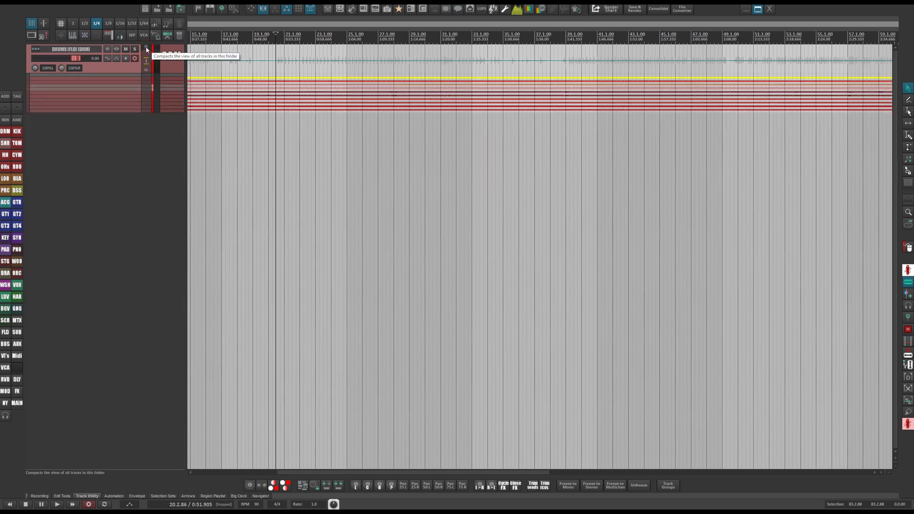
{"action": "left_click", "coordinate": [146, 49]}
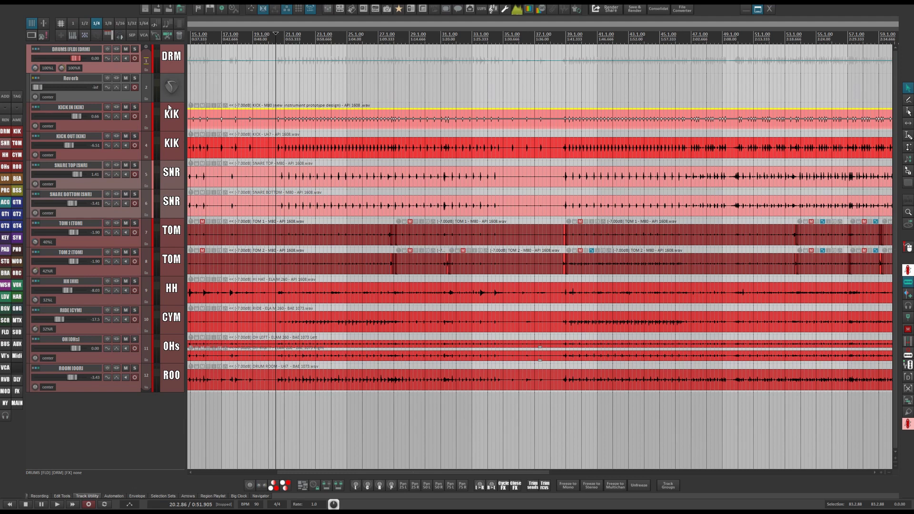
Add ReaComp to the DRUMS folder track and lower its threshold to about -22.3 dB during playback.
{"action": "left_click", "coordinate": [170, 61]}
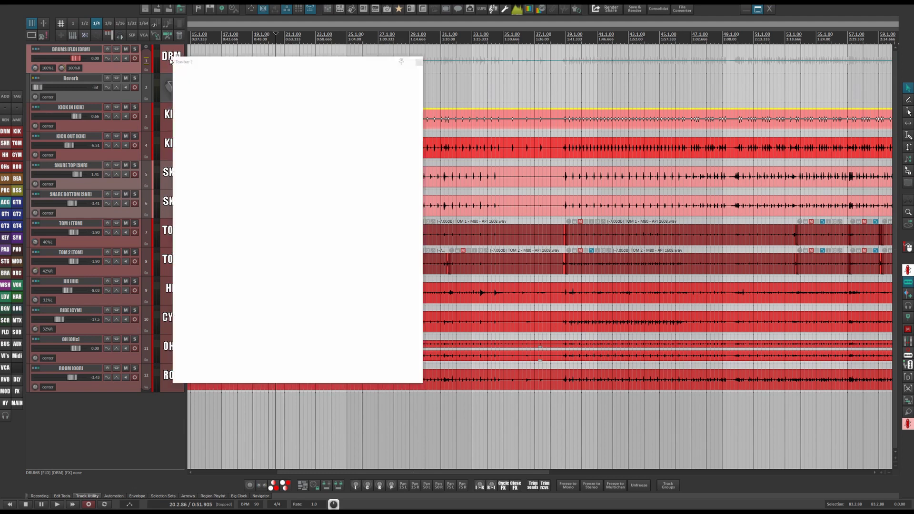
{"action": "left_click", "coordinate": [296, 120]}
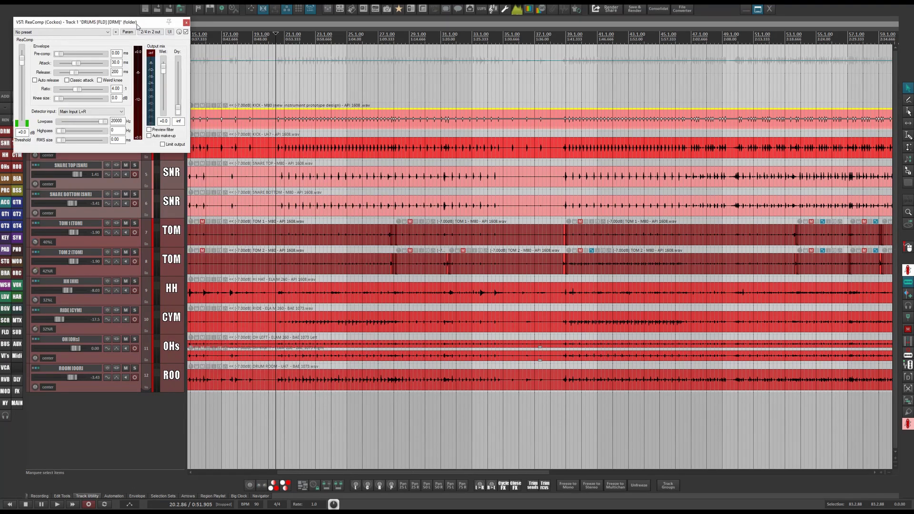
{"action": "left_click_drag", "start_coordinate": [136, 23], "coordinate": [478, 97]}
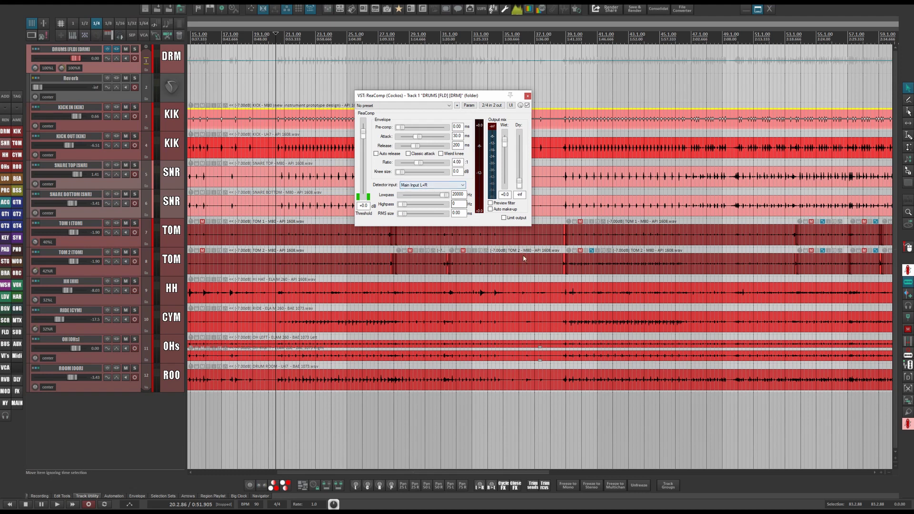
{"action": "left_click_drag", "start_coordinate": [610, 301], "coordinate": [540, 236]}
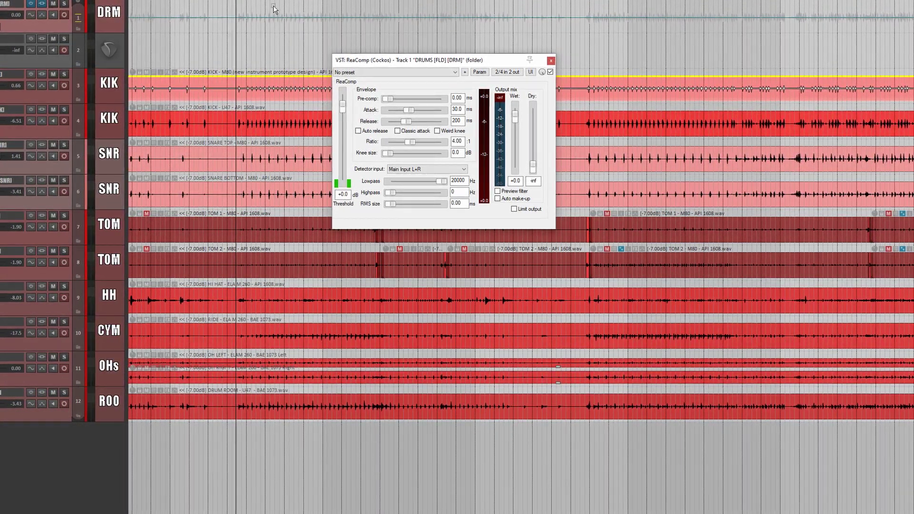
{"action": "left_click_drag", "start_coordinate": [343, 106], "coordinate": [345, 149]}
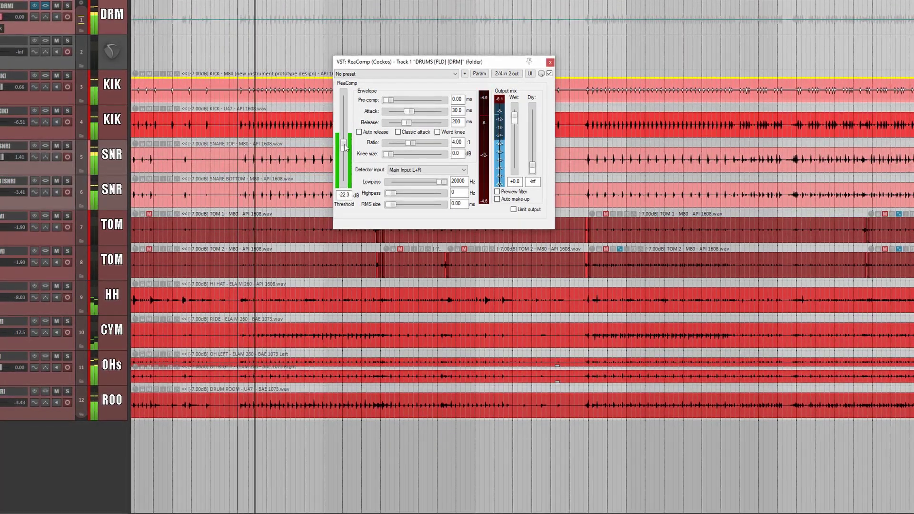
Set ReaComp's attack to 0.78 ms, release to 332 ms and threshold to -29.6 dB, and enable auto make-up.
{"action": "mouse_move", "coordinate": [411, 113]}
{"action": "left_mouse_down"}
{"action": "mouse_move", "coordinate": [396, 112]}
{"action": "mouse_move", "coordinate": [405, 123]}
{"action": "left_mouse_up"}
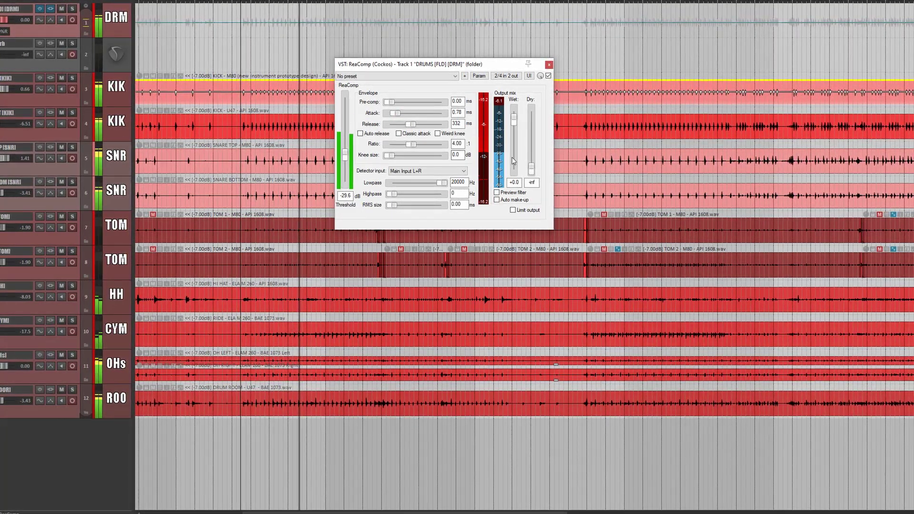
{"action": "left_click", "coordinate": [496, 200]}
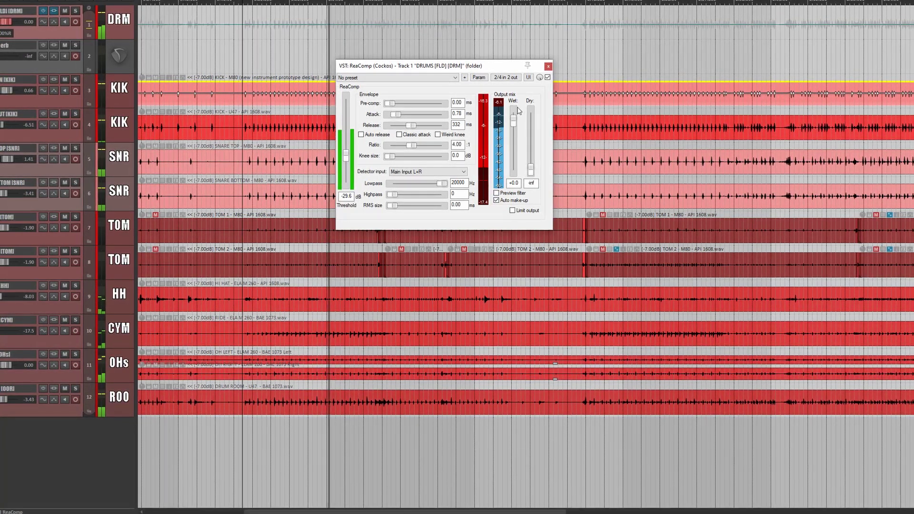
Play the drums and compare the sound with ReaComp bypassed and active.
{"action": "key", "text": "space"}
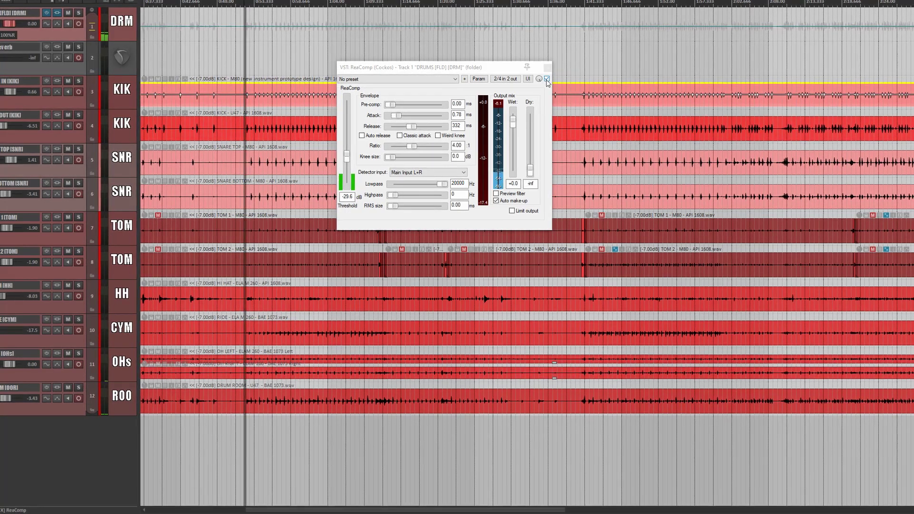
{"action": "left_click", "coordinate": [547, 79]}
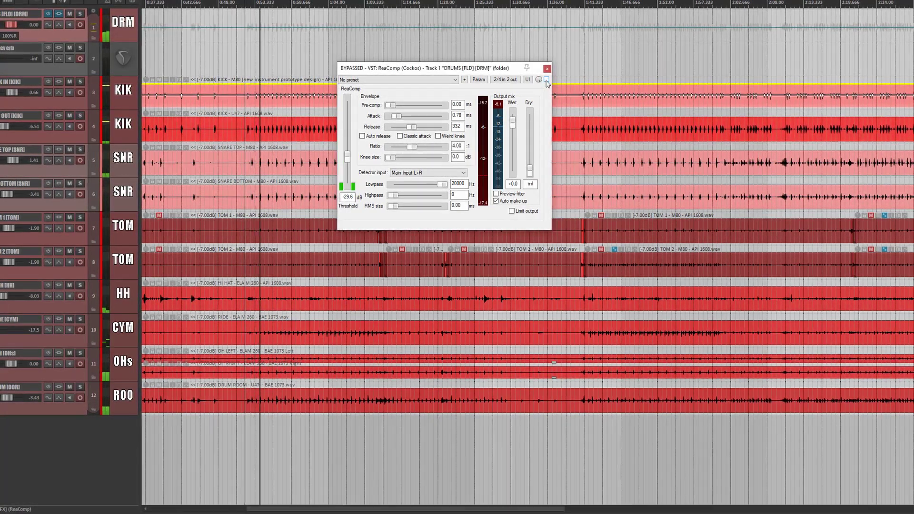
{"action": "left_click", "coordinate": [546, 80]}
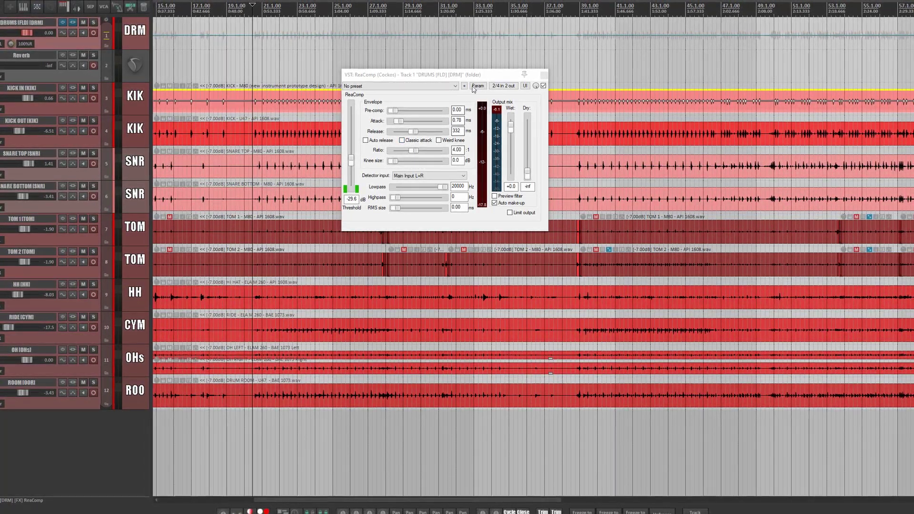
Set ReaComp's wet output to -inf and its dry output to +0.0 dB, and play the drums.
{"action": "left_click_drag", "start_coordinate": [429, 75], "coordinate": [400, 66]}
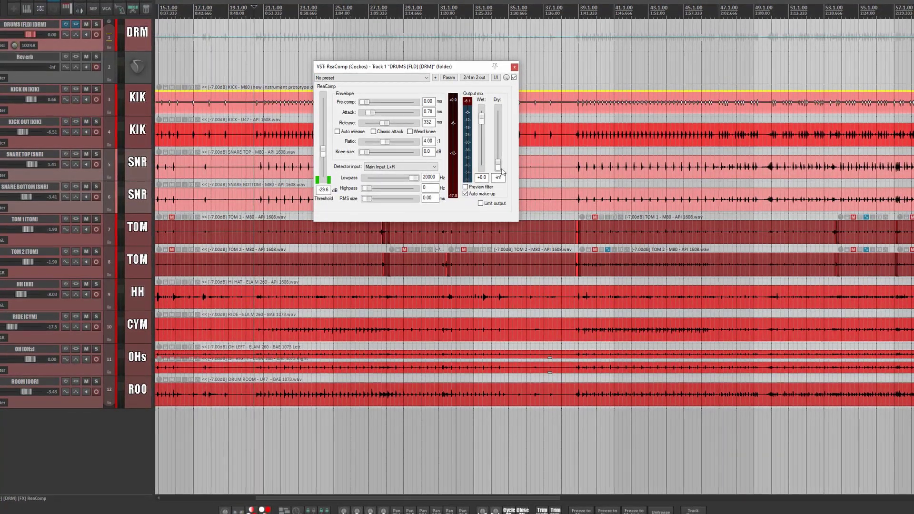
{"action": "left_click_drag", "start_coordinate": [503, 172], "coordinate": [504, 135]}
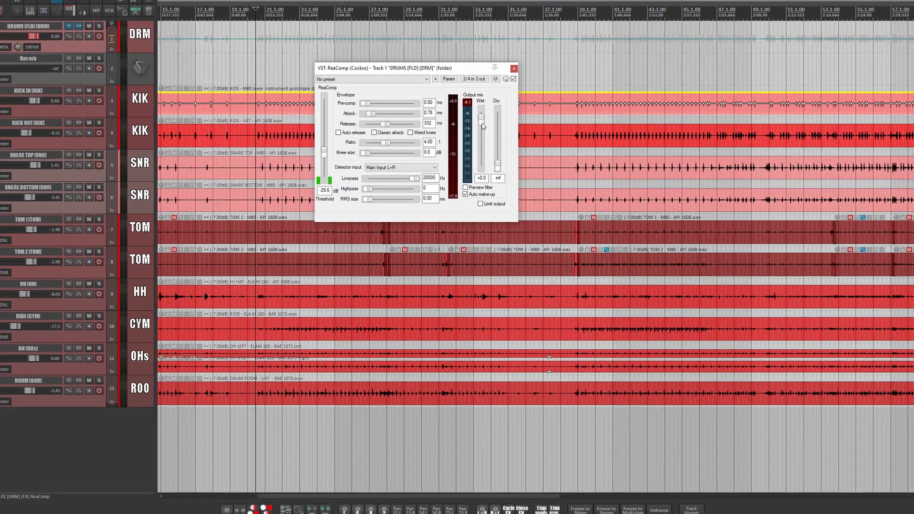
{"action": "left_click_drag", "start_coordinate": [483, 126], "coordinate": [484, 162]}
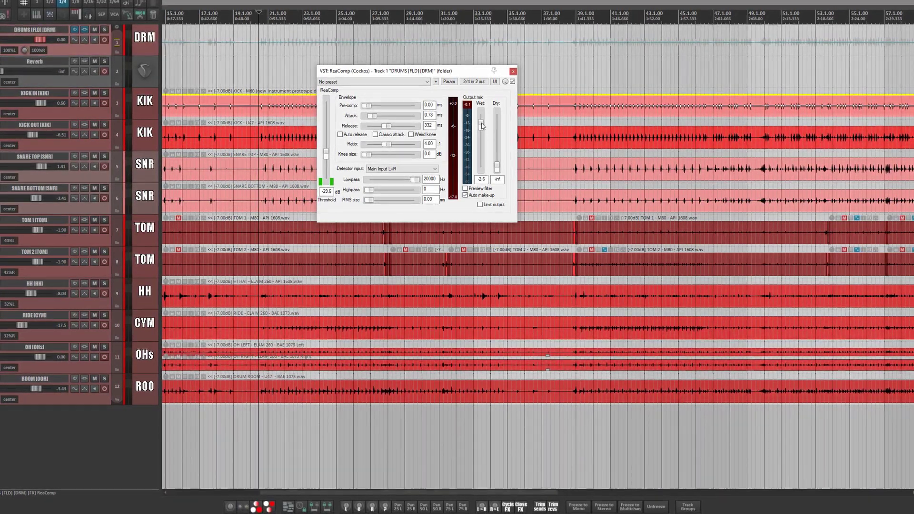
{"action": "left_click_drag", "start_coordinate": [482, 126], "coordinate": [491, 205]}
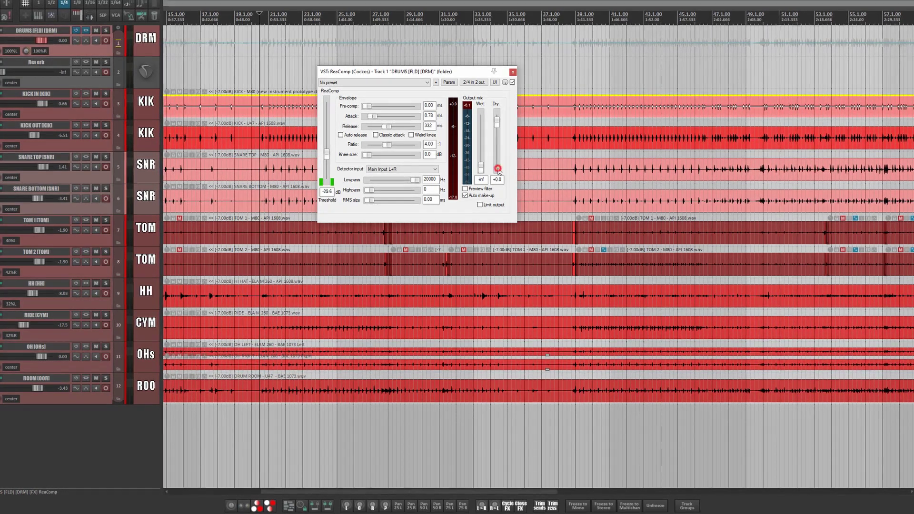
{"action": "key", "text": "space"}
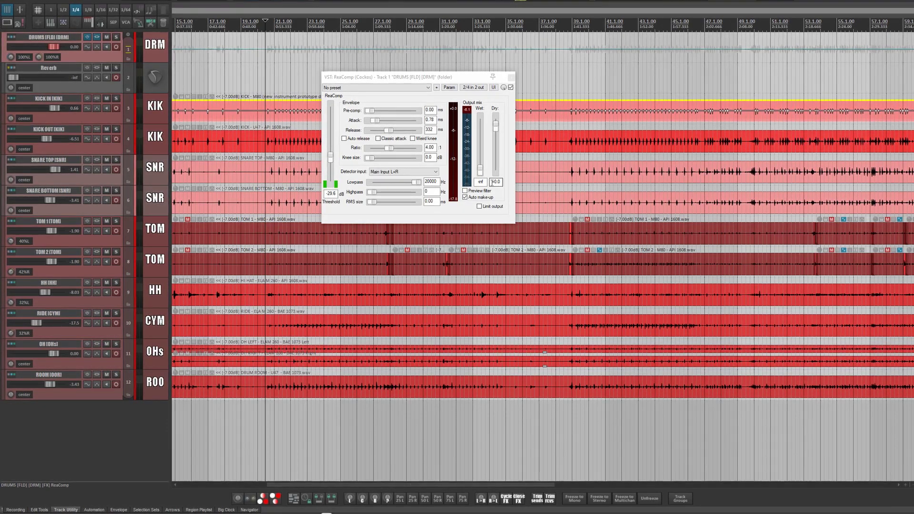
Raise ReaComp's wet output to -4.8 dB and compare the parallel-compressed drums against bypass during playback.
{"action": "left_click_drag", "start_coordinate": [482, 174], "coordinate": [485, 137]}
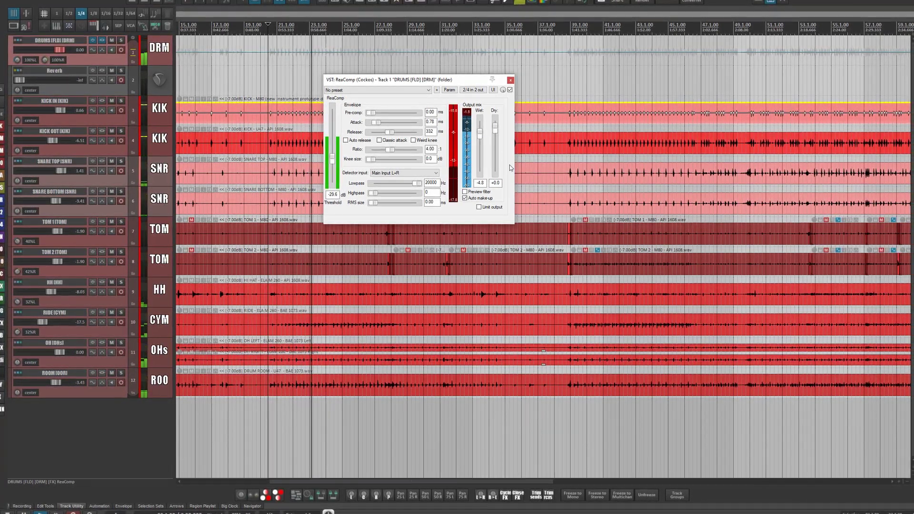
{"action": "left_click", "coordinate": [510, 90]}
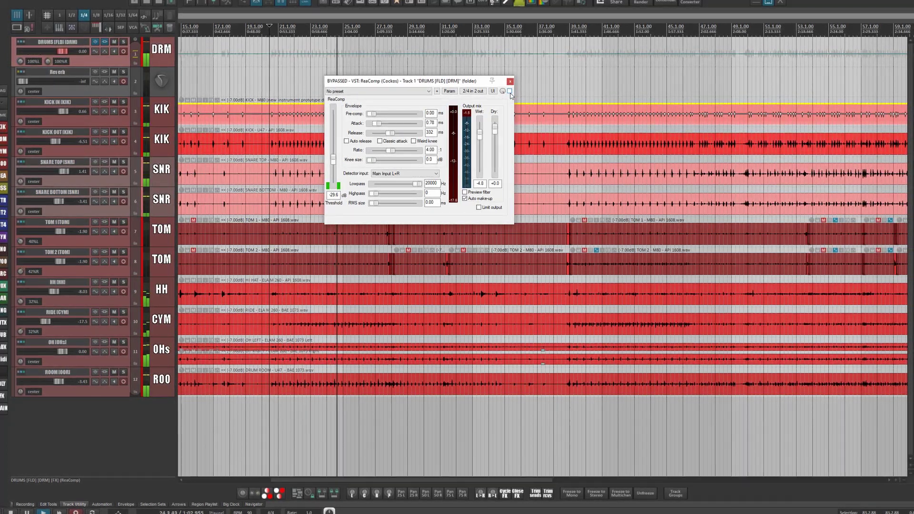
{"action": "left_click", "coordinate": [510, 90]}
{"action": "key", "text": "space"}
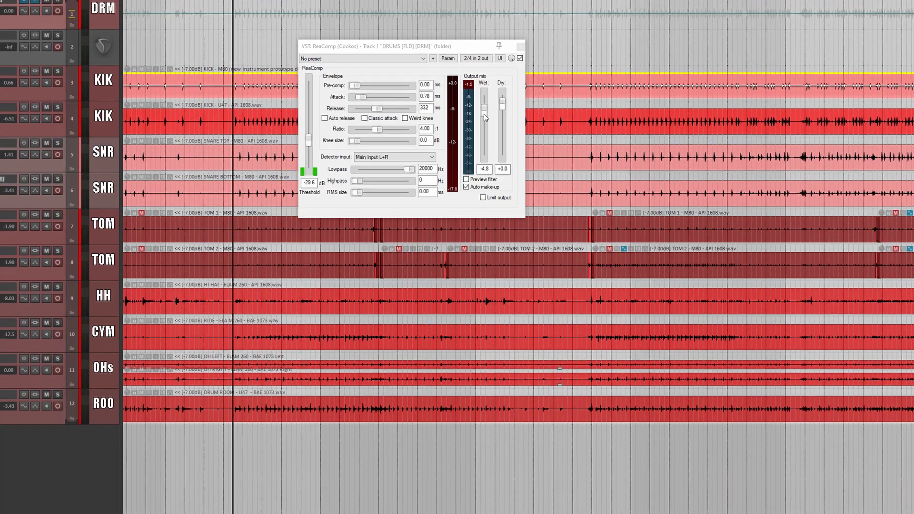
Lower ReaComp's wet output to -inf during playback and pull its dry output down to -inf as well.
{"action": "left_click_drag", "start_coordinate": [483, 113], "coordinate": [487, 191]}
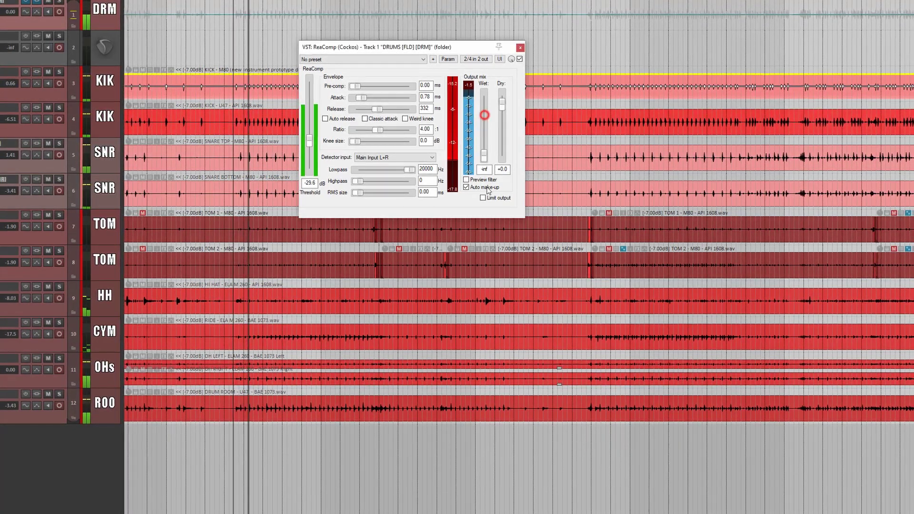
{"action": "mouse_move", "coordinate": [483, 155]}
{"action": "left_mouse_down"}
{"action": "mouse_move", "coordinate": [487, 111]}
{"action": "mouse_move", "coordinate": [483, 166]}
{"action": "left_mouse_up"}
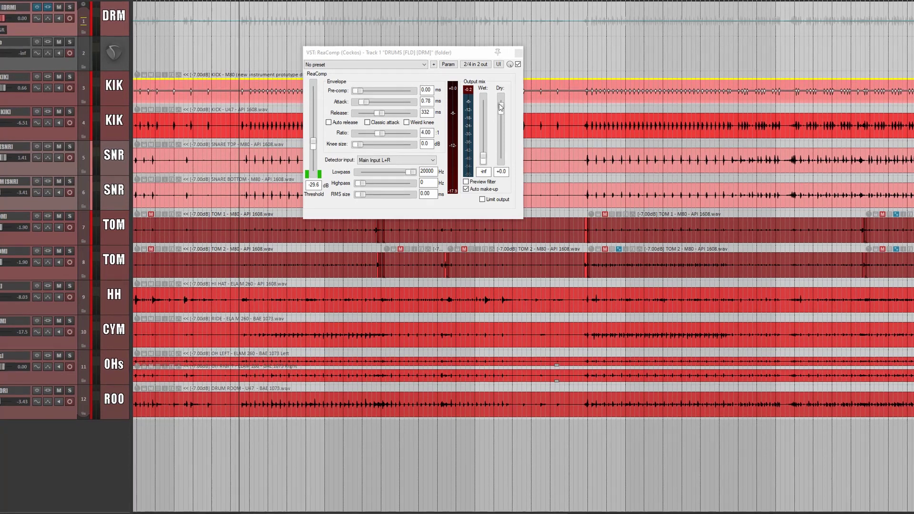
{"action": "left_click_drag", "start_coordinate": [501, 107], "coordinate": [501, 159]}
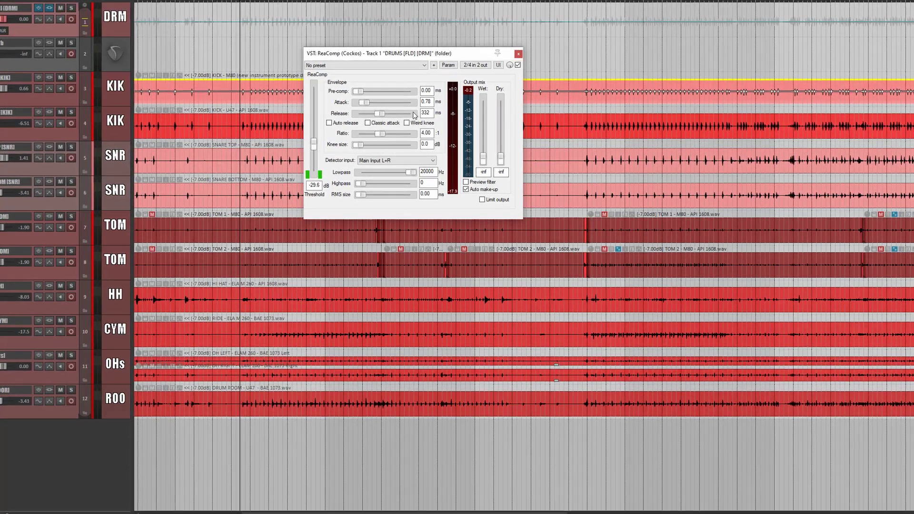
Set ReaComp's attack to 0.21 ms and release to 292 ms, and select the Reverb track.
{"action": "left_click_drag", "start_coordinate": [363, 102], "coordinate": [361, 104]}
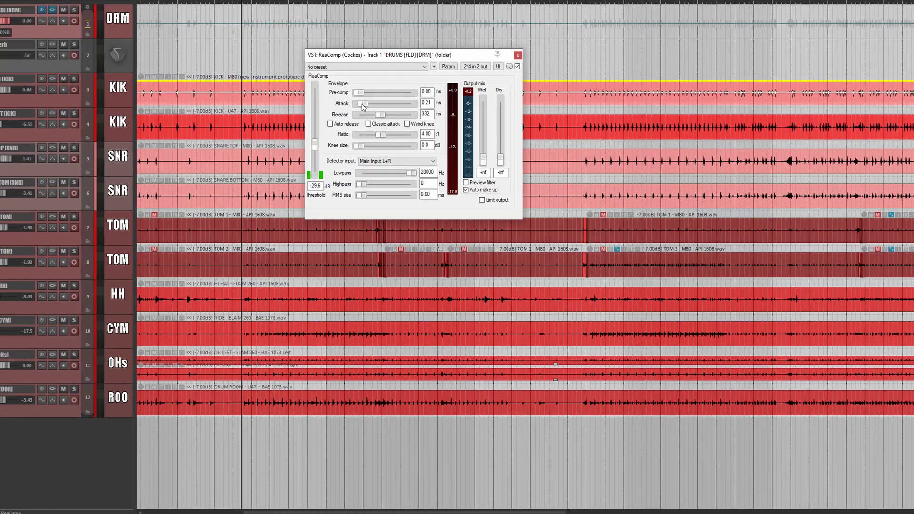
{"action": "left_click", "coordinate": [126, 56]}
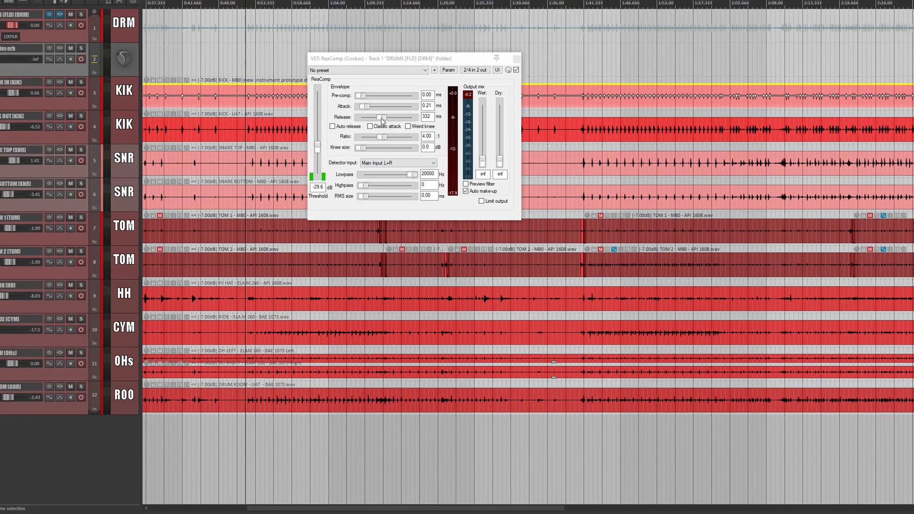
{"action": "left_click_drag", "start_coordinate": [381, 120], "coordinate": [381, 121]}
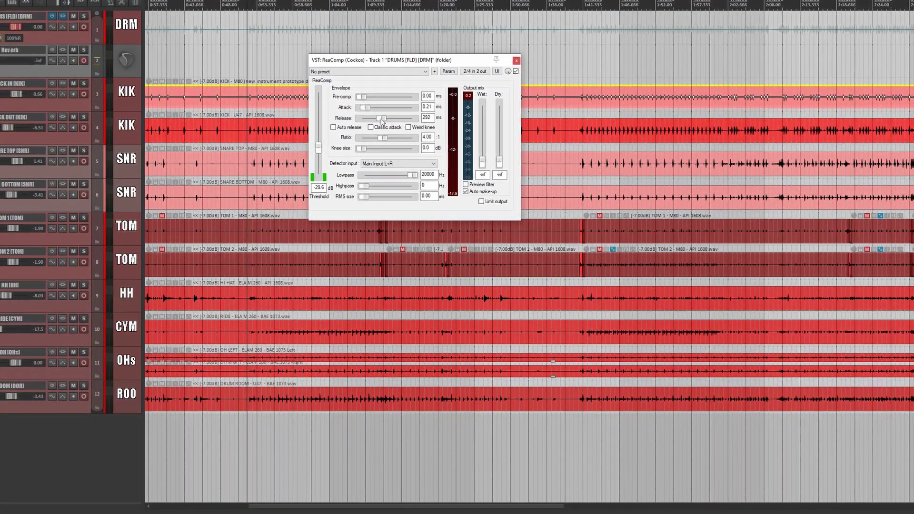
Reset the wet output to +0.0 dB during playback and set ReaComp's release to 181 ms and threshold to -18.0 dB.
{"action": "key", "text": "space"}
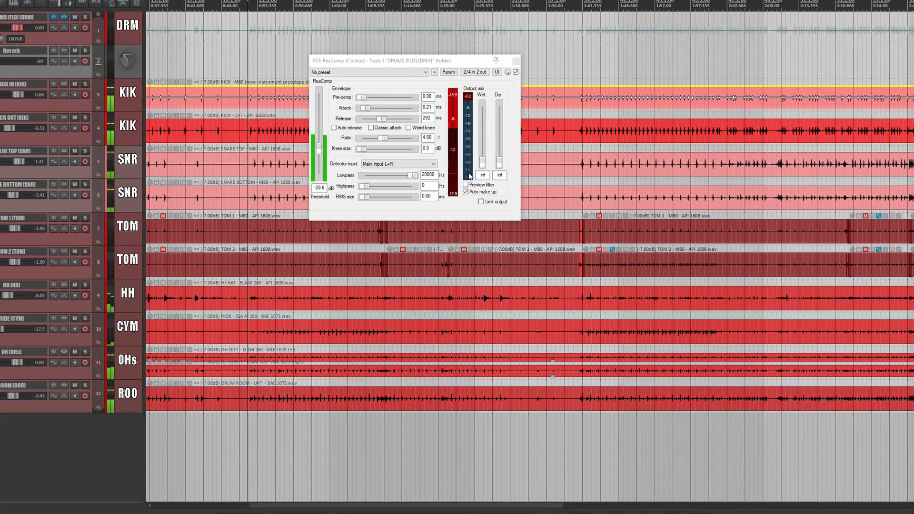
{"action": "double_click", "coordinate": [482, 162]}
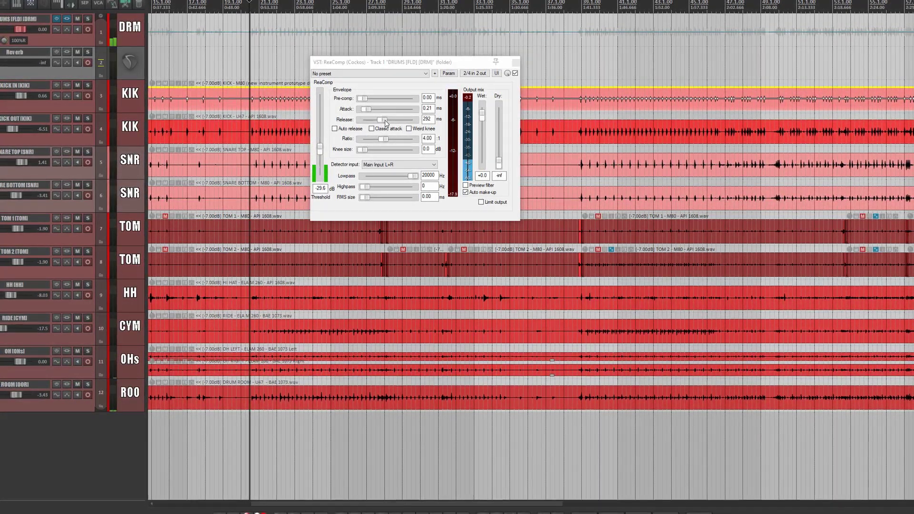
{"action": "left_click_drag", "start_coordinate": [385, 123], "coordinate": [384, 124]}
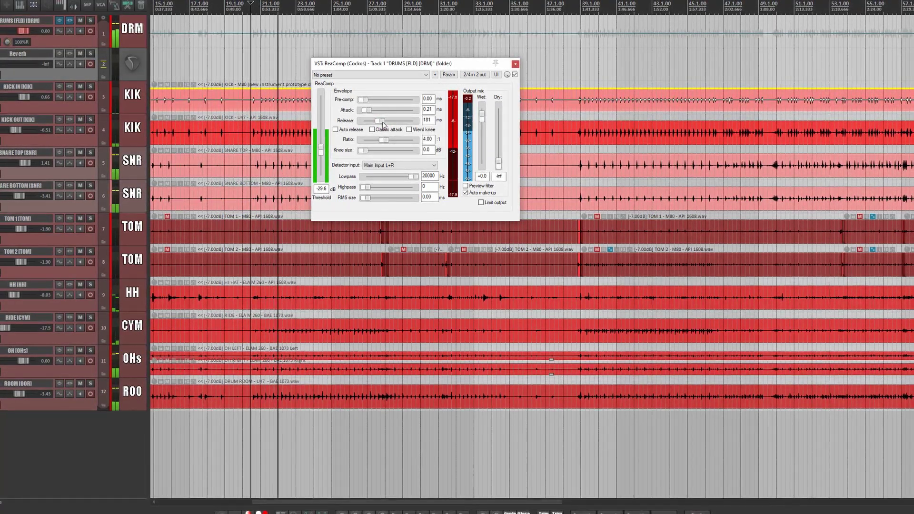
{"action": "key", "text": "space"}
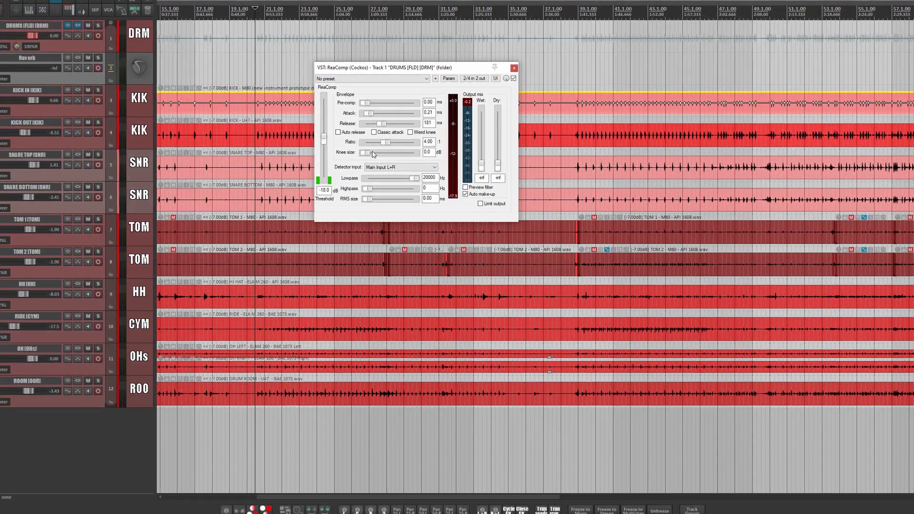
Raise the wet output to -4.5 dB alongside a +0.0 dB dry output, and compare the blend against bypass during playback.
{"action": "key", "text": "space"}
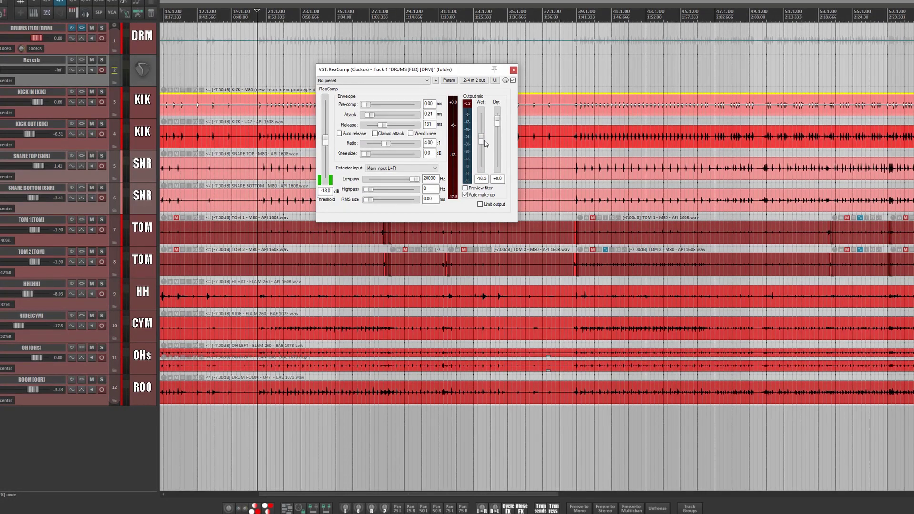
{"action": "left_click_drag", "start_coordinate": [483, 140], "coordinate": [481, 135]}
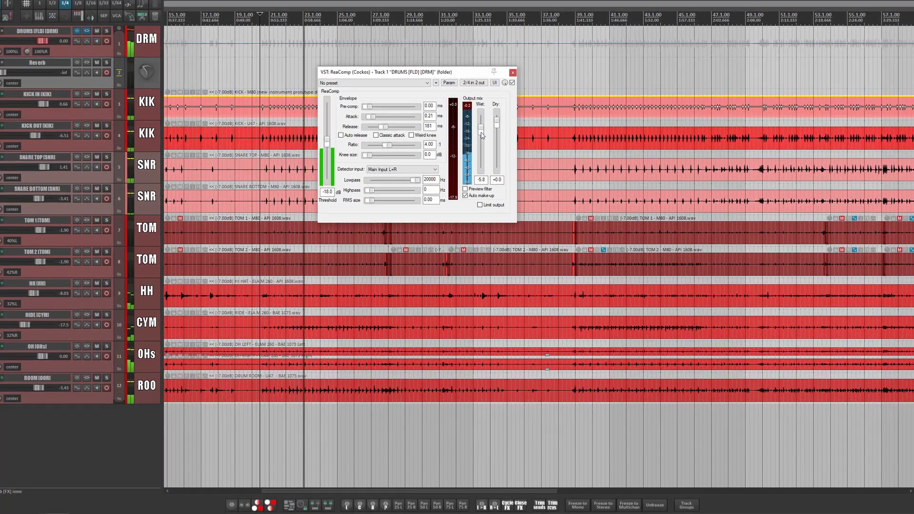
{"action": "left_click_drag", "start_coordinate": [482, 135], "coordinate": [482, 135]}
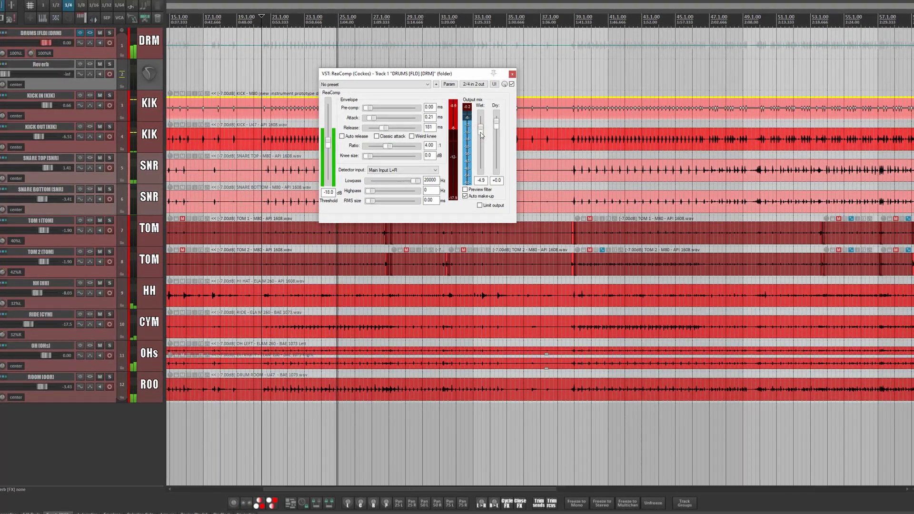
{"action": "left_click", "coordinate": [512, 85]}
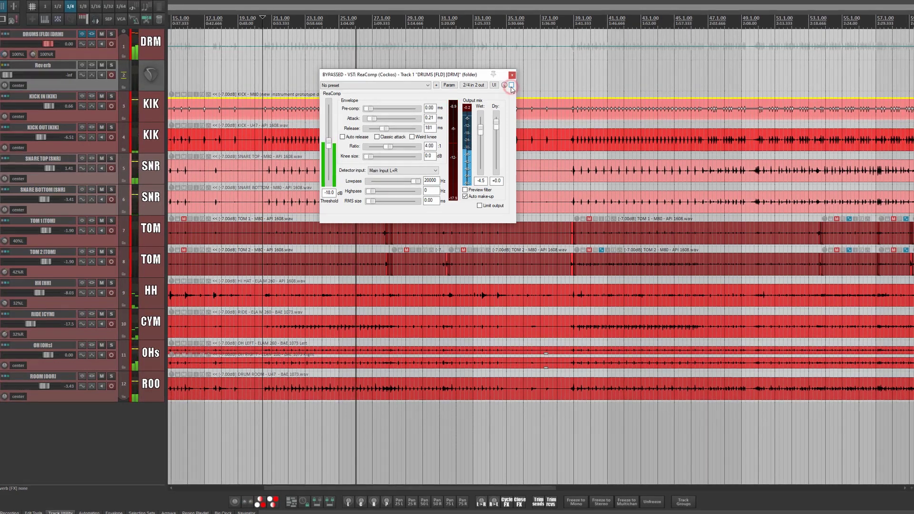
{"action": "left_click", "coordinate": [511, 86]}
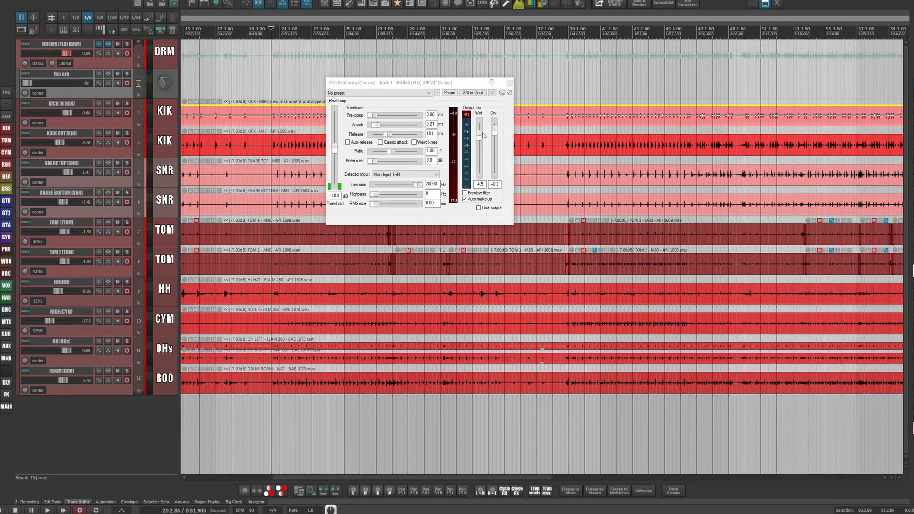
Lower the dry output to -inf and set ReaComp's attack to 25.9 ms, release to 78 ms and ratio to 17:1.
{"action": "left_click_drag", "start_coordinate": [494, 130], "coordinate": [502, 185]}
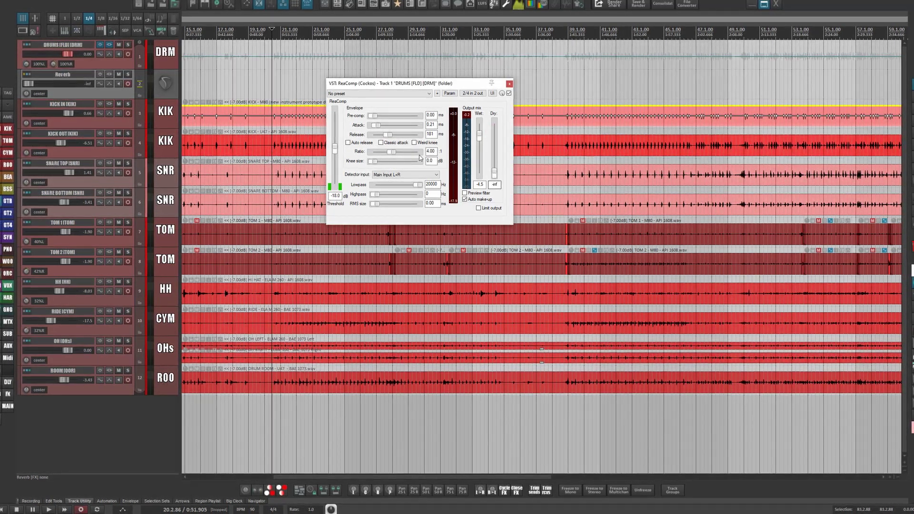
{"action": "left_click", "coordinate": [379, 127]}
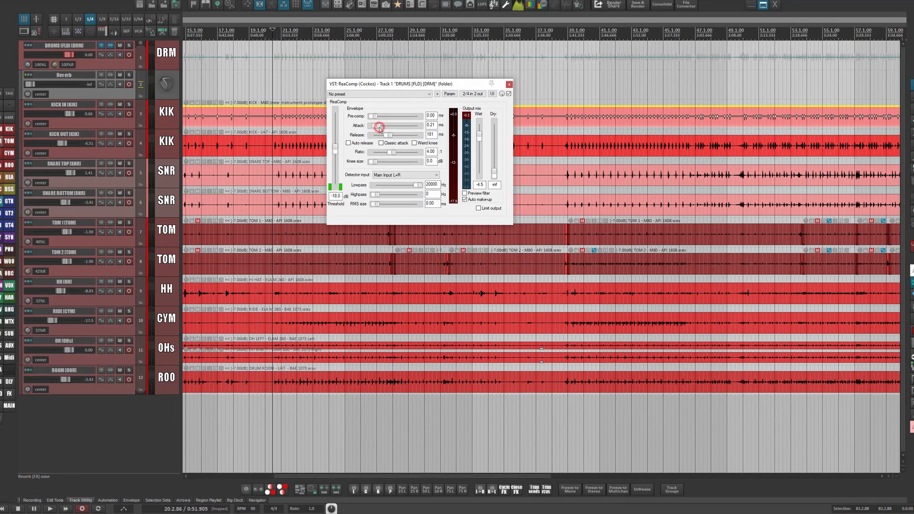
{"action": "left_click_drag", "start_coordinate": [387, 127], "coordinate": [392, 128]}
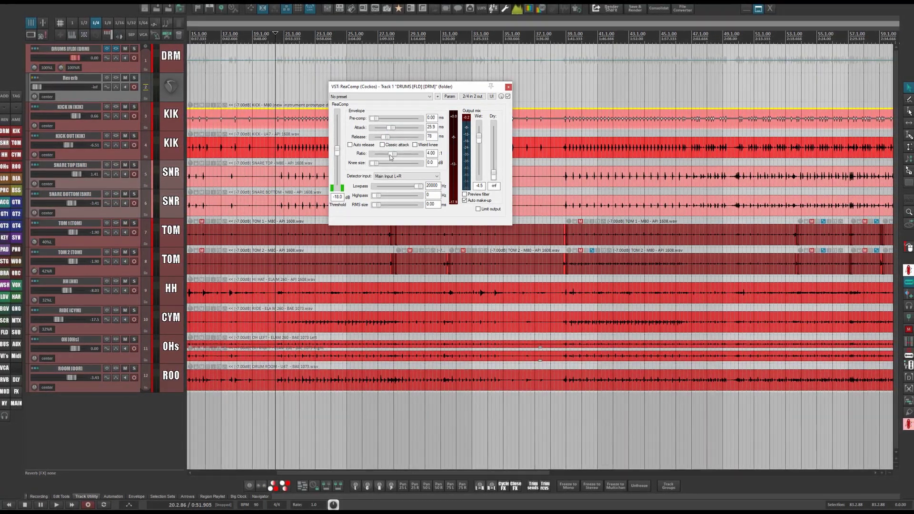
{"action": "left_click_drag", "start_coordinate": [393, 153], "coordinate": [402, 154]}
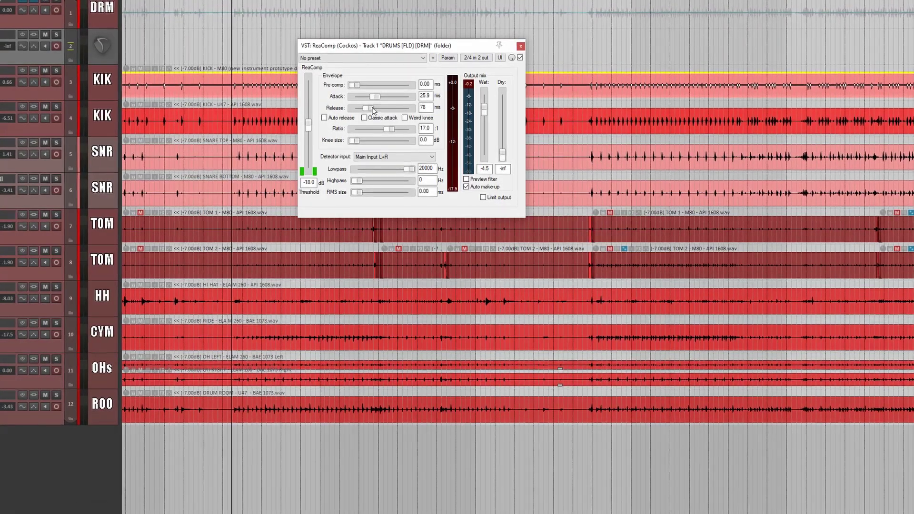
Adjust ReaComp's attack to 22.6 ms and release to 94 ms, and play the drums.
{"action": "left_click_drag", "start_coordinate": [377, 98], "coordinate": [374, 98]}
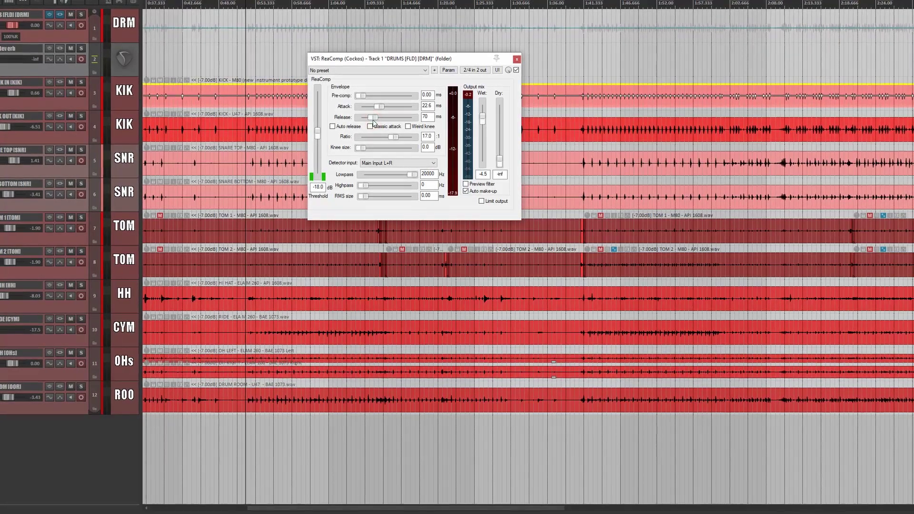
{"action": "left_click_drag", "start_coordinate": [375, 115], "coordinate": [391, 139]}
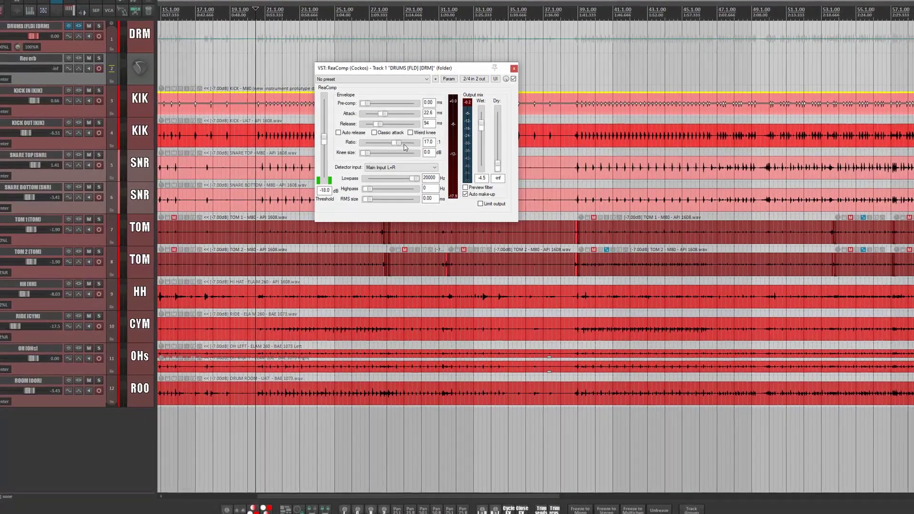
{"action": "key", "text": "space"}
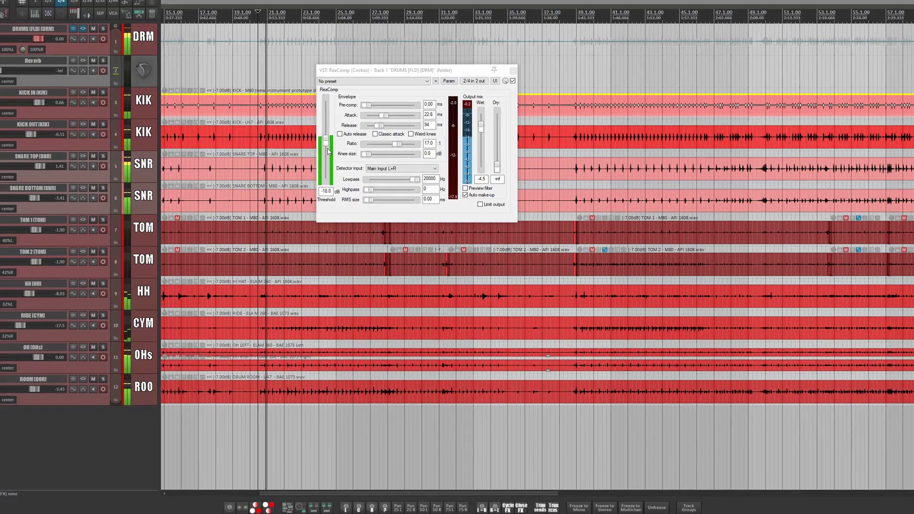
Set ReaComp's threshold to -26.1 dB and release to 70 ms, and blend a -10.8 dB wet output with the +0.0 dB dry output.
{"action": "left_click_drag", "start_coordinate": [327, 148], "coordinate": [328, 157]}
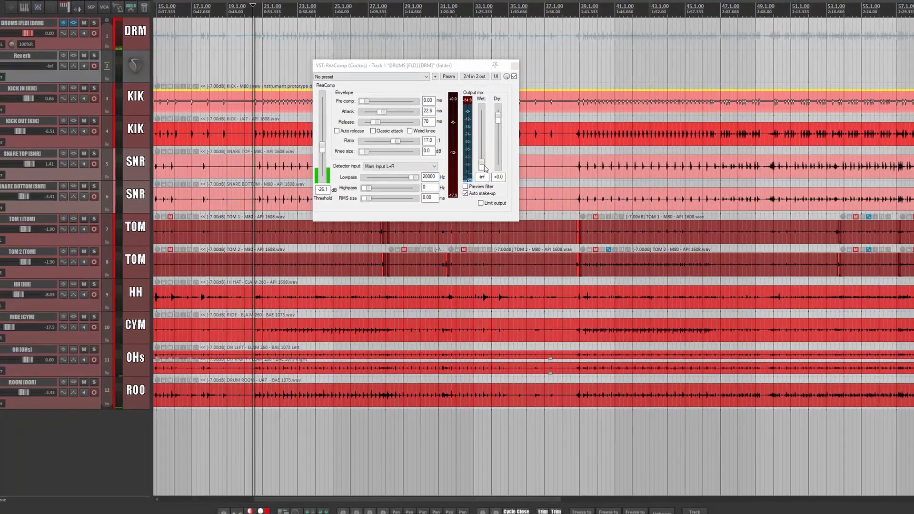
{"action": "left_click_drag", "start_coordinate": [481, 164], "coordinate": [484, 142]}
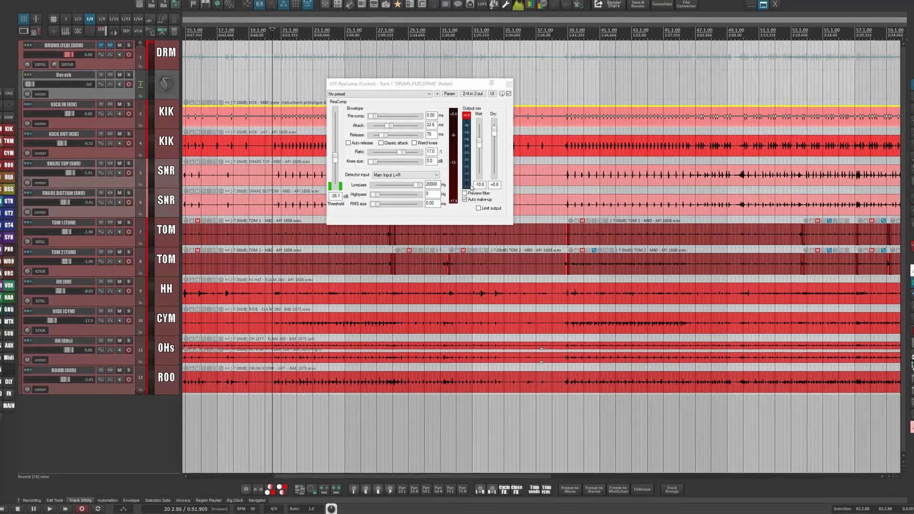
{"action": "left_click", "coordinate": [410, 87]}
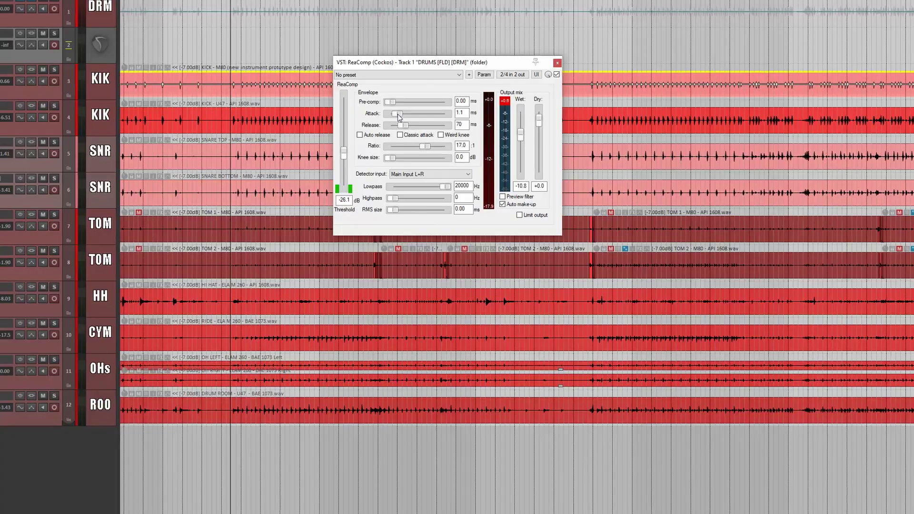
Set ReaComp's attack to 0.58 ms, release to 10 ms and ratio to 17.8:1, and lower the dry output to -inf.
{"action": "left_click_drag", "start_coordinate": [380, 109], "coordinate": [397, 126]}
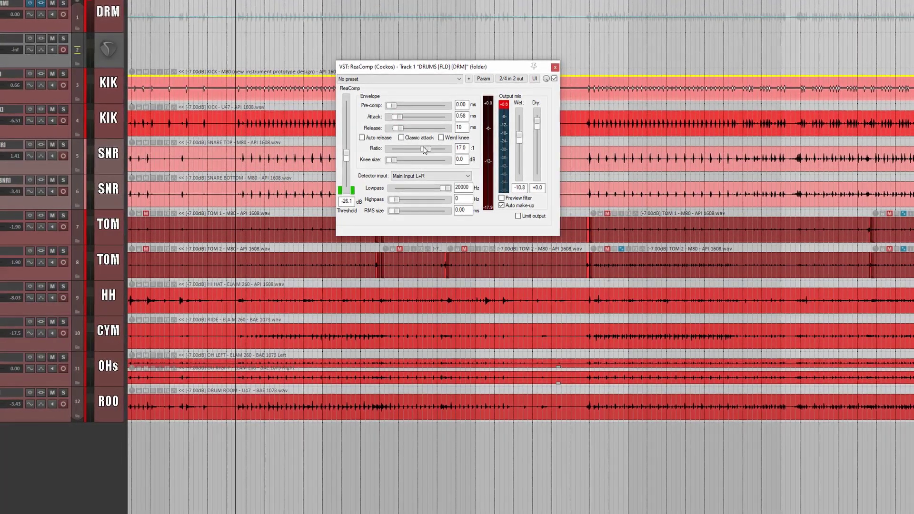
{"action": "left_click_drag", "start_coordinate": [425, 149], "coordinate": [427, 149]}
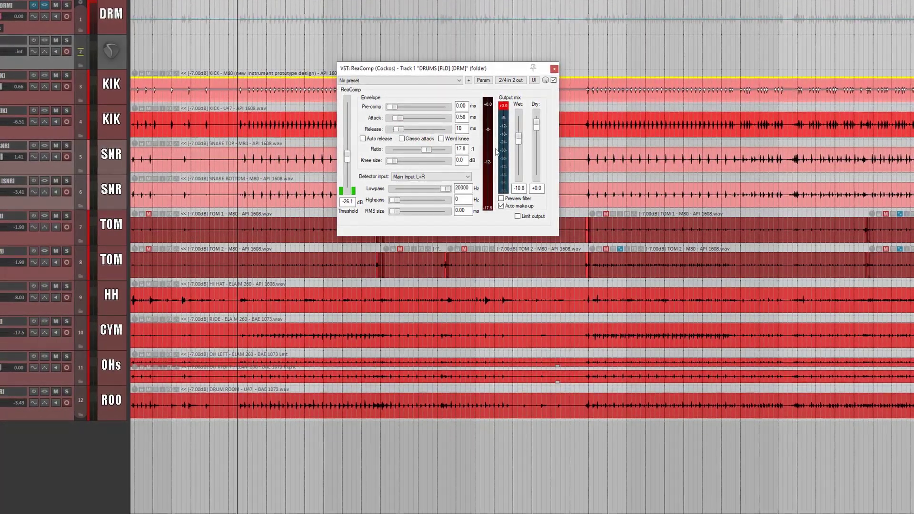
{"action": "left_click_drag", "start_coordinate": [536, 125], "coordinate": [536, 191]}
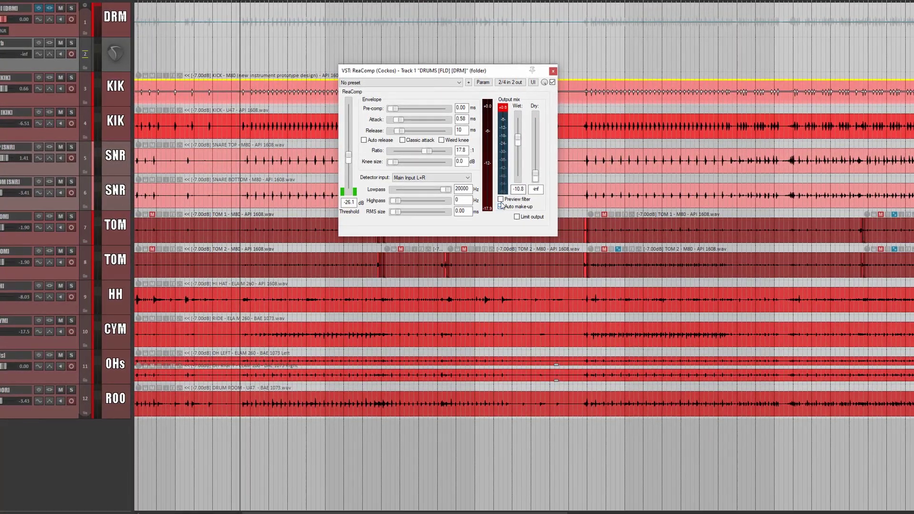
Play the drums through the fully compressed signal and raise ReaComp's wet output to -6.6 dB.
{"action": "left_click", "coordinate": [500, 206]}
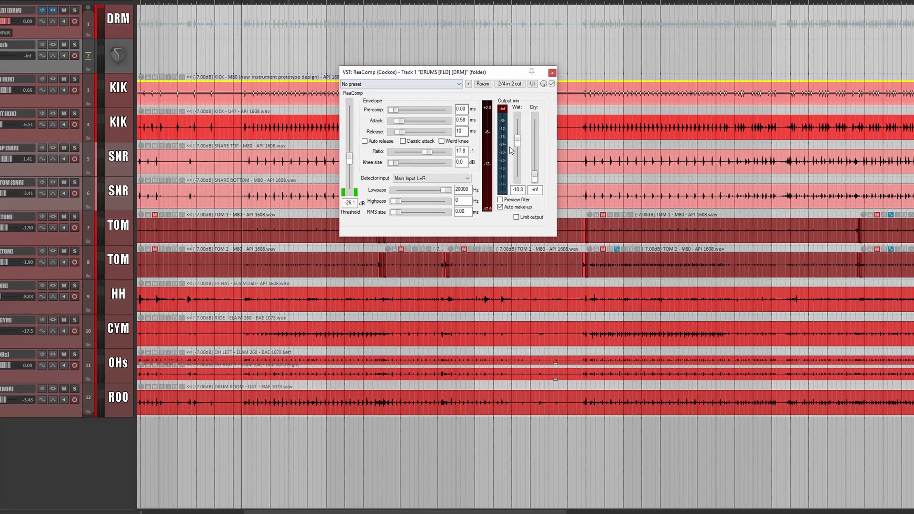
{"action": "key", "text": "space"}
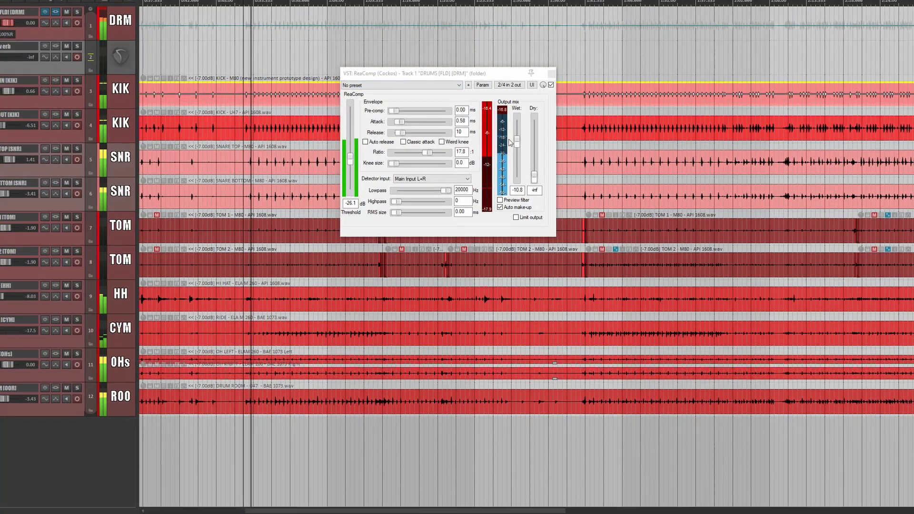
{"action": "left_click_drag", "start_coordinate": [517, 141], "coordinate": [515, 141]}
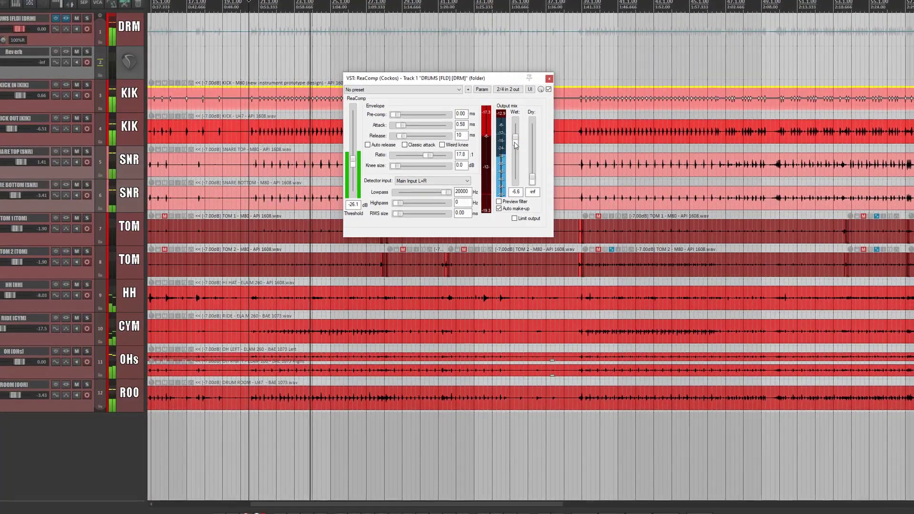
{"action": "scroll", "coordinate": [515, 145], "scroll_direction": "up", "scroll_amount": 2}
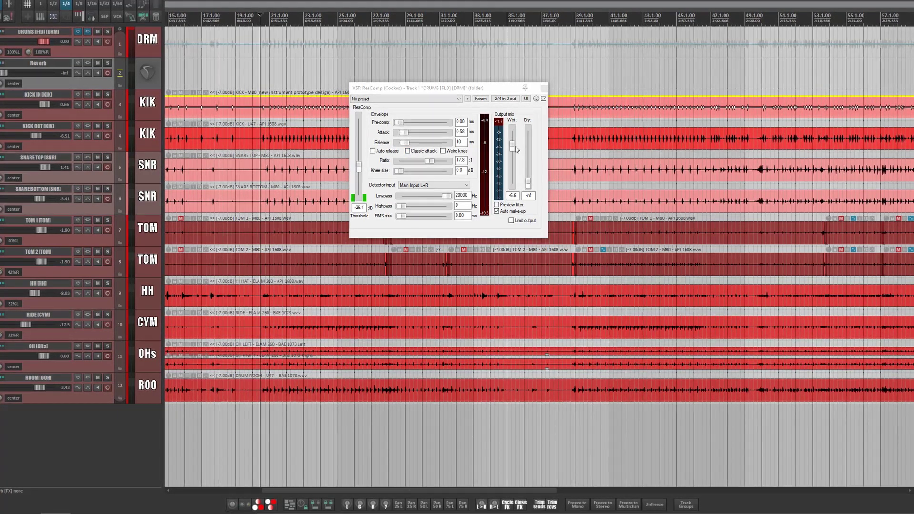
Restore the dry output to +0.0 dB and bring the wet output up from -inf to -5.9 dB during playback.
{"action": "left_click_drag", "start_coordinate": [516, 149], "coordinate": [513, 186]}
{"action": "double_click", "coordinate": [528, 185]}
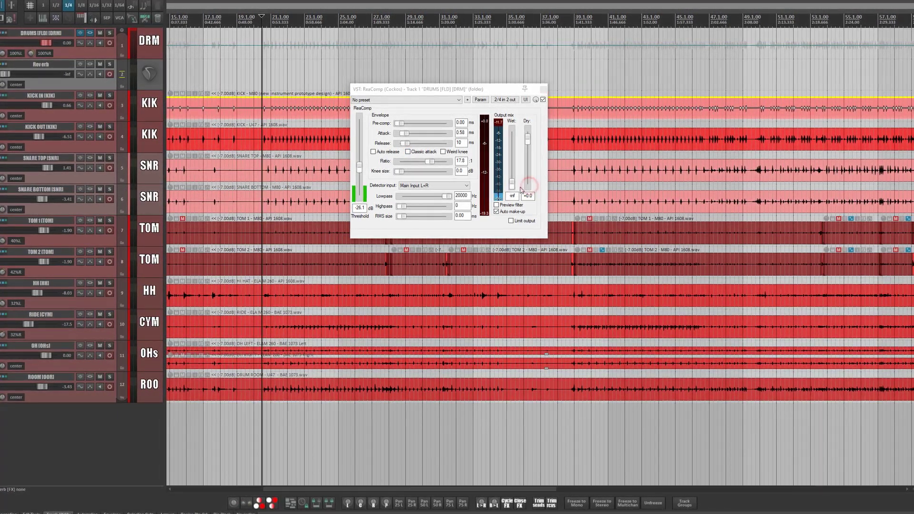
{"action": "left_click_drag", "start_coordinate": [513, 187], "coordinate": [513, 156]}
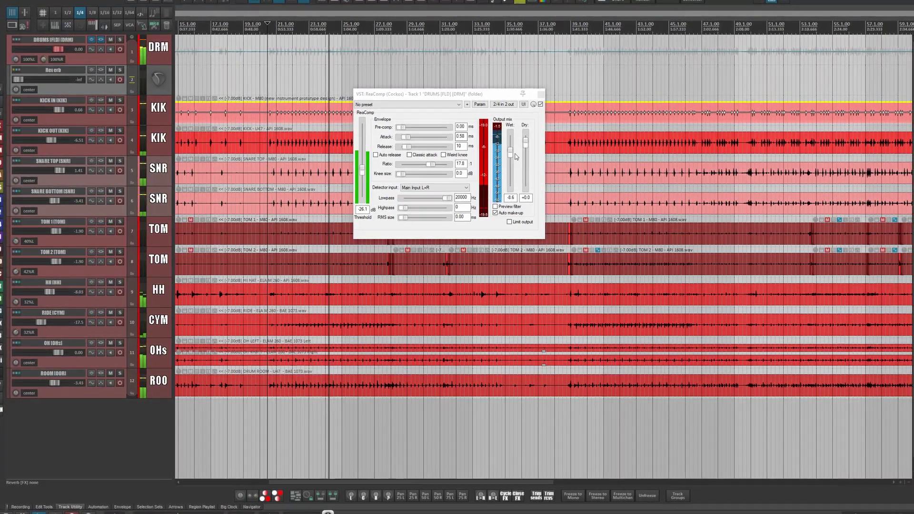
{"action": "left_click_drag", "start_coordinate": [510, 155], "coordinate": [509, 151]}
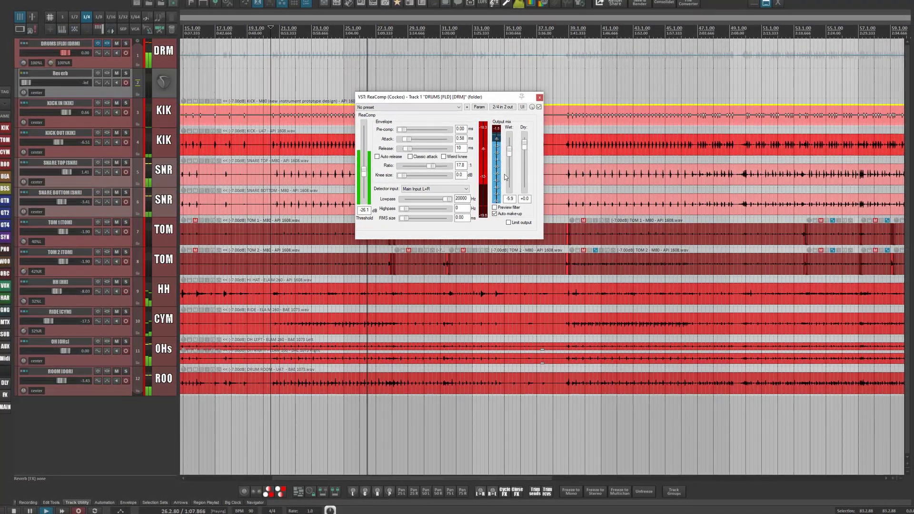
{"action": "key", "text": "space"}
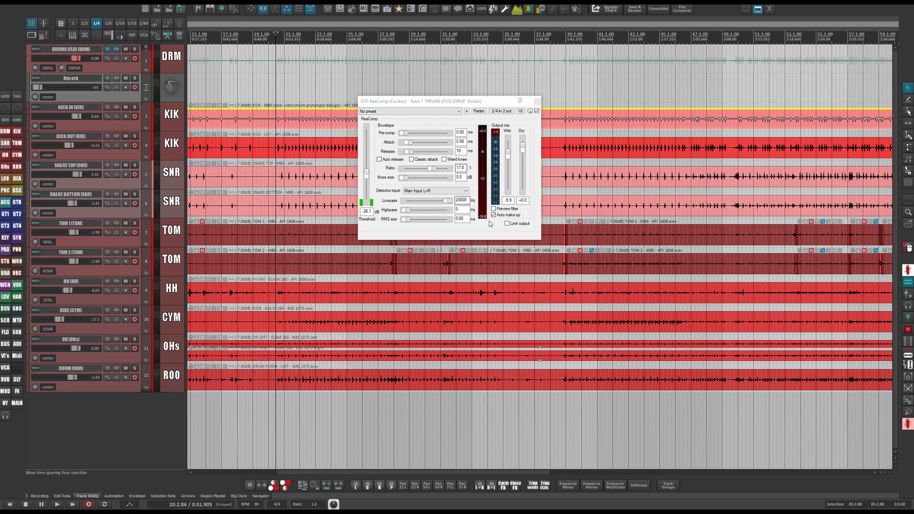
Replace ReaComp on the DRUMS folder track with the Stillwell Audio Rocket compressor and move its window over the arrangement.
{"action": "left_click", "coordinate": [537, 101]}
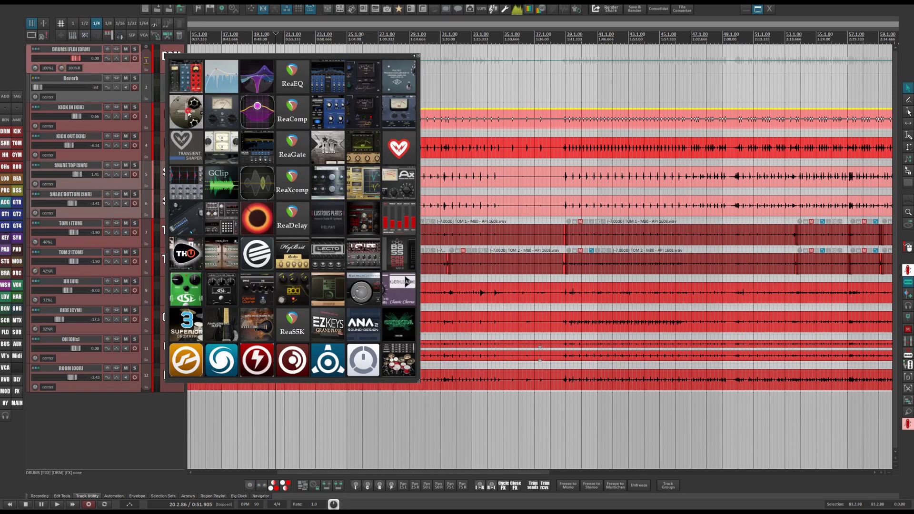
{"action": "left_click", "coordinate": [189, 114]}
{"action": "left_click_drag", "start_coordinate": [198, 24], "coordinate": [526, 109]}
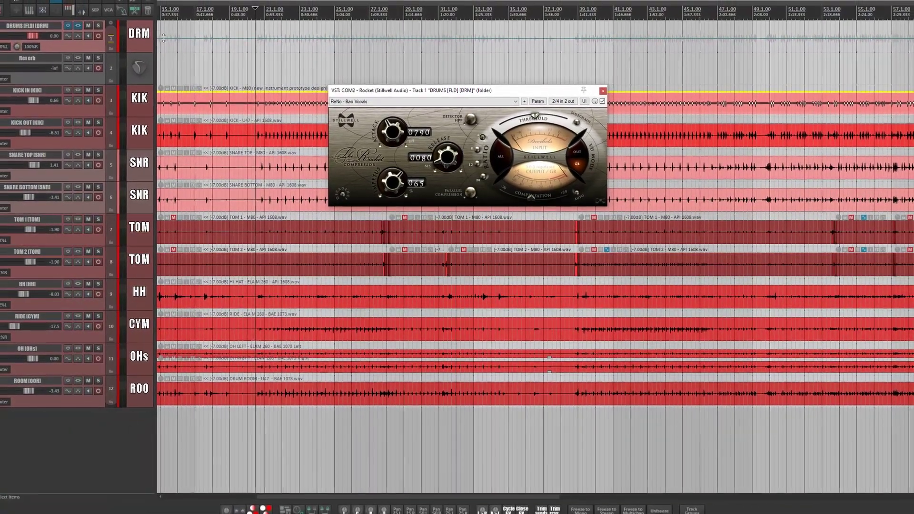
Load Slate Digital's Virtual Mix Rack on the DRUMS folder track to view it, and remove it from the FX chain.
{"action": "key", "text": "f"}
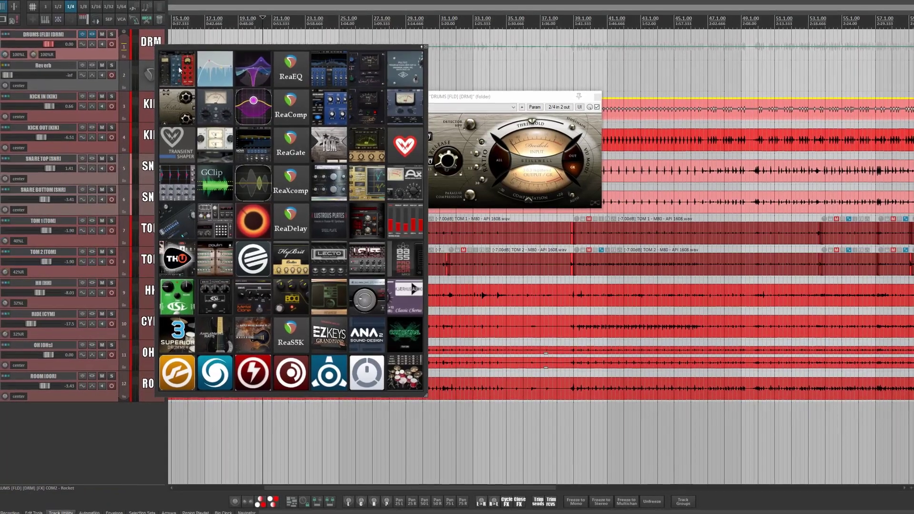
{"action": "left_click", "coordinate": [407, 150]}
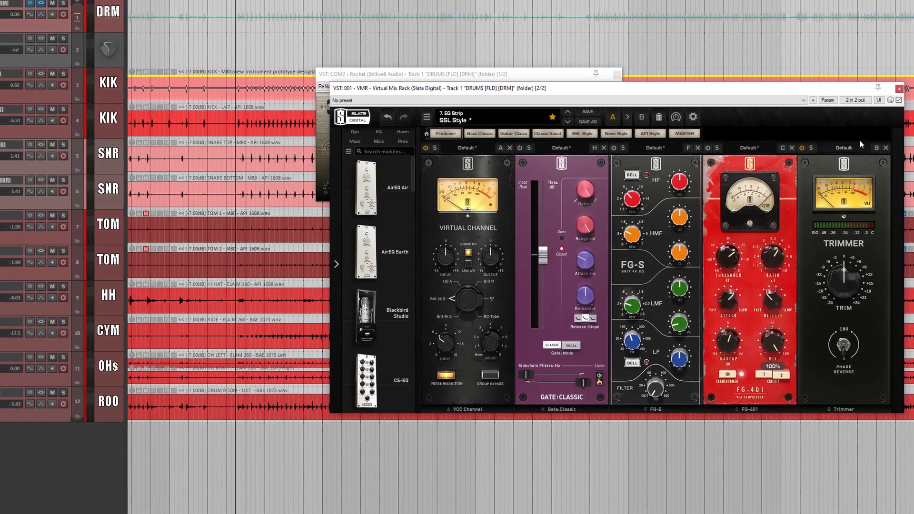
{"action": "left_click", "coordinate": [898, 88]}
{"action": "left_click", "coordinate": [34, 4]}
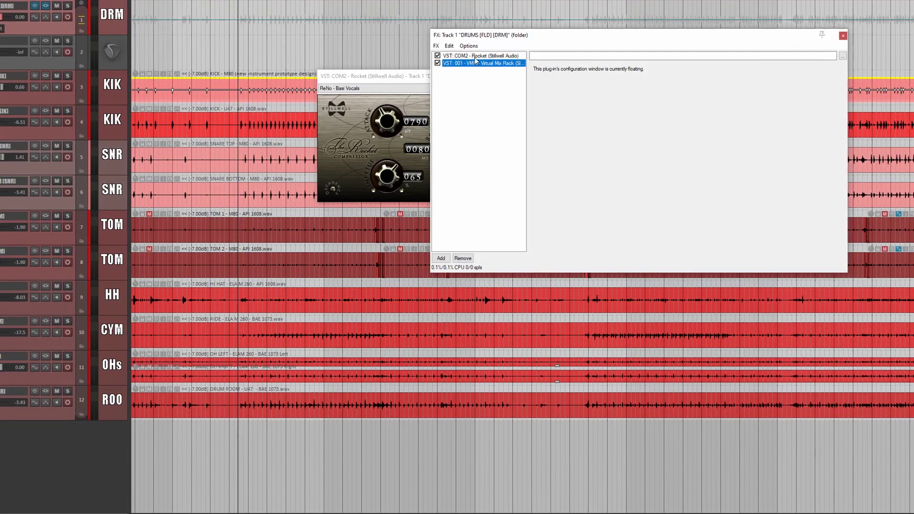
{"action": "left_click", "coordinate": [476, 63]}
{"action": "left_click", "coordinate": [374, 362]}
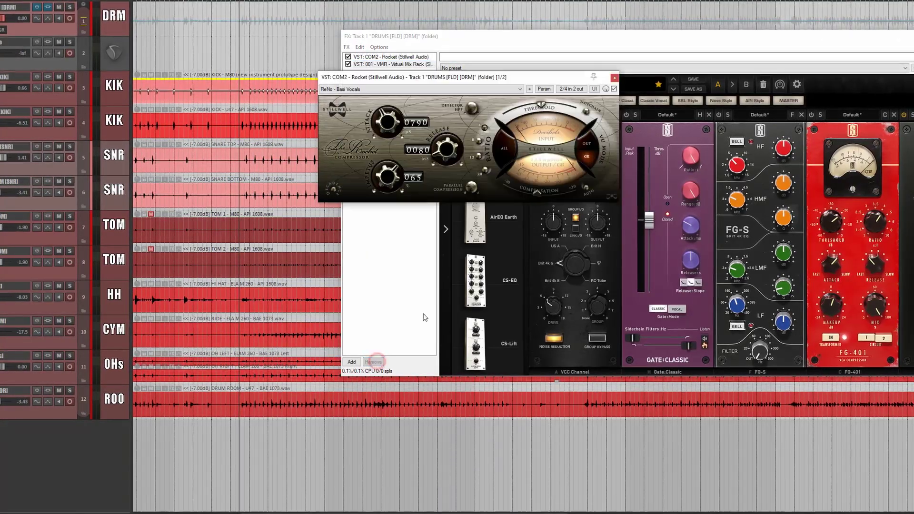
{"action": "key", "text": "Escape"}
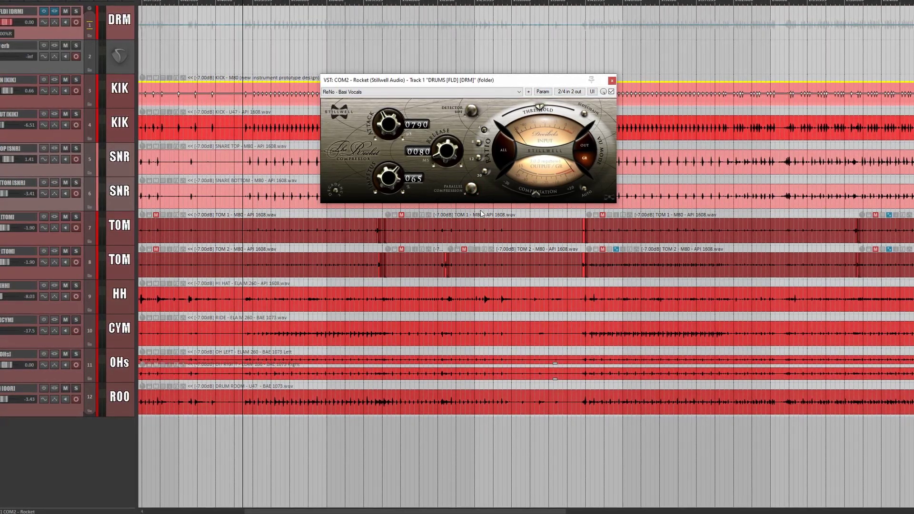
Play the drums and set the Rocket's release to 30 and attack to 499, and adjust its threshold.
{"action": "key", "text": "space"}
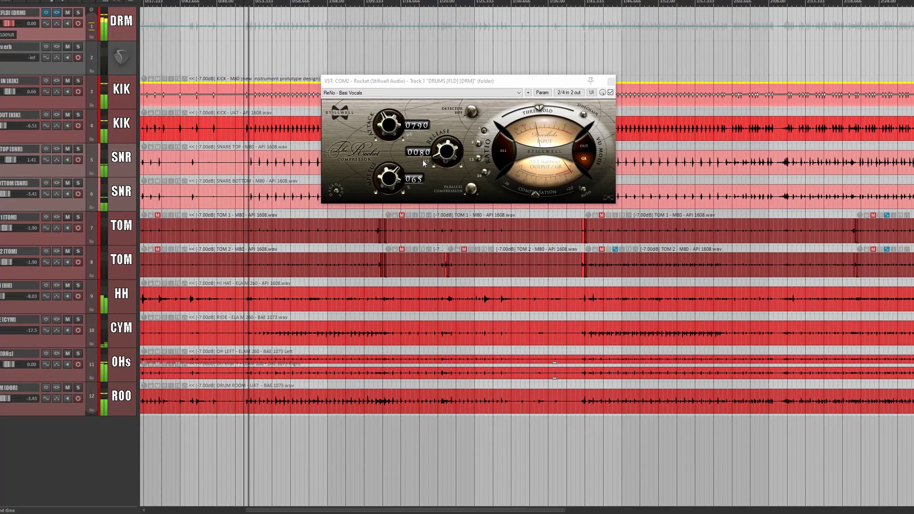
{"action": "left_click_drag", "start_coordinate": [446, 153], "coordinate": [445, 167]}
{"action": "left_click_drag", "start_coordinate": [389, 125], "coordinate": [389, 138]}
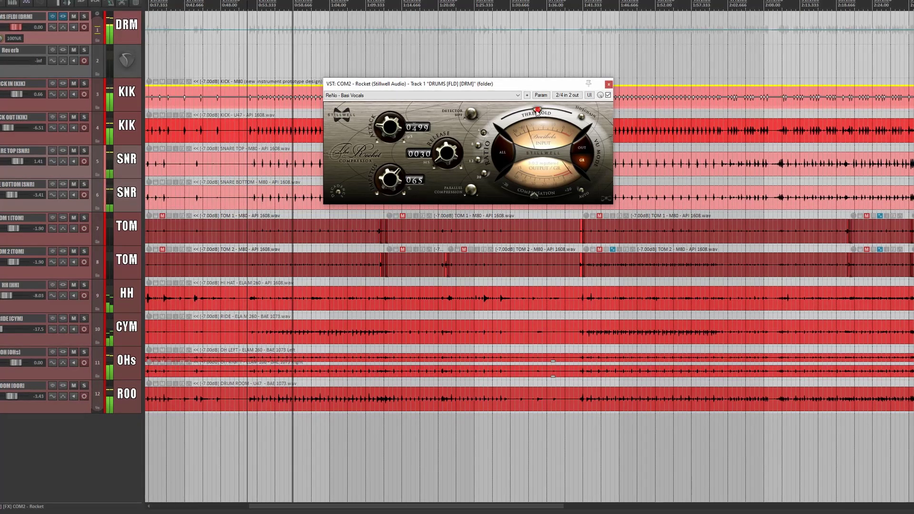
{"action": "left_click_drag", "start_coordinate": [537, 110], "coordinate": [531, 112]}
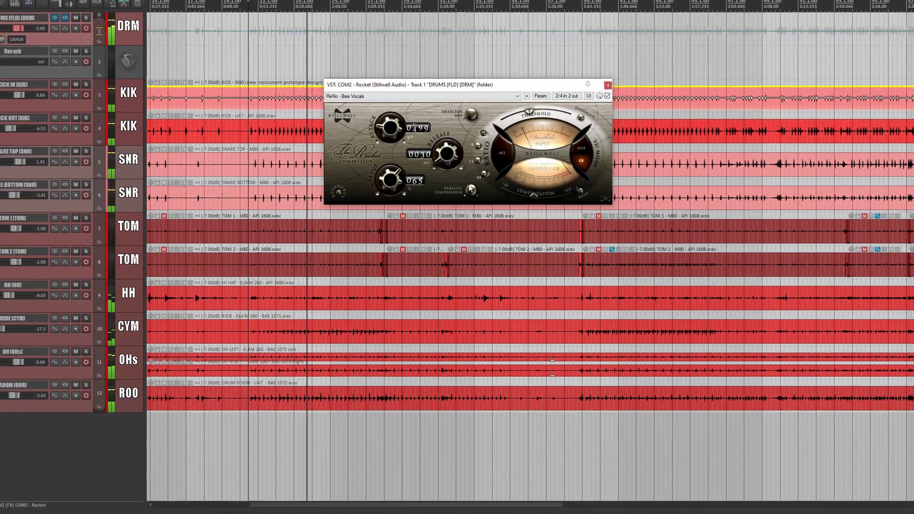
Set the Rocket's ratio to ALL, raise Impetus and adjust the parallel compression amount during playback.
{"action": "left_click_drag", "start_coordinate": [388, 180], "coordinate": [382, 152]}
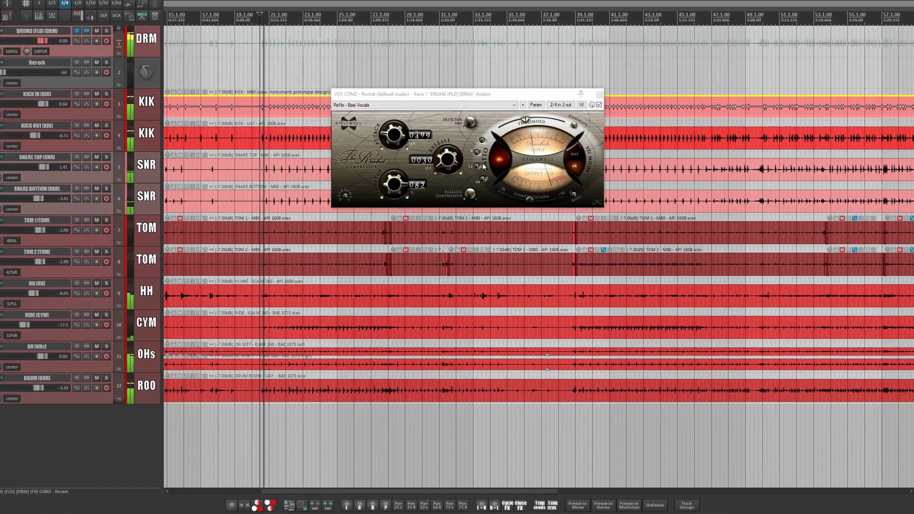
{"action": "left_click_drag", "start_coordinate": [473, 196], "coordinate": [467, 186]}
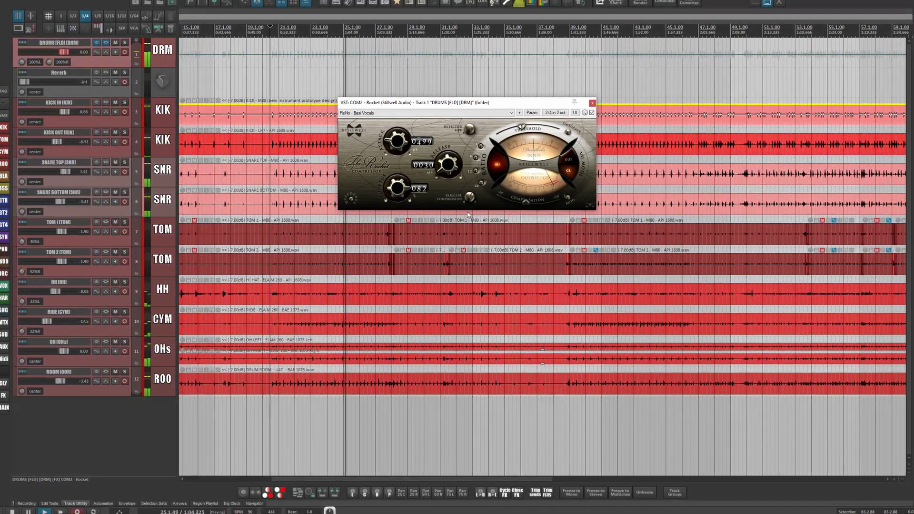
{"action": "key", "text": "space"}
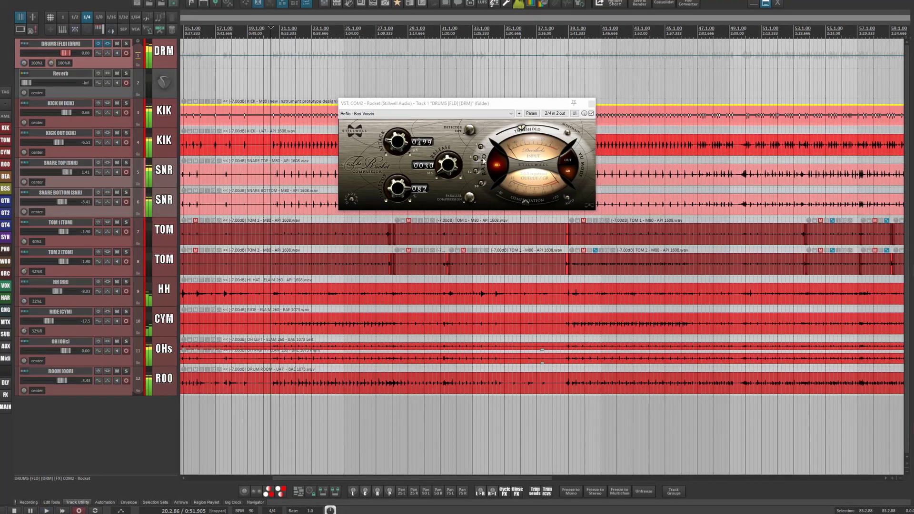
Replace the Rocket on the DRUMS folder track with UAD UA 1176LN Legacy from the Analog Comp folder and move its window over the arrangement.
{"action": "key", "text": "Escape"}
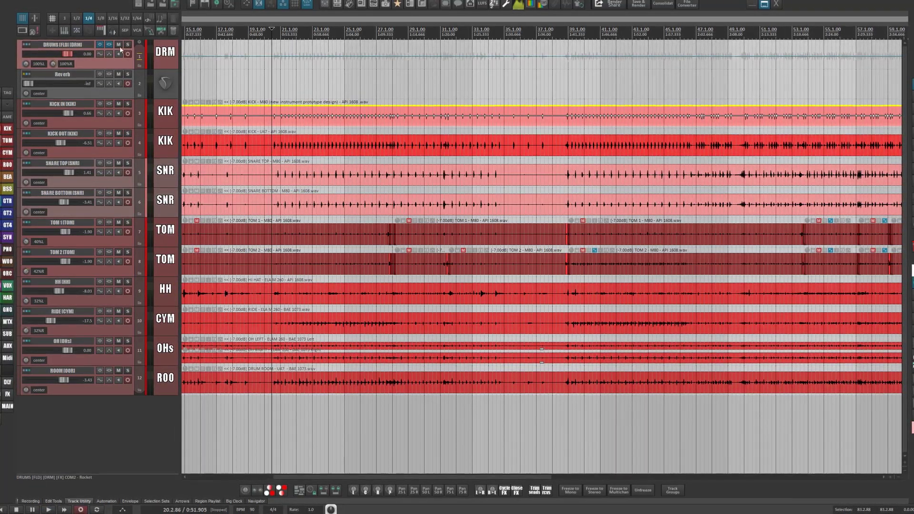
{"action": "left_click", "coordinate": [161, 59]}
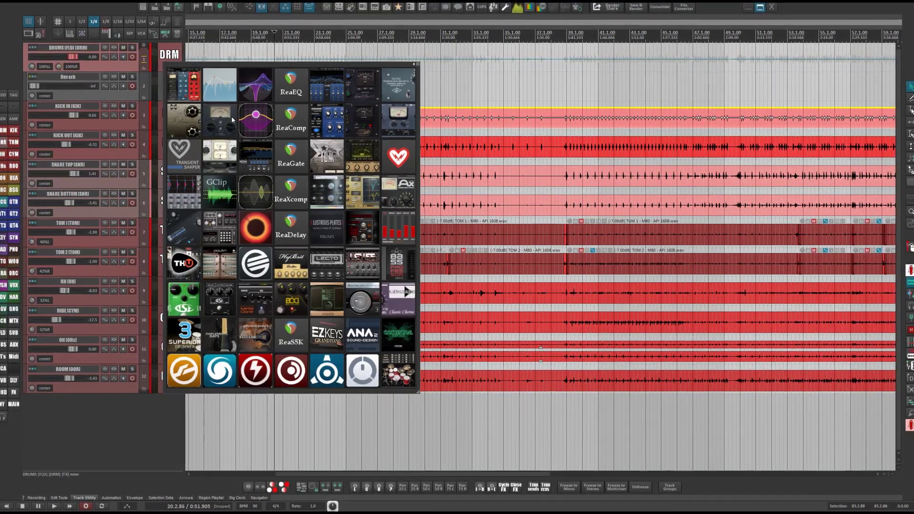
{"action": "left_click", "coordinate": [139, 63]}
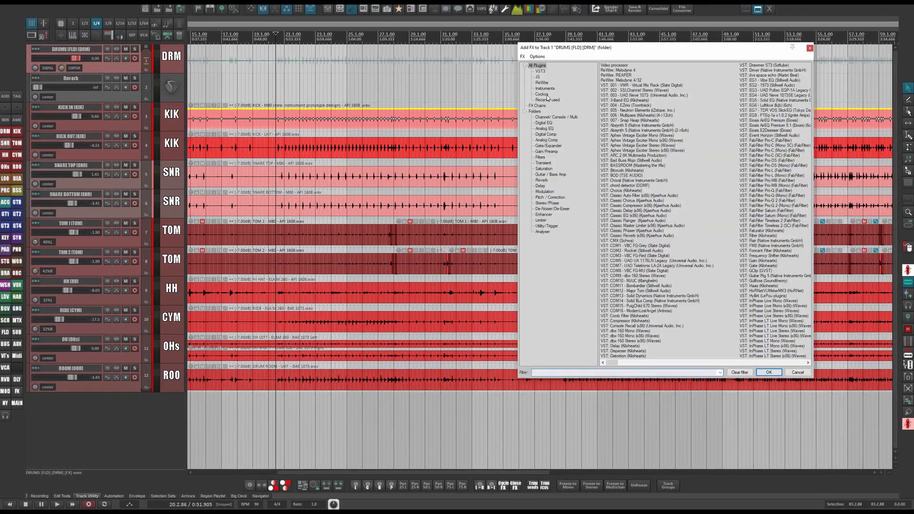
{"action": "left_click", "coordinate": [548, 139]}
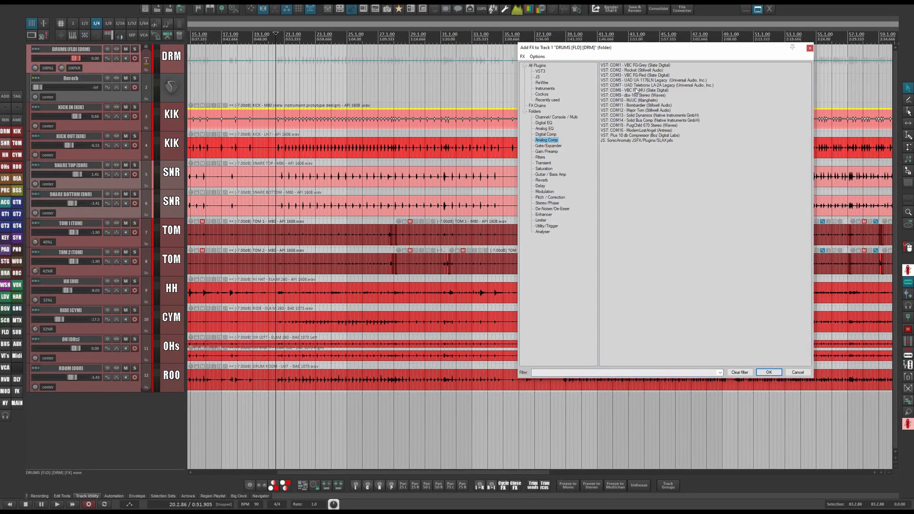
{"action": "left_click", "coordinate": [640, 80]}
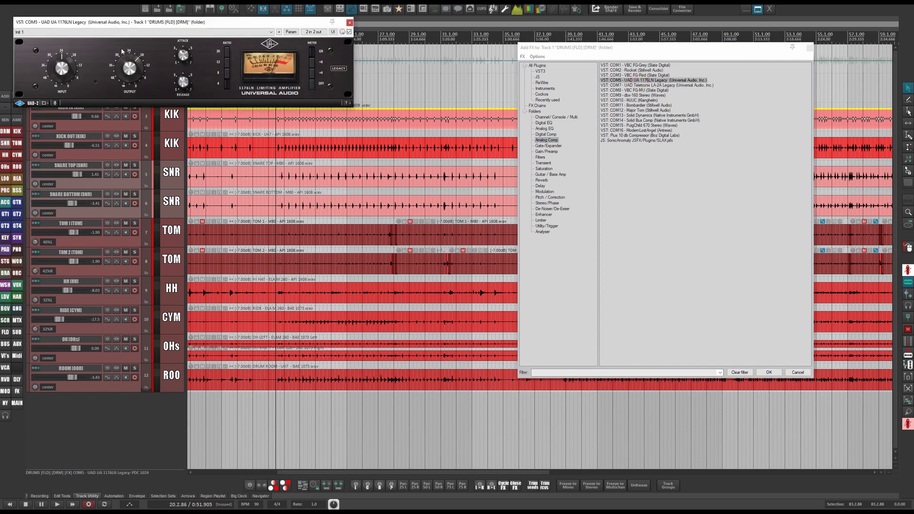
{"action": "left_click", "coordinate": [810, 49]}
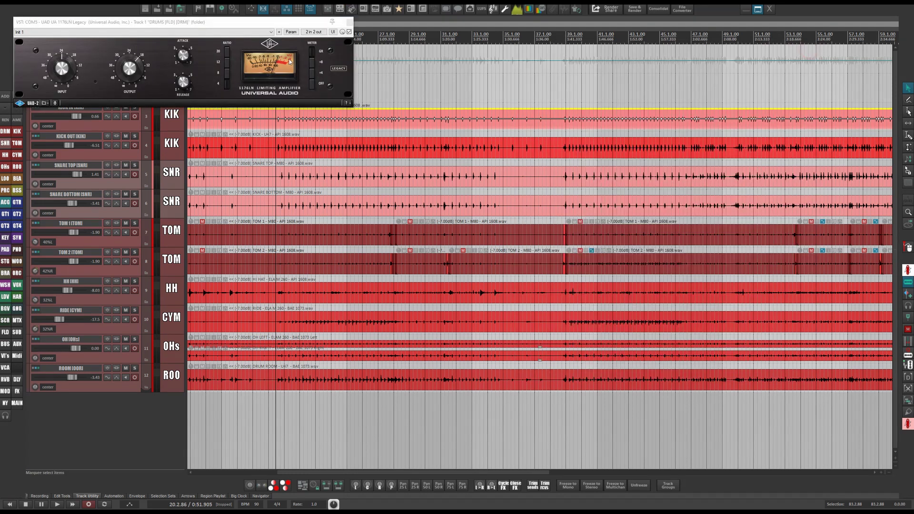
{"action": "left_click_drag", "start_coordinate": [221, 22], "coordinate": [487, 117]}
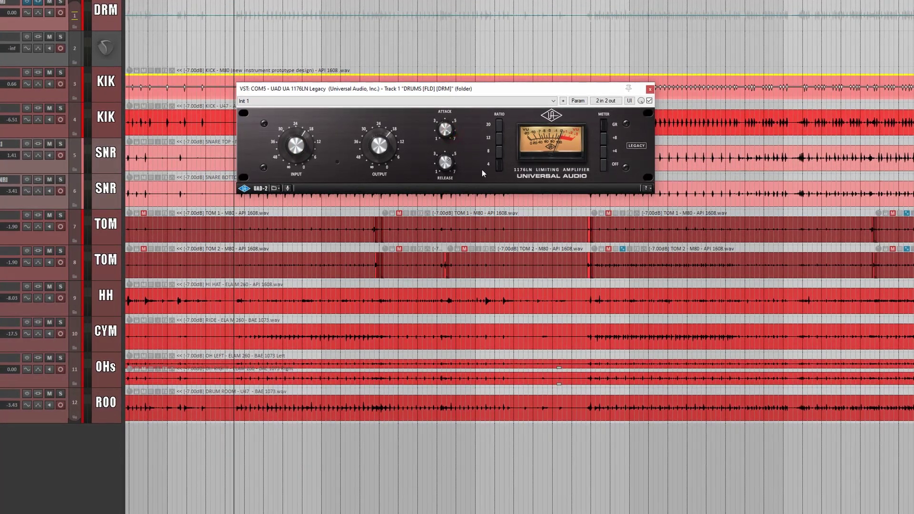
Set the 1176LN's ratio to 20, adjust its output, and compare different wet/dry mix amounts while playing the drums.
{"action": "left_click", "coordinate": [498, 127]}
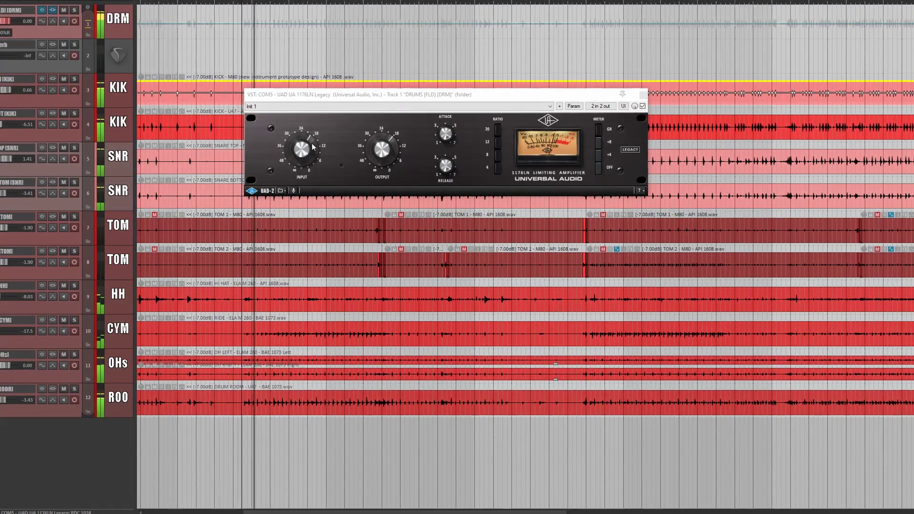
{"action": "left_click", "coordinate": [381, 162]}
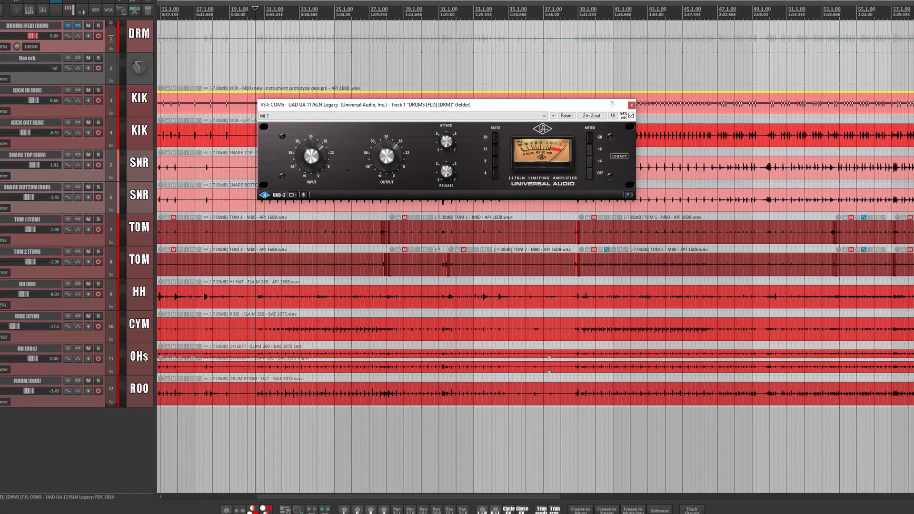
{"action": "mouse_move", "coordinate": [623, 116]}
{"action": "left_mouse_down"}
{"action": "mouse_move", "coordinate": [622, 127]}
{"action": "mouse_move", "coordinate": [619, 119]}
{"action": "left_mouse_up"}
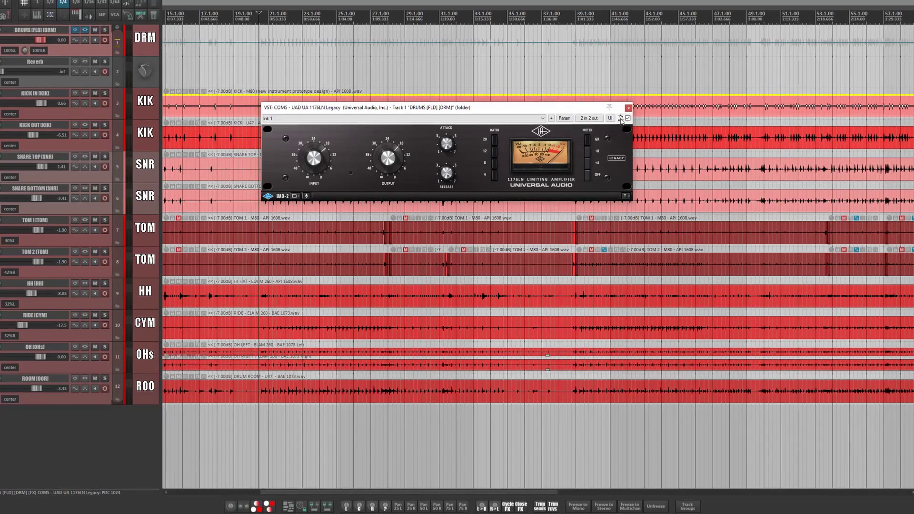
{"action": "key", "text": "space"}
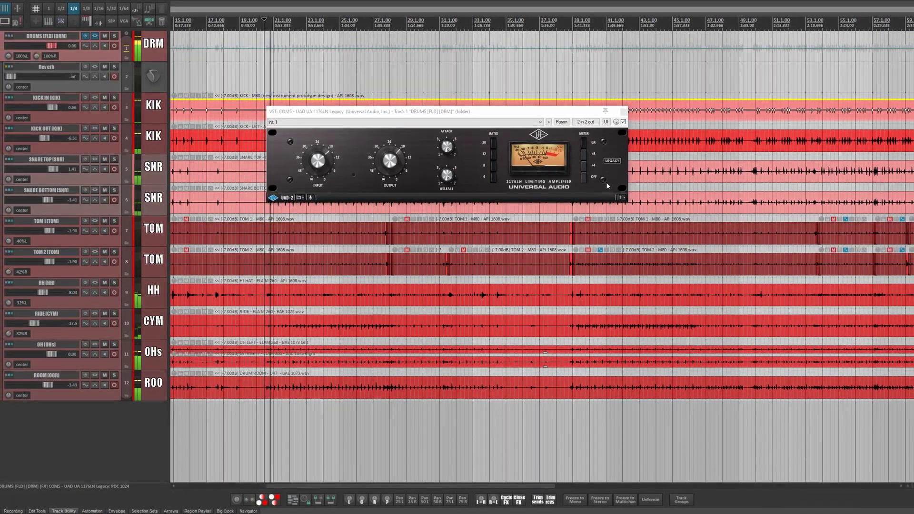
{"action": "left_click", "coordinate": [388, 162]}
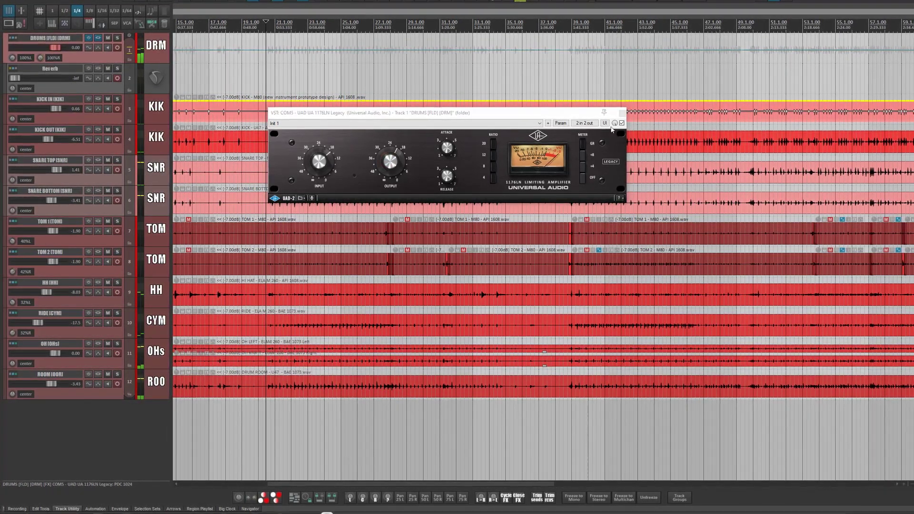
{"action": "left_click_drag", "start_coordinate": [615, 125], "coordinate": [614, 128]}
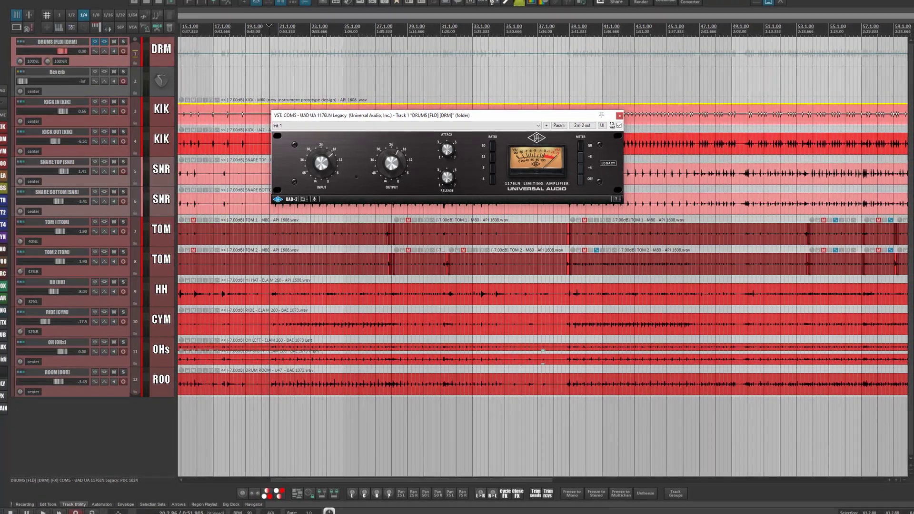
{"action": "left_click_drag", "start_coordinate": [612, 127], "coordinate": [610, 114]}
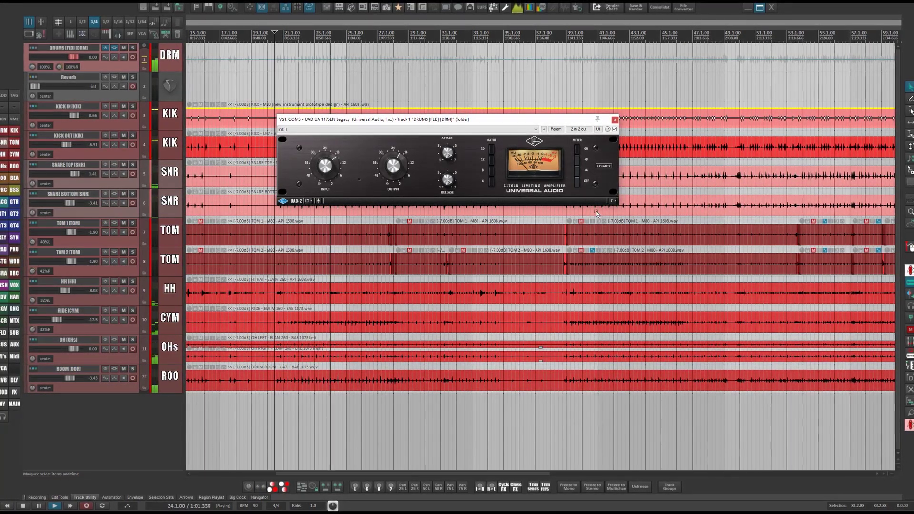
{"action": "key", "text": "space"}
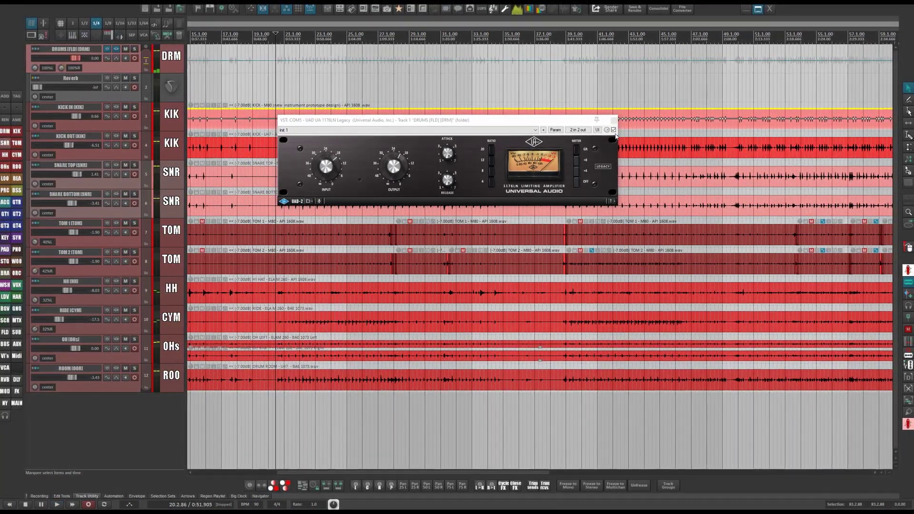
Close the 1176LN's floating window, open the DRUMS folder track's FX chain and remove the plug-in from it.
{"action": "left_click", "coordinate": [613, 121]}
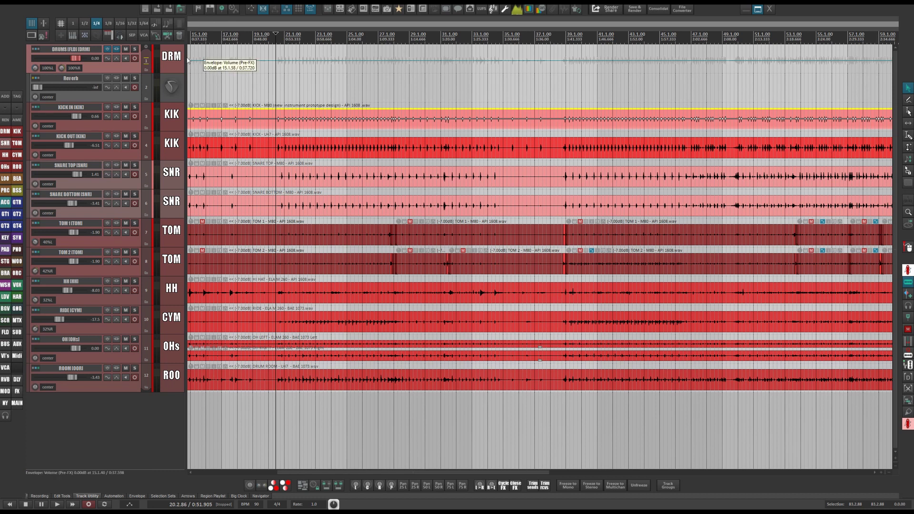
{"action": "left_click", "coordinate": [116, 49]}
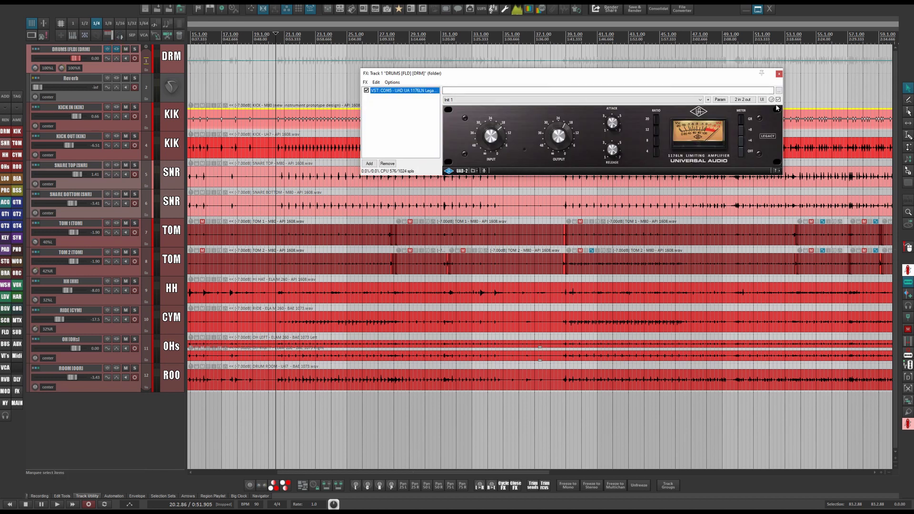
{"action": "mouse_move", "coordinate": [772, 101]}
{"action": "left_click", "coordinate": [779, 74]}
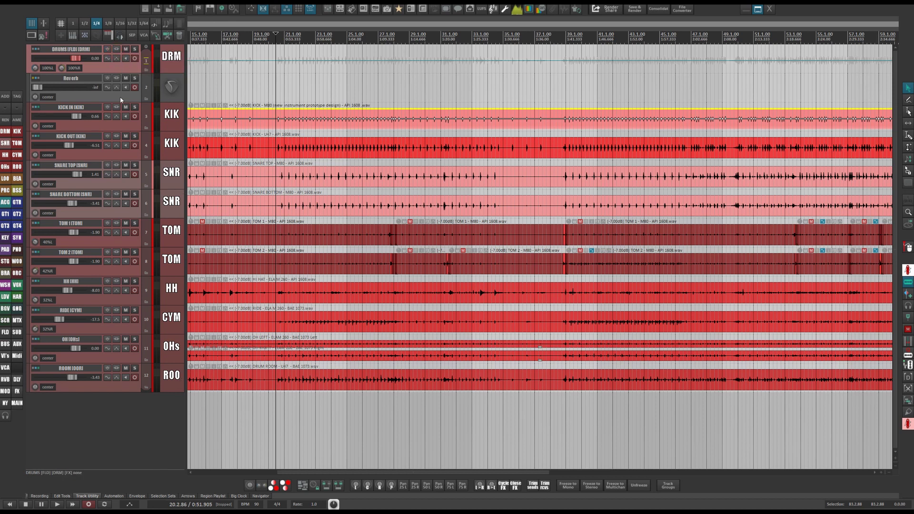
Rename the Reverb track as NEW YORK and inspect its drum-track receives in the routing window and the mixer.
{"action": "double_click", "coordinate": [83, 78]}
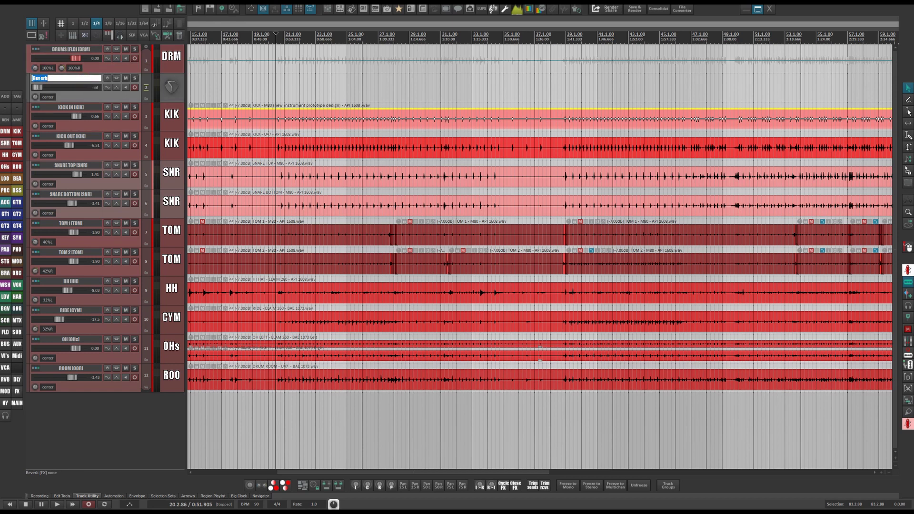
{"action": "type", "text": "NEW YORK"}
{"action": "key", "text": "Return"}
{"action": "right_click", "coordinate": [49, 88]}
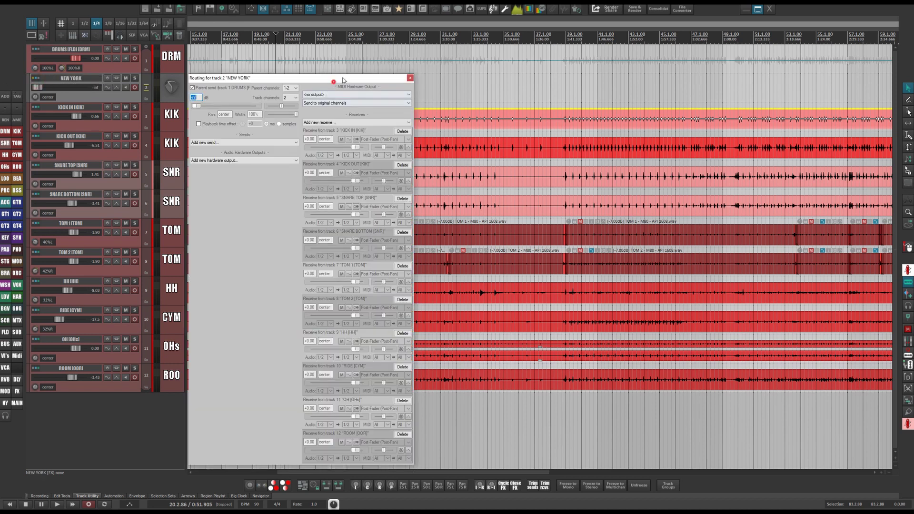
{"action": "left_click_drag", "start_coordinate": [248, 75], "coordinate": [384, 29]}
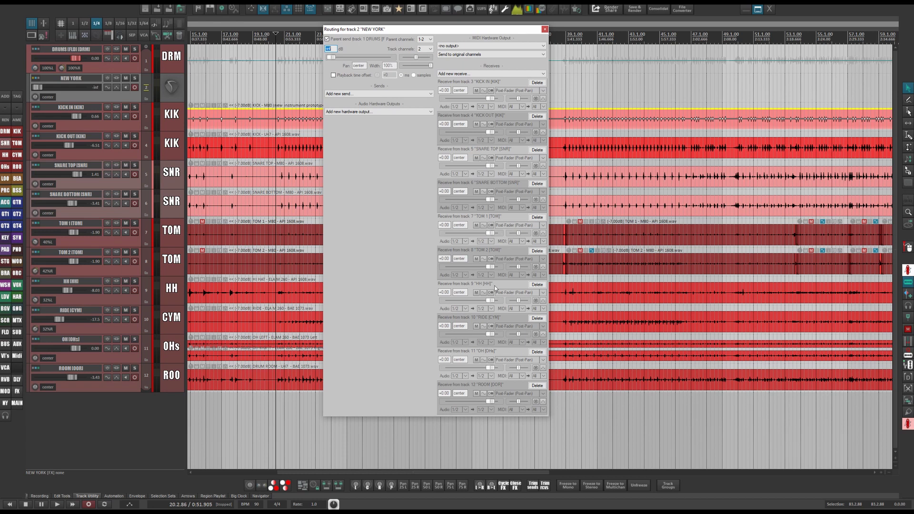
{"action": "left_click", "coordinate": [544, 29]}
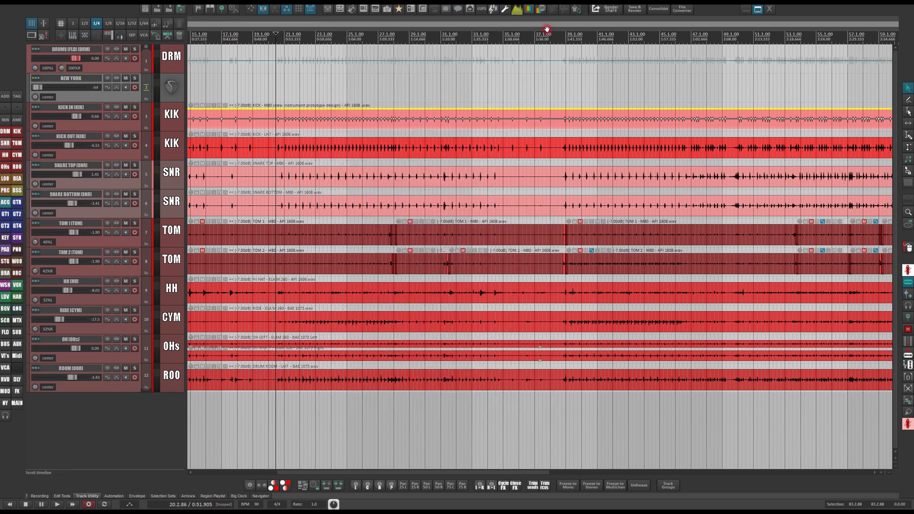
{"action": "key", "text": "ctrl+m"}
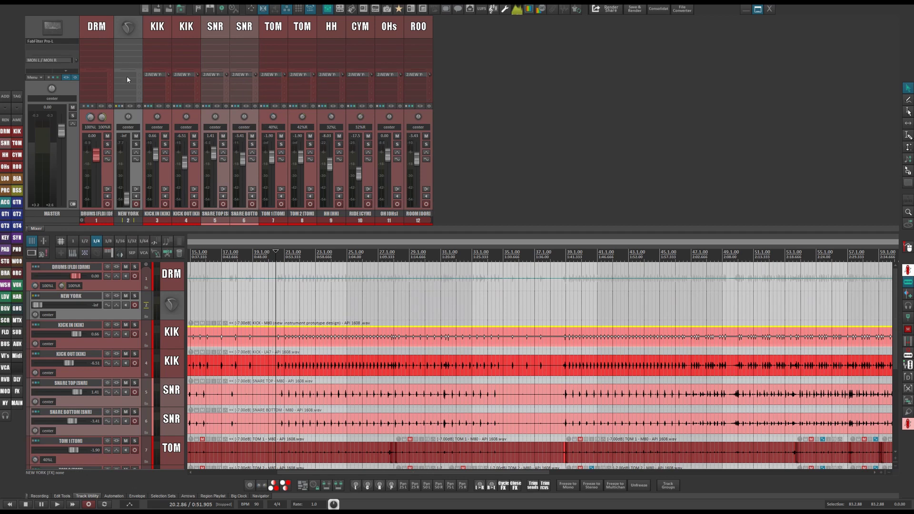
{"action": "key", "text": "ctrl+m"}
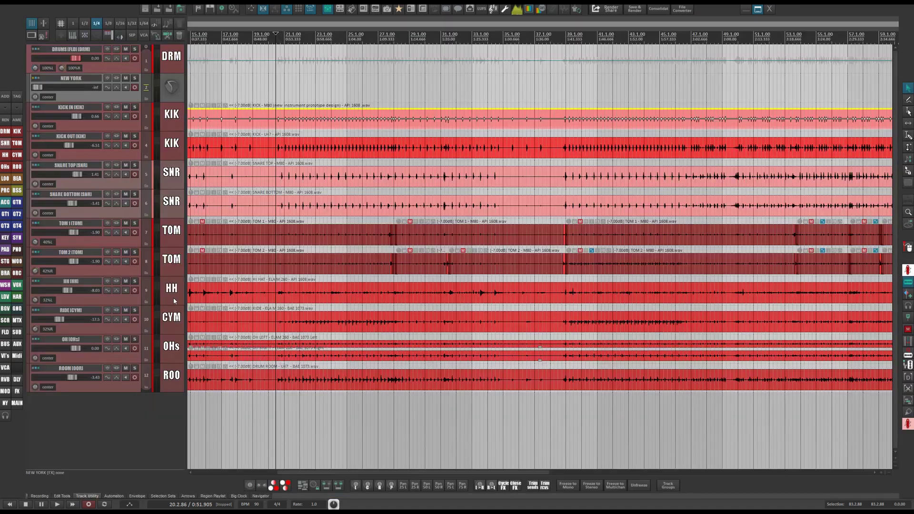
Insert the recently used UAD UA 1176LN Legacy on the NEW YORK track, adjust its input and close its window.
{"action": "left_click", "coordinate": [117, 78]}
{"action": "mouse_move", "coordinate": [149, 90]}
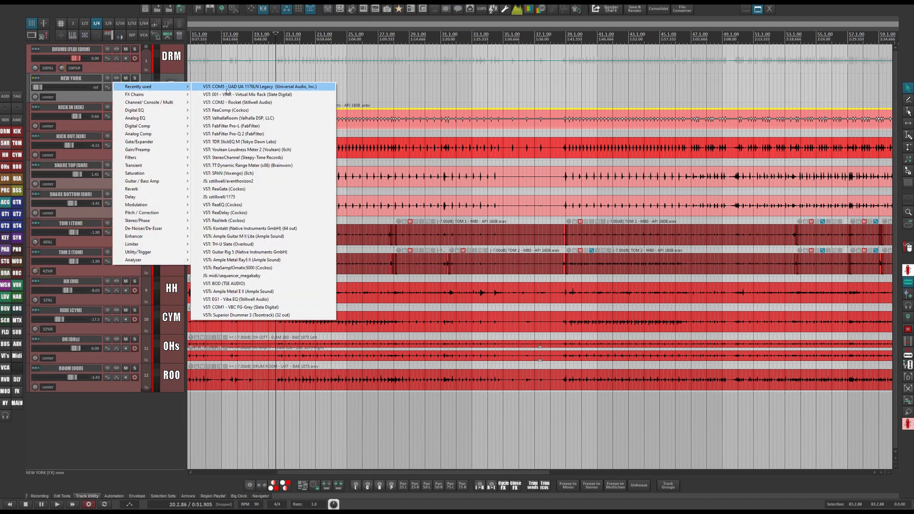
{"action": "left_click", "coordinate": [225, 87]}
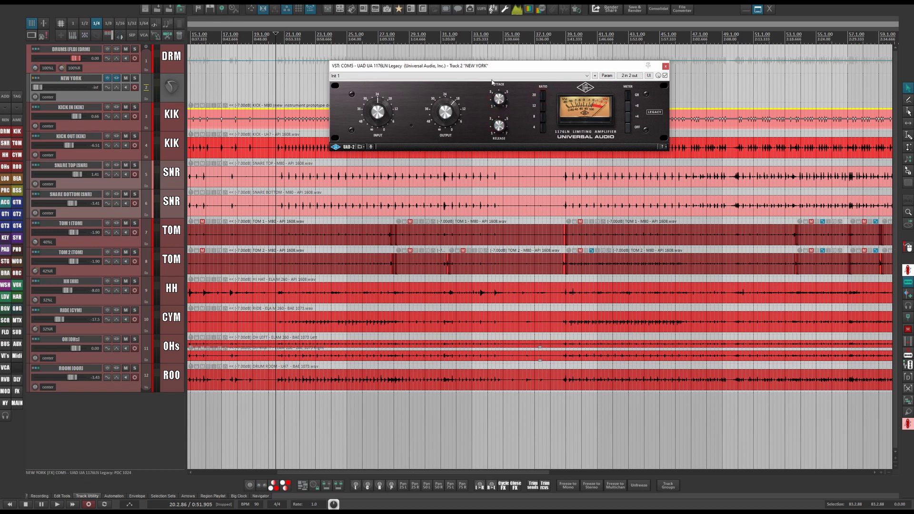
{"action": "left_click_drag", "start_coordinate": [384, 112], "coordinate": [382, 102]}
{"action": "left_click", "coordinate": [665, 66]}
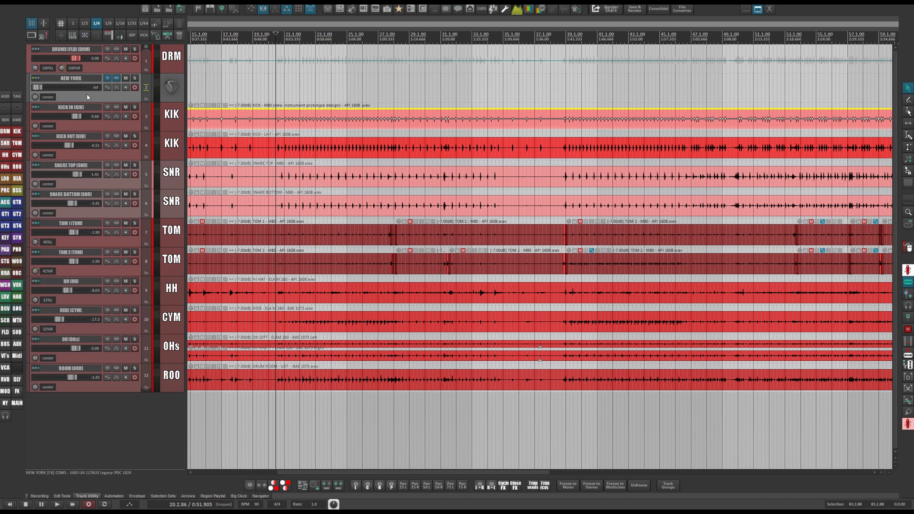
Play the drums while blending in the NEW YORK track to about -3 dB, and reset its volume to 0.00 dB.
{"action": "key", "text": "space"}
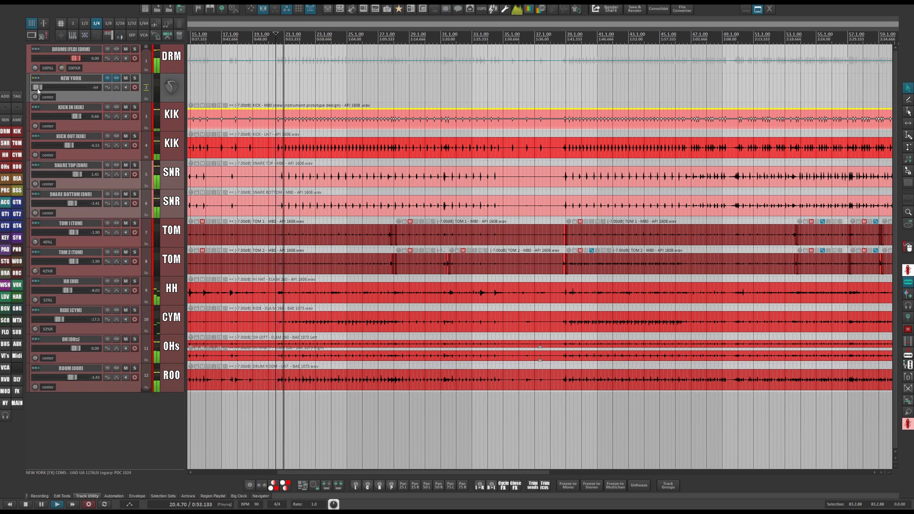
{"action": "left_click_drag", "start_coordinate": [38, 89], "coordinate": [73, 93]}
{"action": "key", "text": "space"}
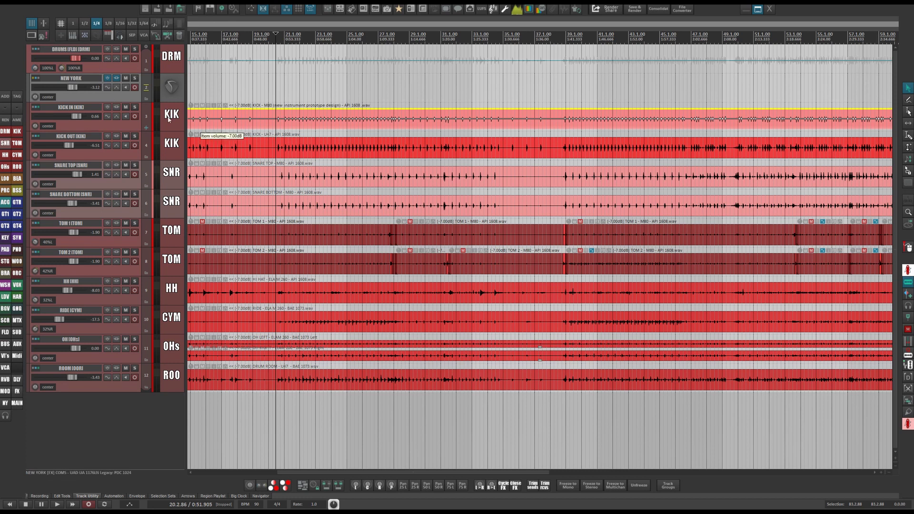
{"action": "left_click_drag", "start_coordinate": [74, 87], "coordinate": [78, 88]}
{"action": "double_click", "coordinate": [76, 87]}
Lower the NEW YORK track's receives from HH, RIDE and OH to -inf in its routing window.
{"action": "left_click", "coordinate": [36, 82]}
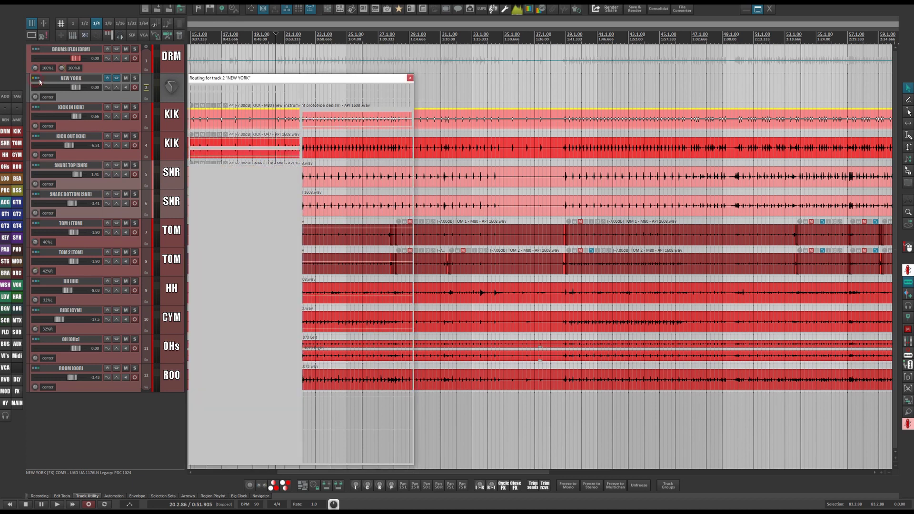
{"action": "left_click_drag", "start_coordinate": [463, 64], "coordinate": [509, 62]}
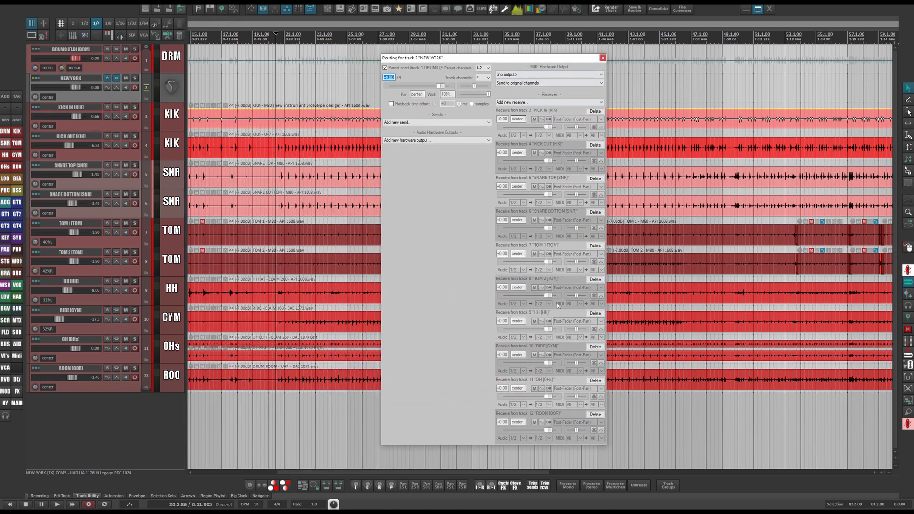
{"action": "left_click_drag", "start_coordinate": [555, 364], "coordinate": [502, 364]}
{"action": "left_click_drag", "start_coordinate": [548, 329], "coordinate": [504, 330]}
{"action": "left_click_drag", "start_coordinate": [550, 395], "coordinate": [547, 397]}
{"action": "left_click", "coordinate": [602, 58]}
Solo NEW YORK during playback, lower its KICK OUT receive to about -6 dB and ROOM receive to -30.72 dB, and unsolo it.
{"action": "key", "text": "space"}
{"action": "key", "text": "space"}
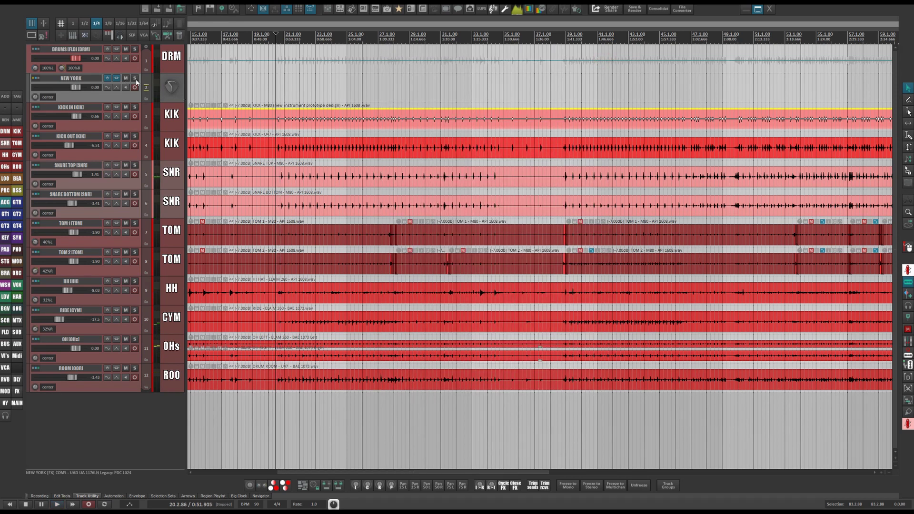
{"action": "left_click", "coordinate": [136, 79]}
{"action": "key", "text": "space"}
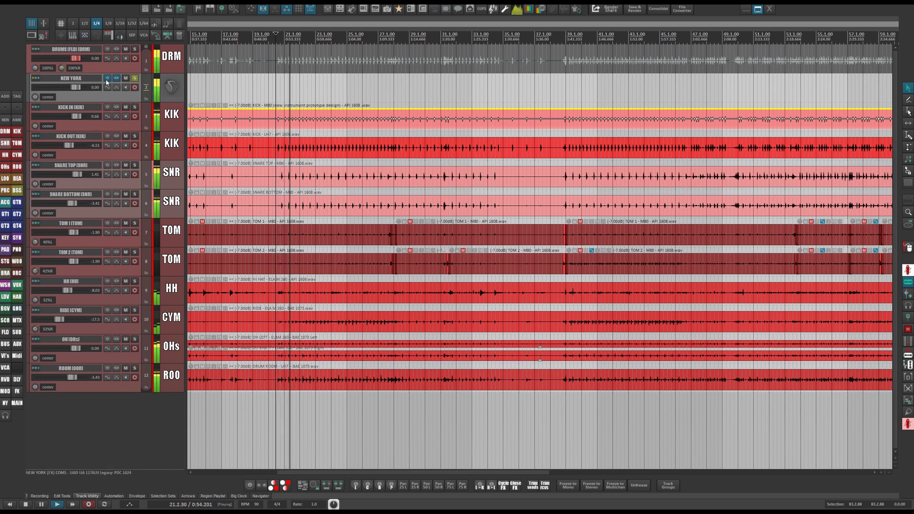
{"action": "left_click", "coordinate": [36, 79]}
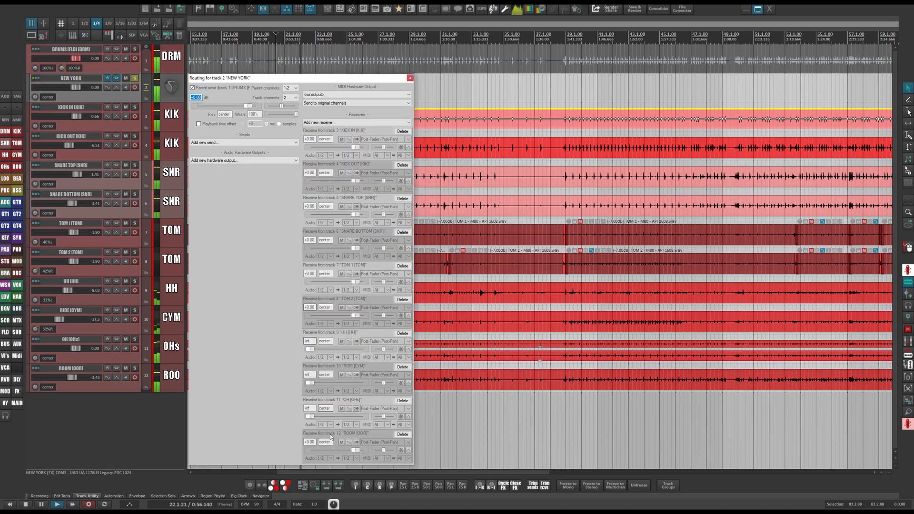
{"action": "left_click_drag", "start_coordinate": [356, 450], "coordinate": [327, 448]}
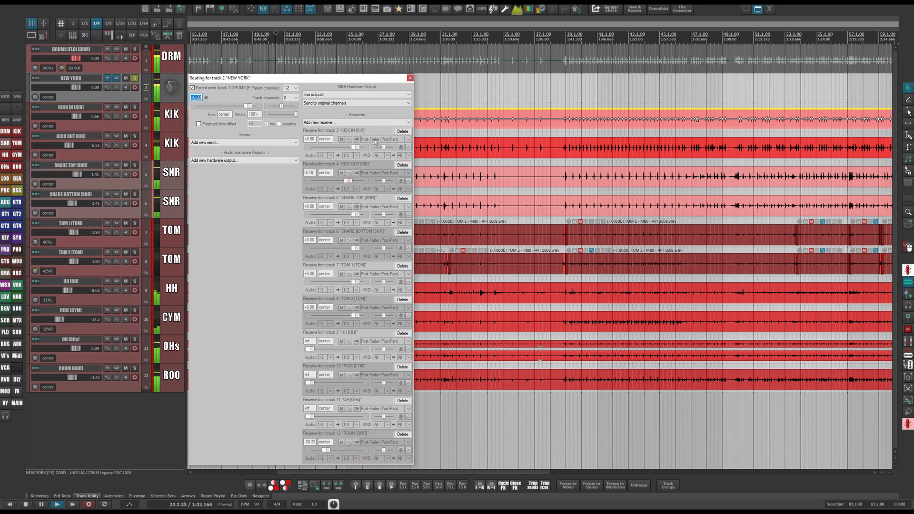
{"action": "left_click", "coordinate": [409, 78]}
{"action": "key", "text": "space"}
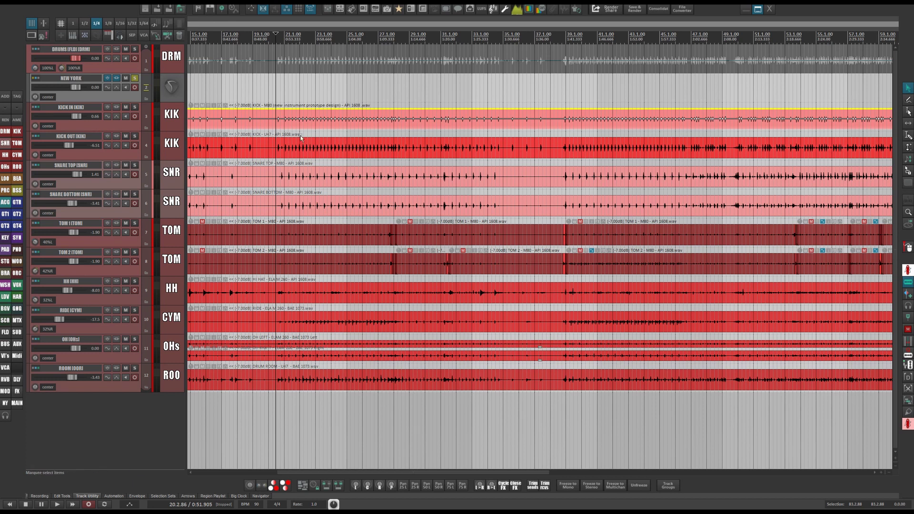
{"action": "left_click", "coordinate": [135, 78]}
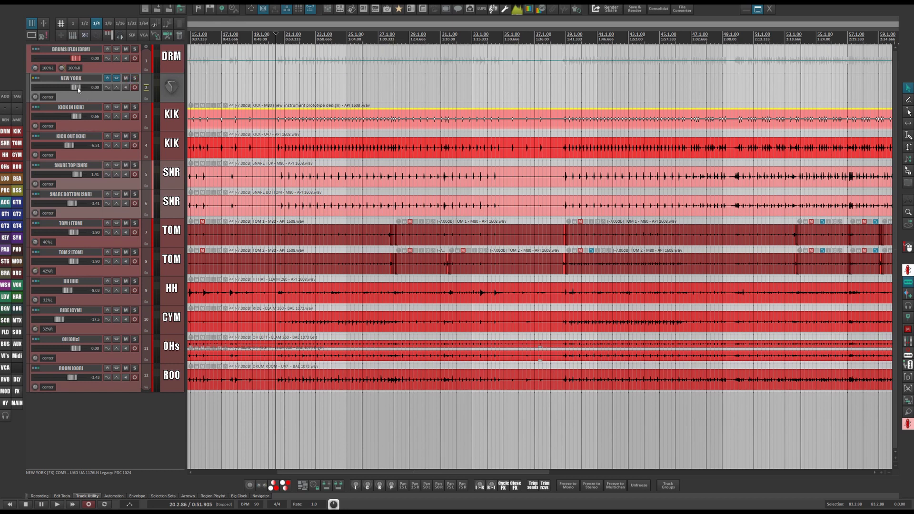
Pull the NEW YORK track's volume down to -inf and blend it back in to -3.61 dB during playback.
{"action": "left_click_drag", "start_coordinate": [76, 88], "coordinate": [23, 104]}
{"action": "key", "text": "space"}
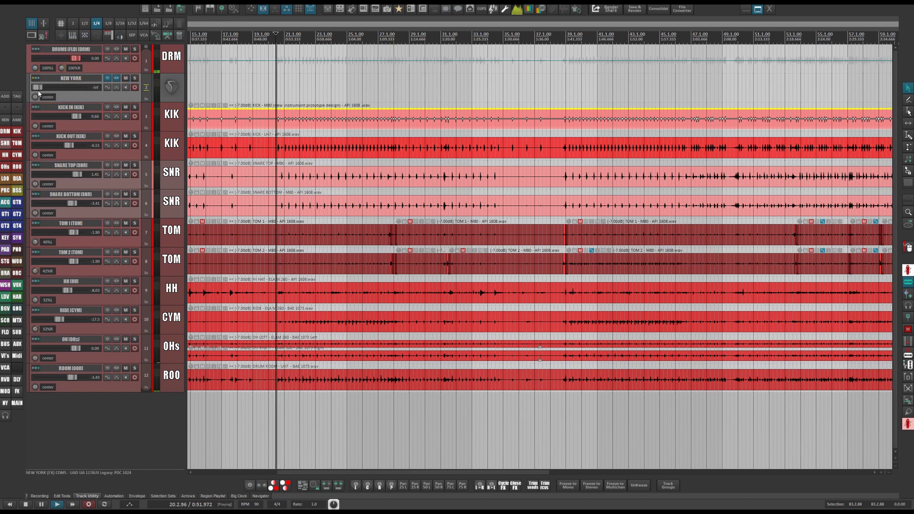
{"action": "left_click_drag", "start_coordinate": [38, 89], "coordinate": [73, 88]}
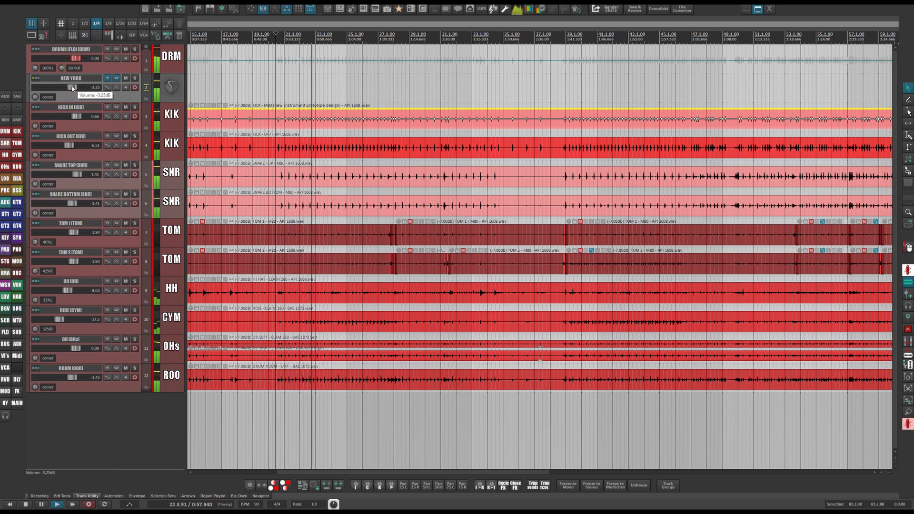
{"action": "left_click_drag", "start_coordinate": [73, 88], "coordinate": [72, 88]}
{"action": "key", "text": "space"}
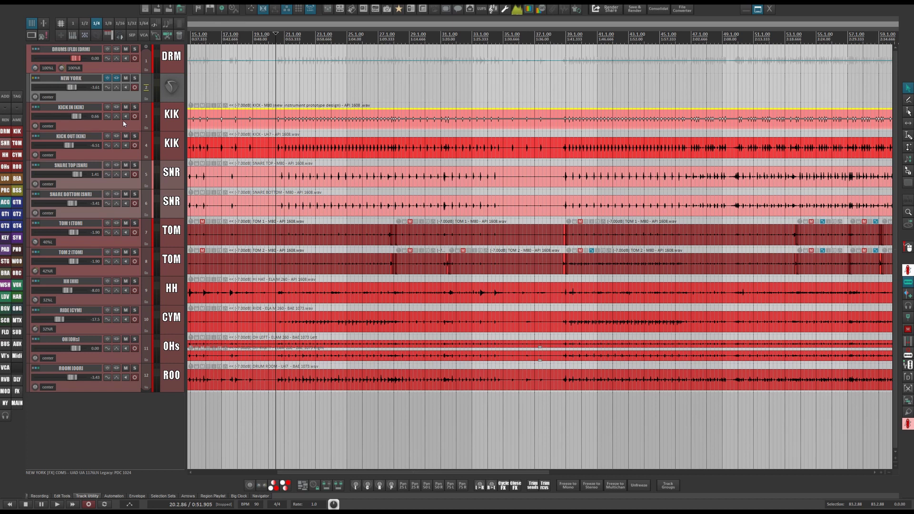
Play the drums, compare them with NEW YORK muted and unmuted at 0.00 dB, and lower its volume to -4.55 dB.
{"action": "left_click", "coordinate": [36, 78]}
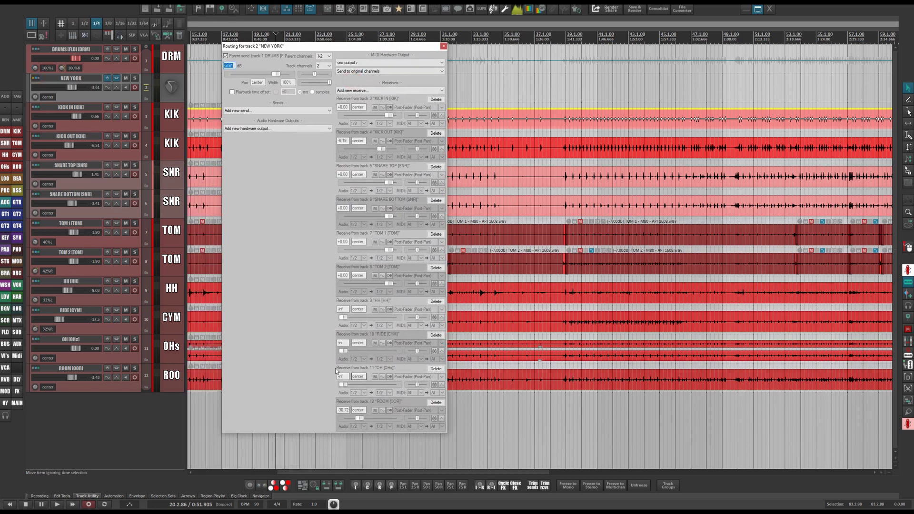
{"action": "key", "text": "space"}
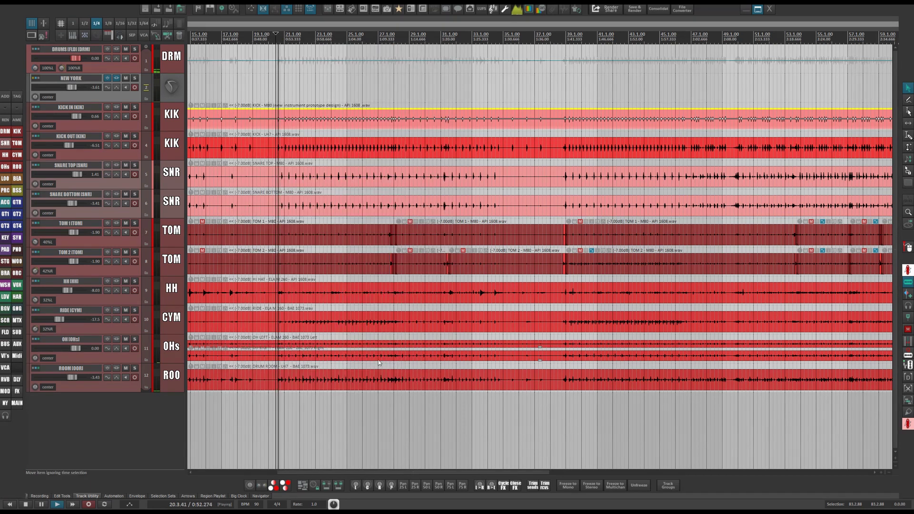
{"action": "double_click", "coordinate": [75, 88]}
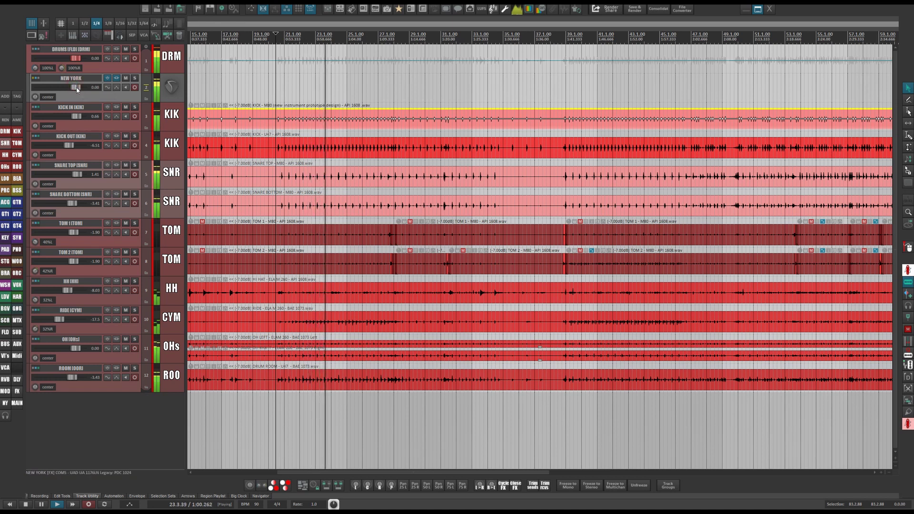
{"action": "left_click", "coordinate": [125, 78]}
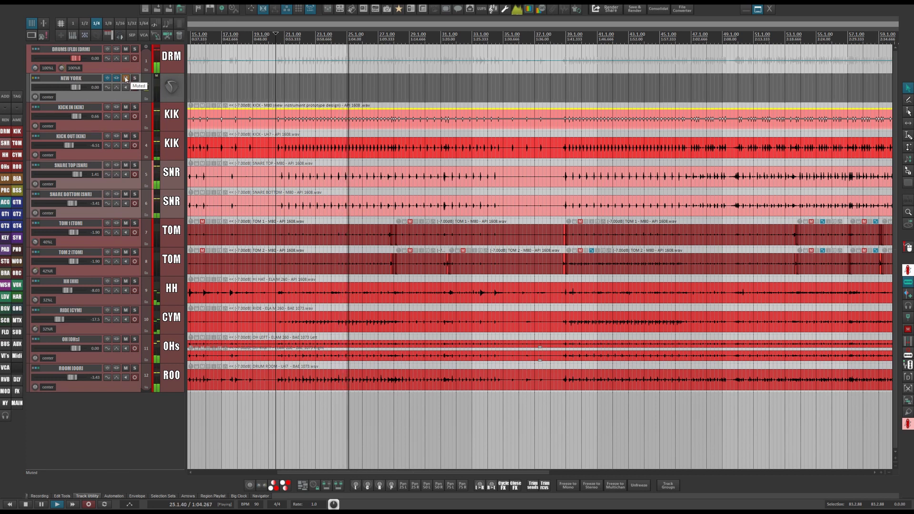
{"action": "left_click", "coordinate": [126, 78]}
{"action": "left_click_drag", "start_coordinate": [80, 88], "coordinate": [74, 90]}
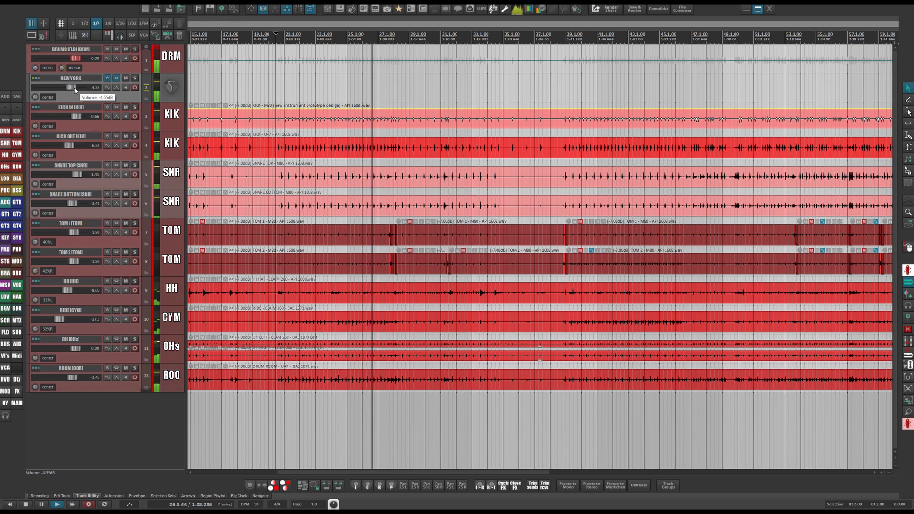
{"action": "key", "text": "space"}
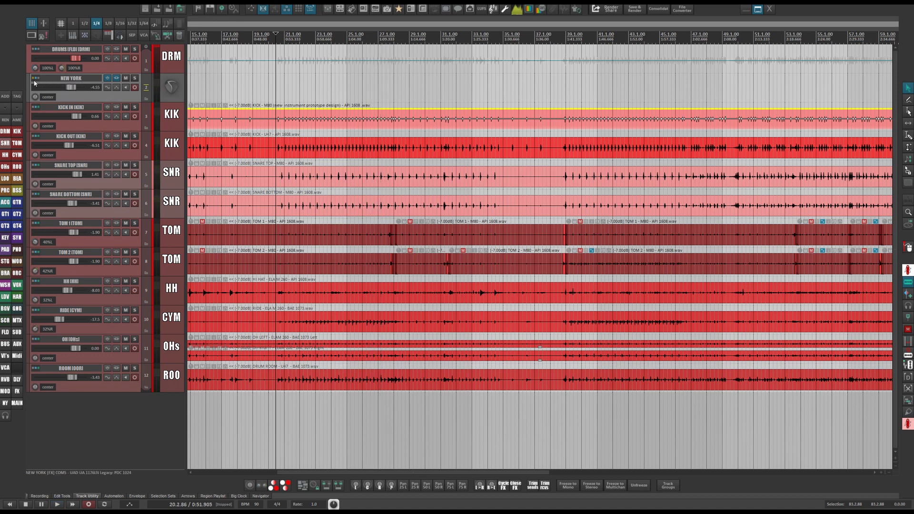
Lower the NEW YORK track's KICK IN receive to -3.21 dB and its KICK OUT receive to about -8.7 dB.
{"action": "left_click", "coordinate": [34, 82]}
{"action": "left_click", "coordinate": [370, 77]}
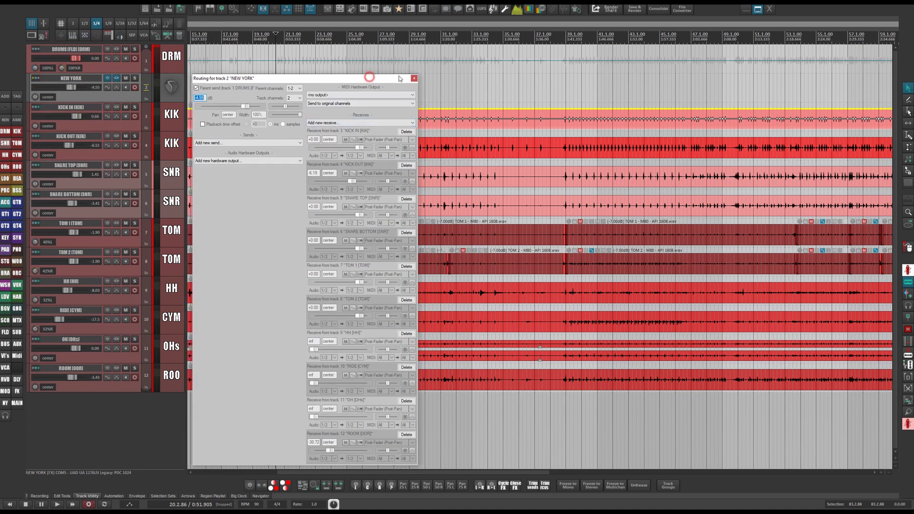
{"action": "left_click_drag", "start_coordinate": [399, 79], "coordinate": [517, 66]}
{"action": "left_click_drag", "start_coordinate": [478, 135], "coordinate": [475, 135]}
{"action": "left_click_drag", "start_coordinate": [472, 170], "coordinate": [469, 172]}
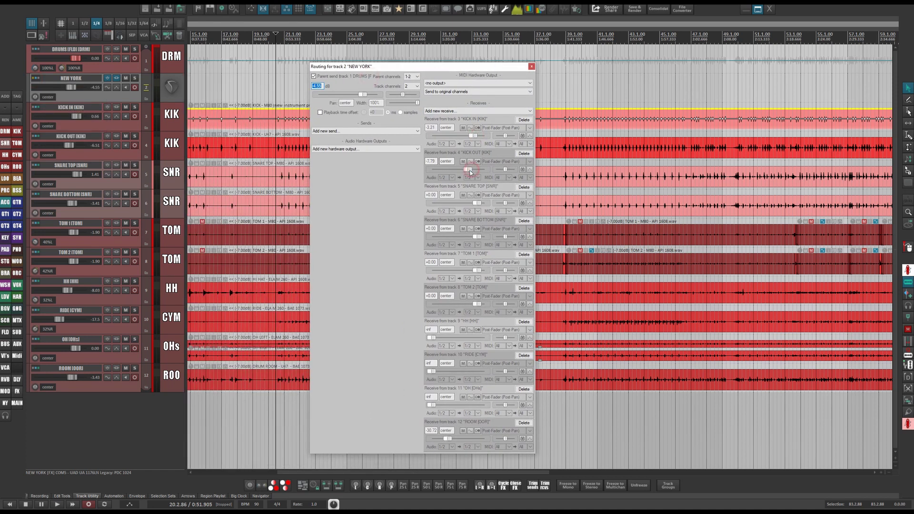
Solo NEW YORK, show its 1176LN compressor, and play the drums to hear the compressed signal alone.
{"action": "left_click", "coordinate": [125, 87]}
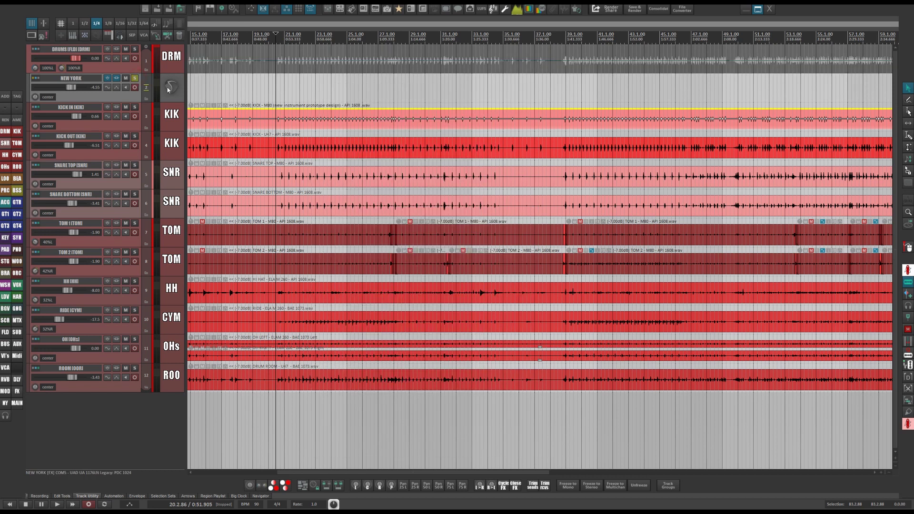
{"action": "left_click", "coordinate": [123, 85]}
{"action": "key", "text": "space"}
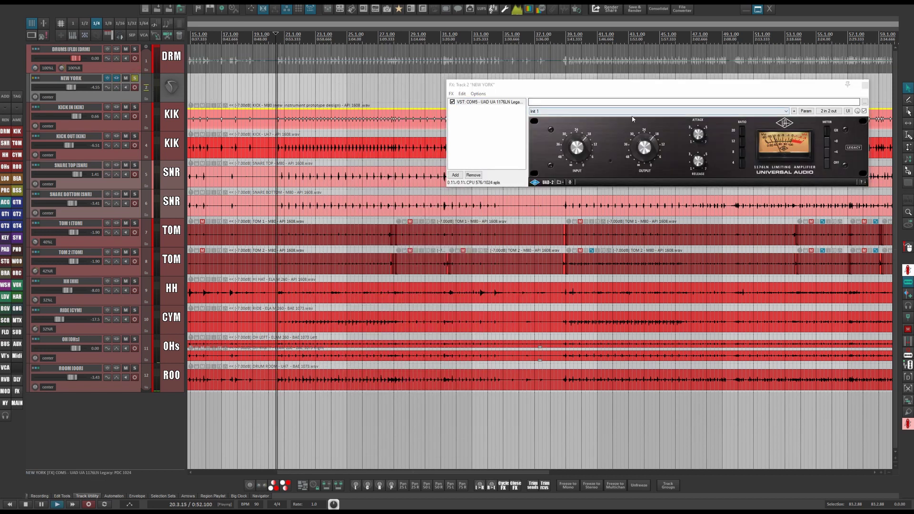
{"action": "key", "text": "space"}
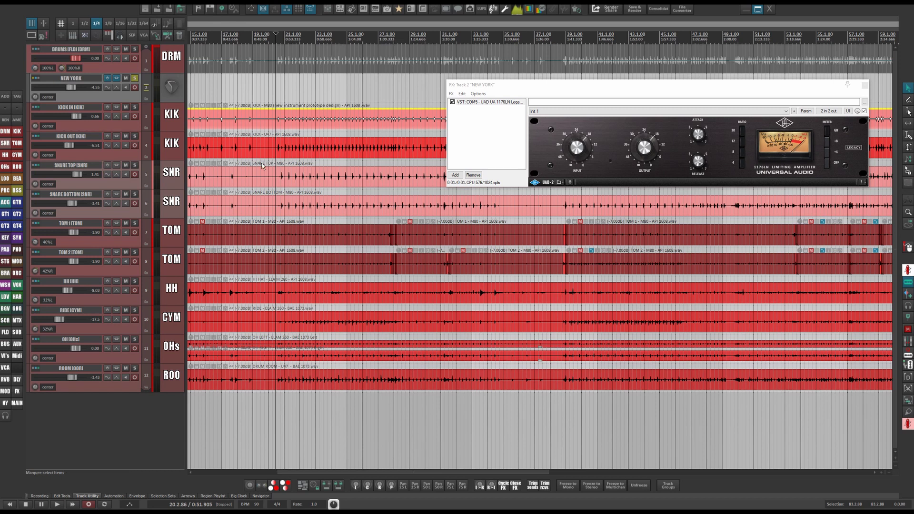
During playback, lower NEW YORK's KICK IN receive to -8.46 dB and KICK OUT receive to about -12.7 dB, and close the routing window.
{"action": "left_click", "coordinate": [34, 79]}
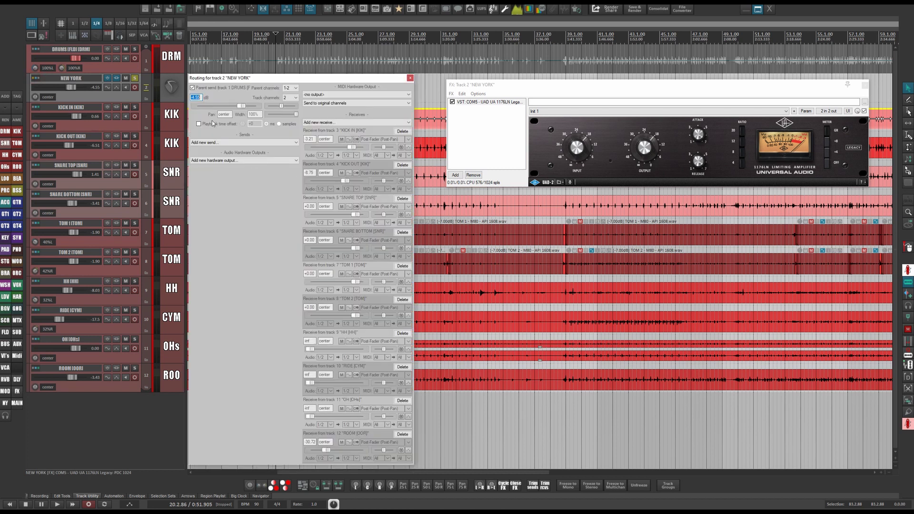
{"action": "key", "text": "space"}
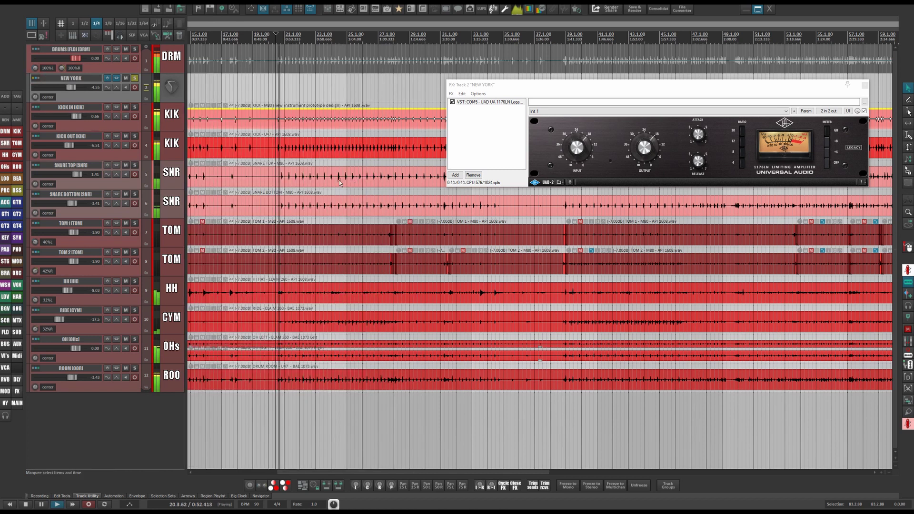
{"action": "left_click", "coordinate": [36, 81]}
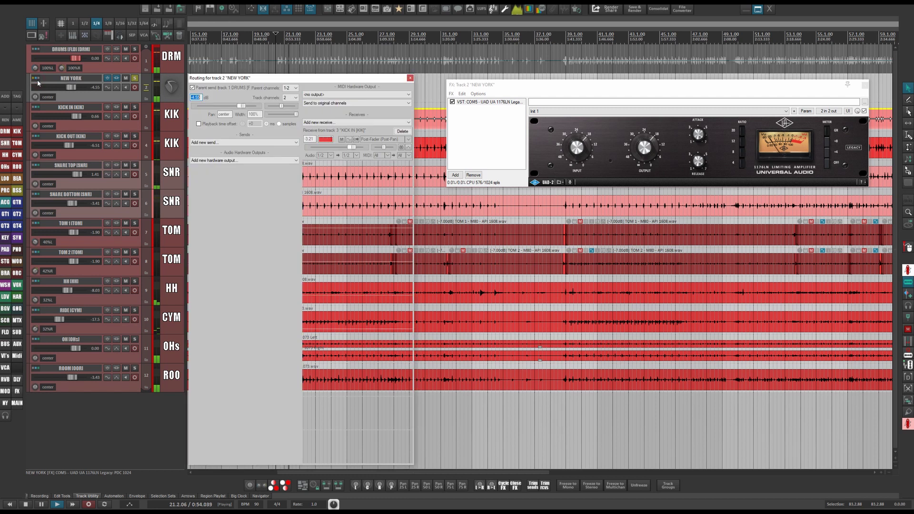
{"action": "left_click_drag", "start_coordinate": [355, 149], "coordinate": [349, 148]}
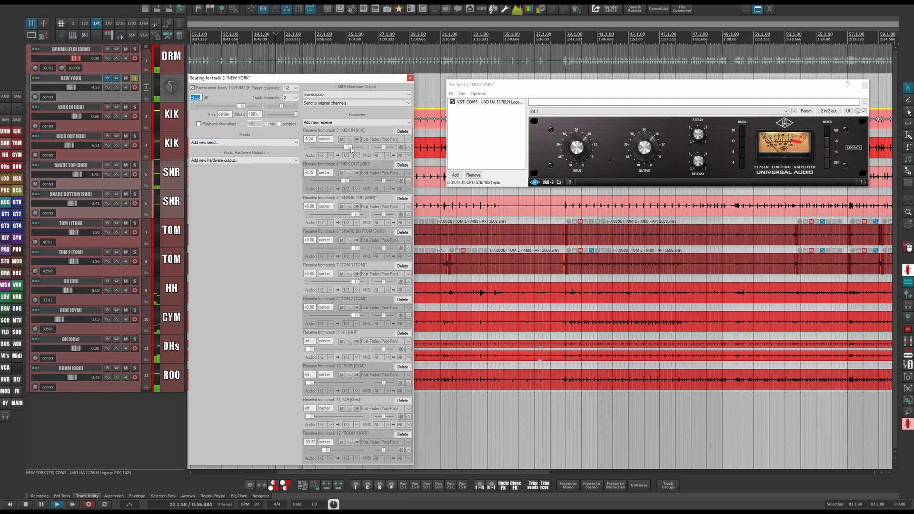
{"action": "left_click_drag", "start_coordinate": [348, 181], "coordinate": [343, 181]}
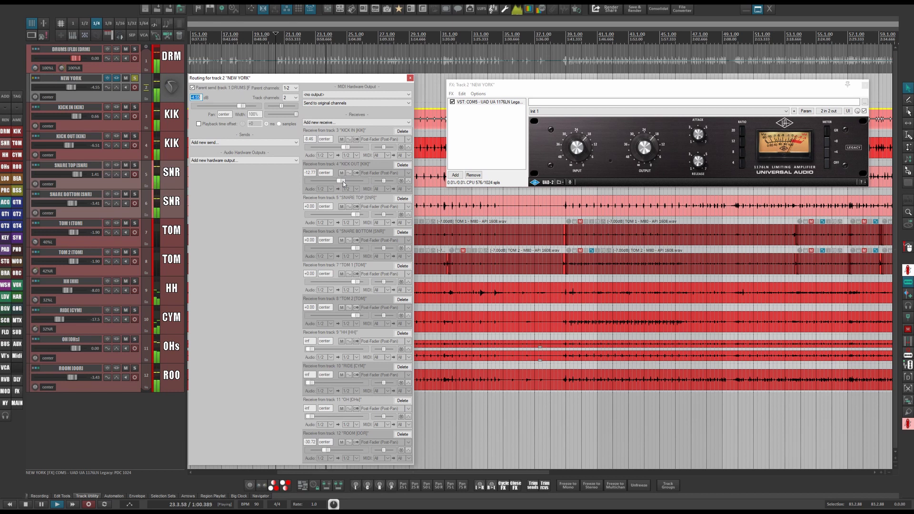
{"action": "left_click", "coordinate": [409, 79]}
{"action": "key", "text": "space"}
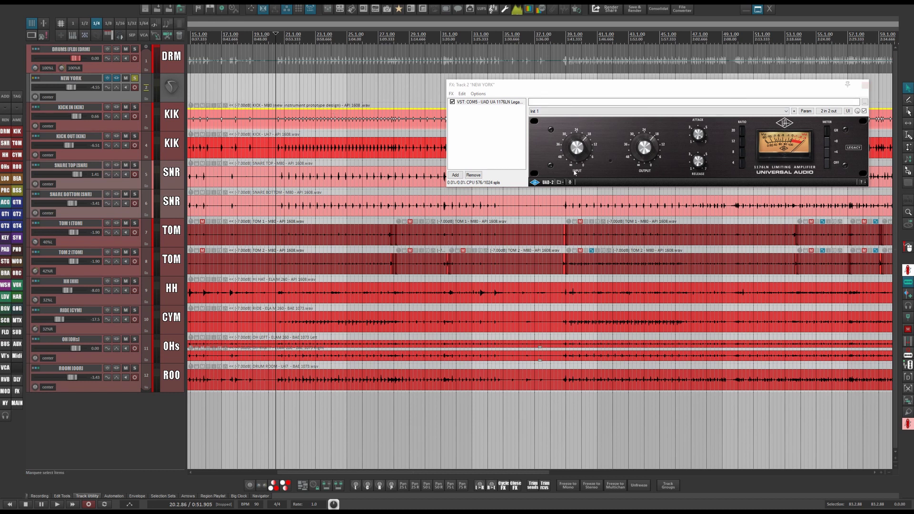
Play the drums, unsolo NEW YORK, and set its volume to -1.38 dB.
{"action": "left_click", "coordinate": [698, 134]}
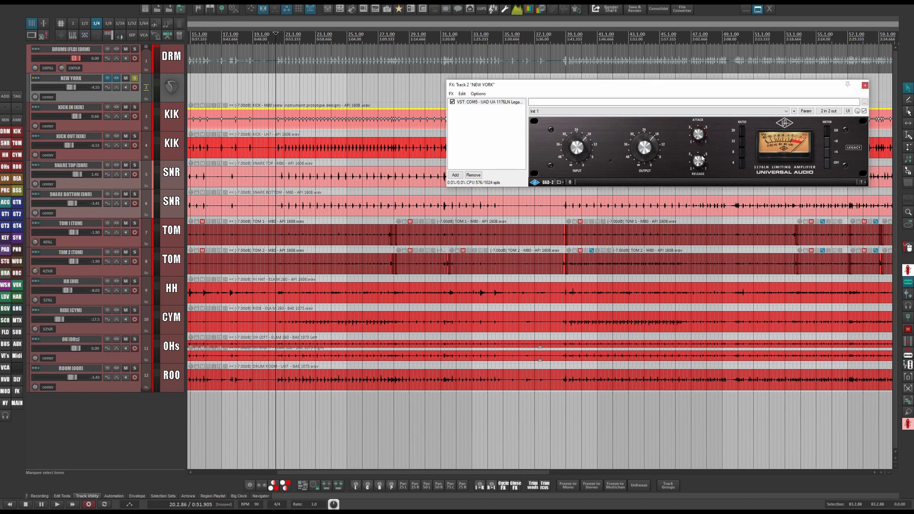
{"action": "left_click", "coordinate": [698, 162]}
{"action": "key", "text": "space"}
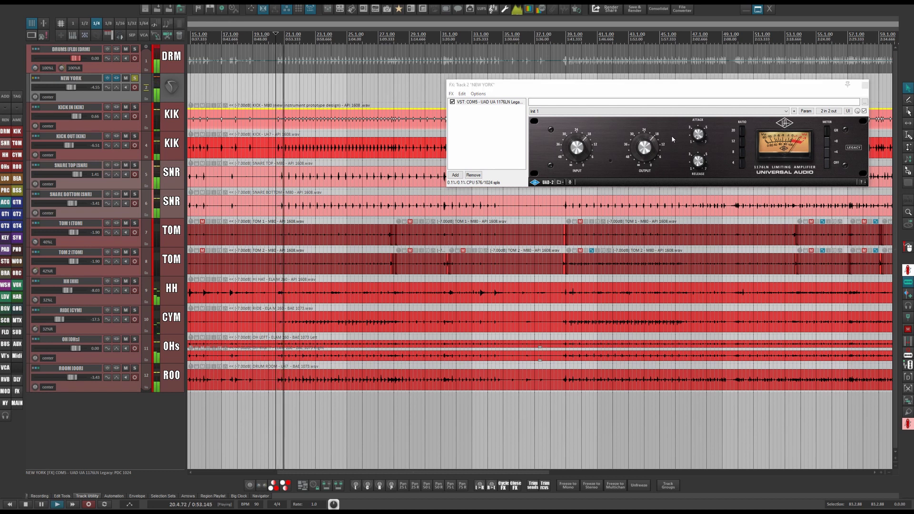
{"action": "left_click", "coordinate": [135, 79]}
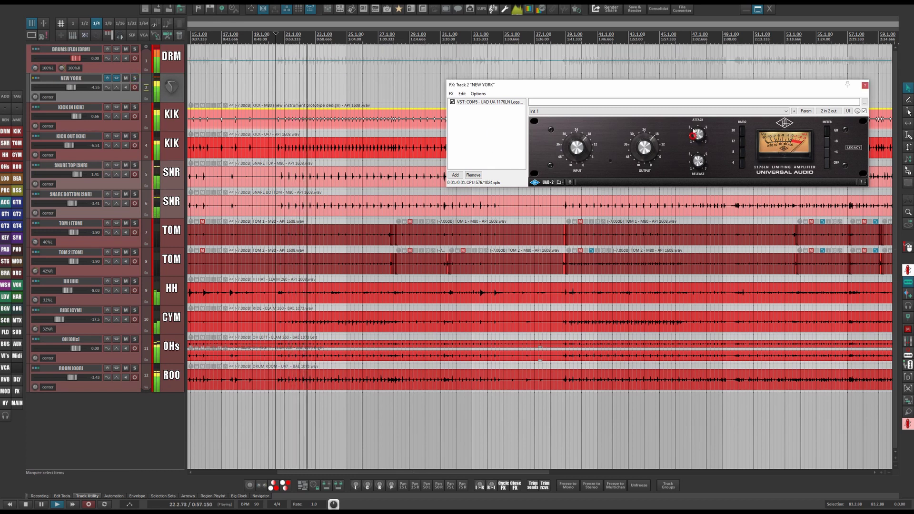
{"action": "double_click", "coordinate": [71, 88]}
{"action": "scroll", "coordinate": [75, 87], "scroll_direction": "down", "scroll_amount": 3}
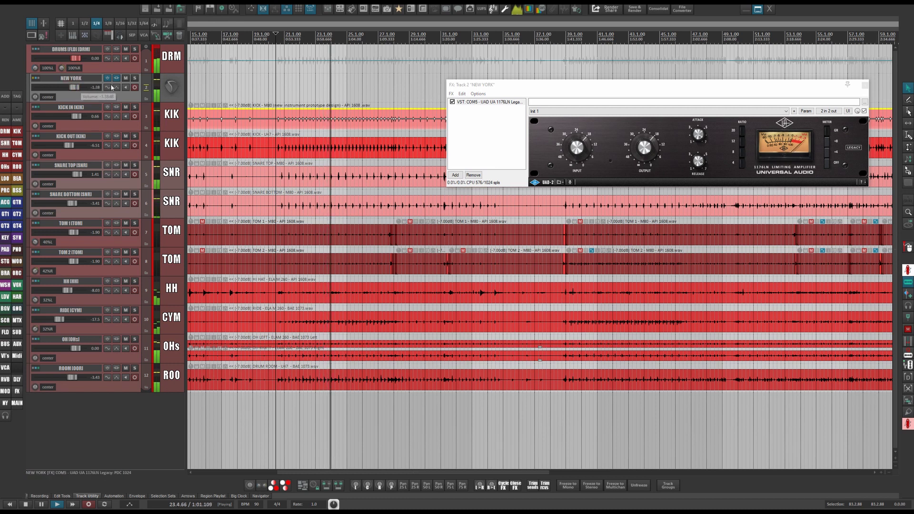
Compare the drum mix with NEW YORK muted and unmuted, and replay the passage with it active.
{"action": "left_click", "coordinate": [126, 79]}
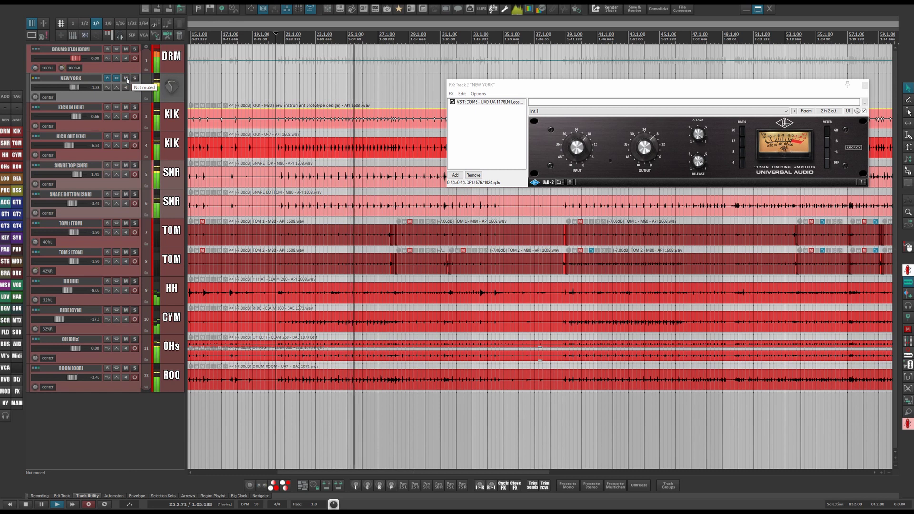
{"action": "left_click", "coordinate": [126, 79]}
{"action": "key", "text": "space"}
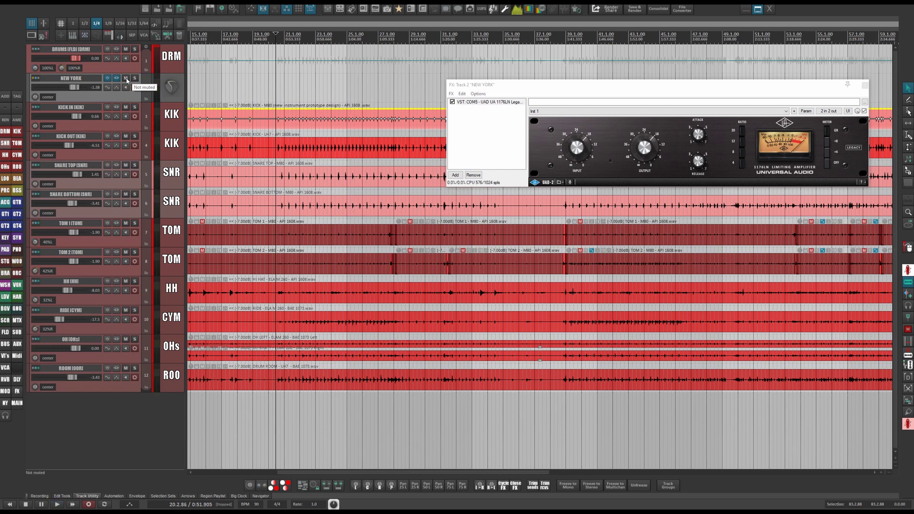
{"action": "key", "text": "space"}
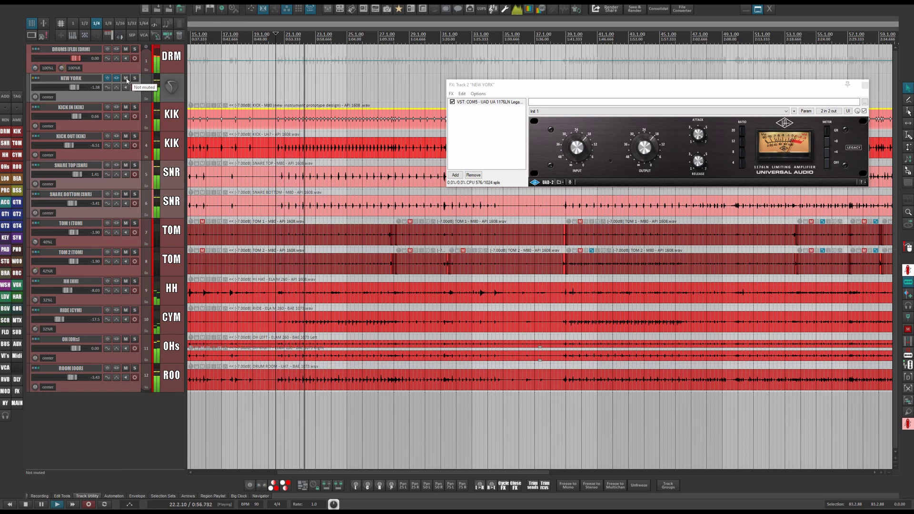
{"action": "key", "text": "space"}
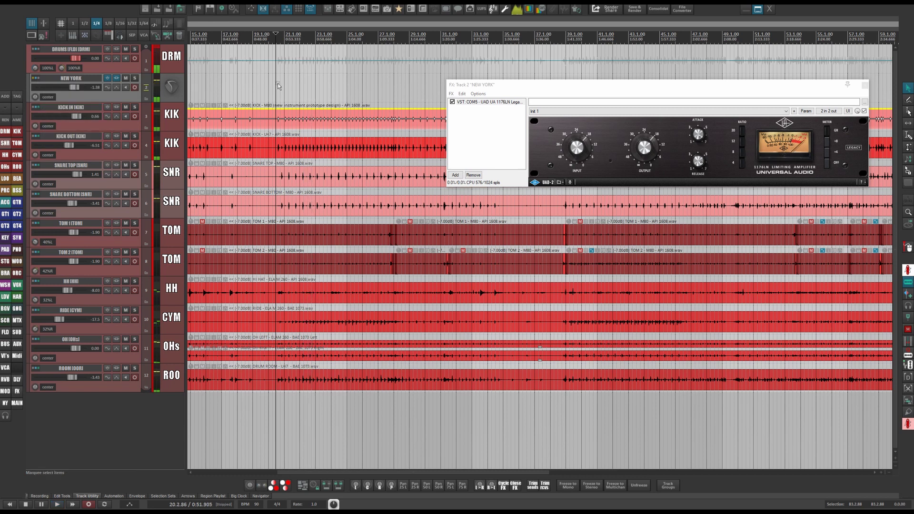
Show the mixer with the drum tracks' NEW YORK sends, and lower NEW YORK's fader to -3.52 dB during playback.
{"action": "key", "text": "ctrl+m"}
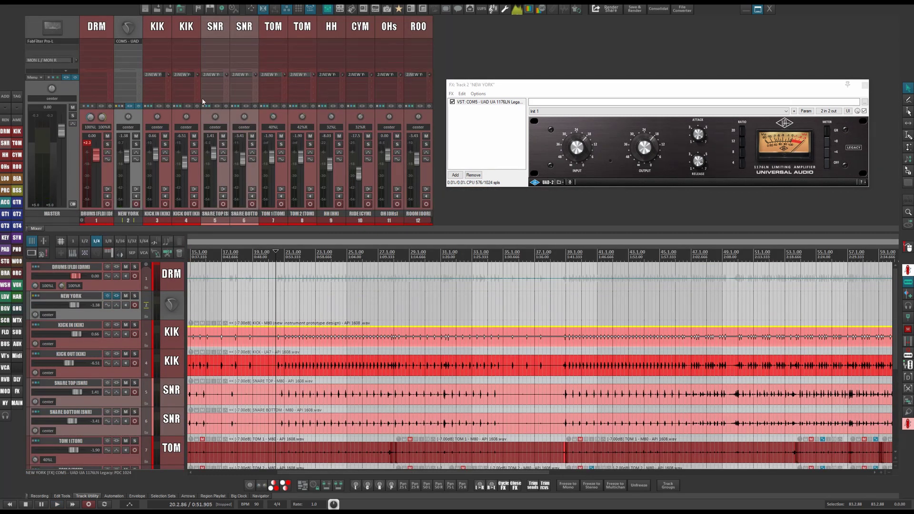
{"action": "mouse_move", "coordinate": [167, 76]}
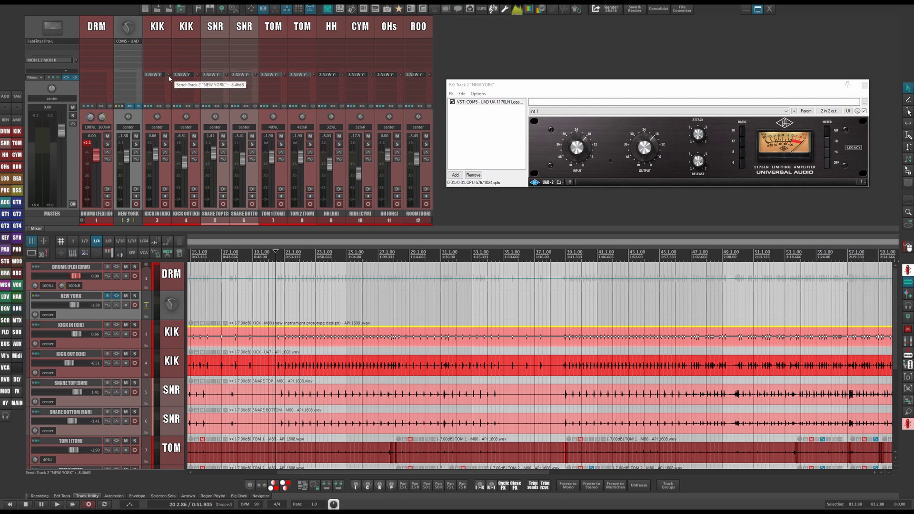
{"action": "key", "text": "space"}
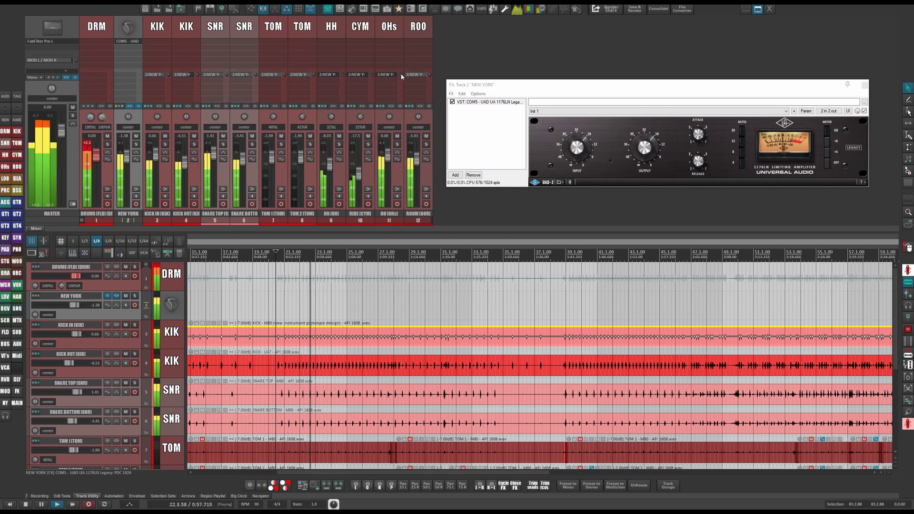
{"action": "mouse_move", "coordinate": [402, 76]}
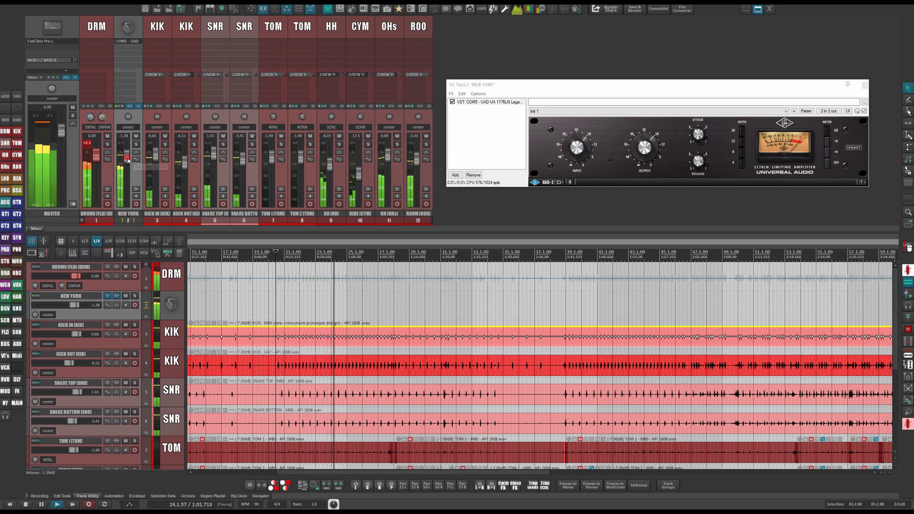
{"action": "left_click_drag", "start_coordinate": [127, 156], "coordinate": [128, 163]}
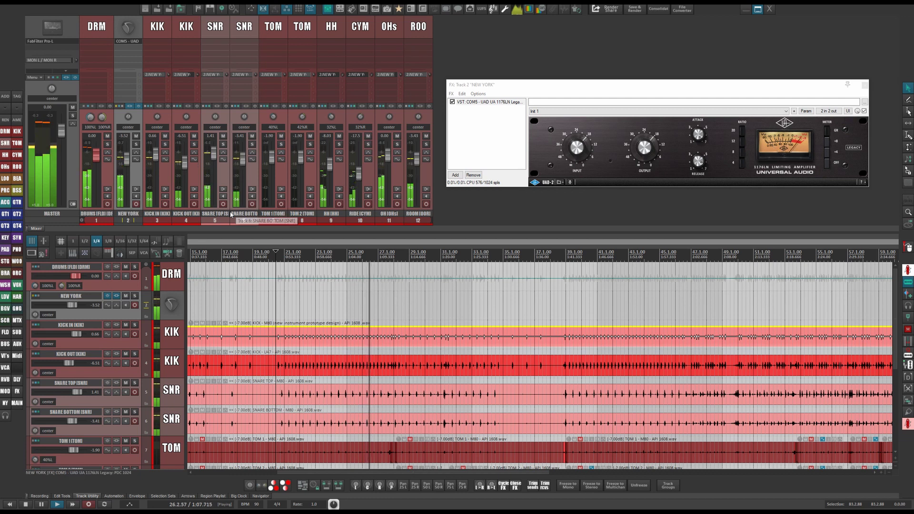
{"action": "key", "text": "space"}
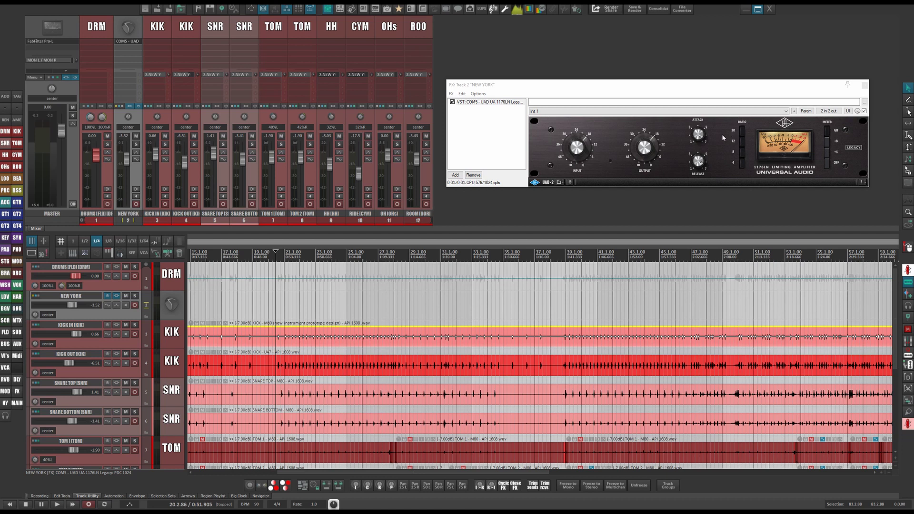
Add the UAD Pultec EQP-1A Legacy equalizer after the NEW YORK track's compressor and raise its high-frequency selector.
{"action": "left_click", "coordinate": [714, 174]}
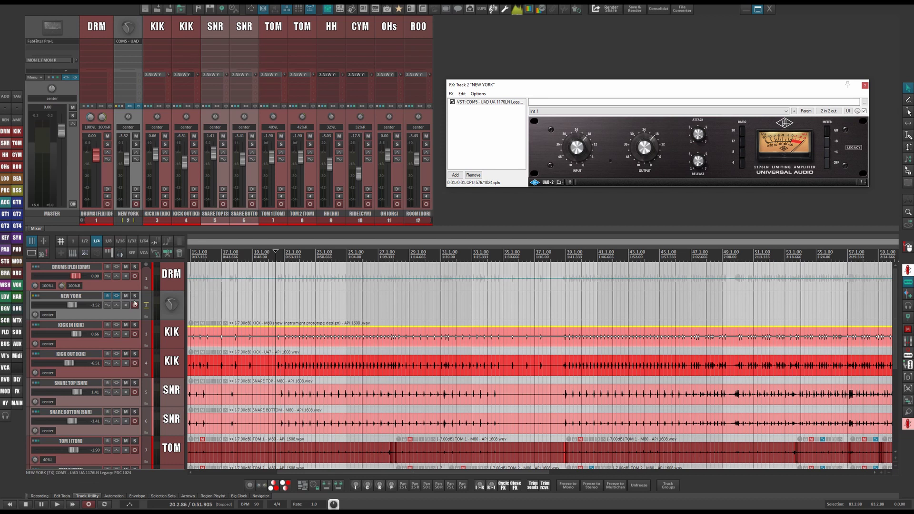
{"action": "right_click", "coordinate": [120, 299]}
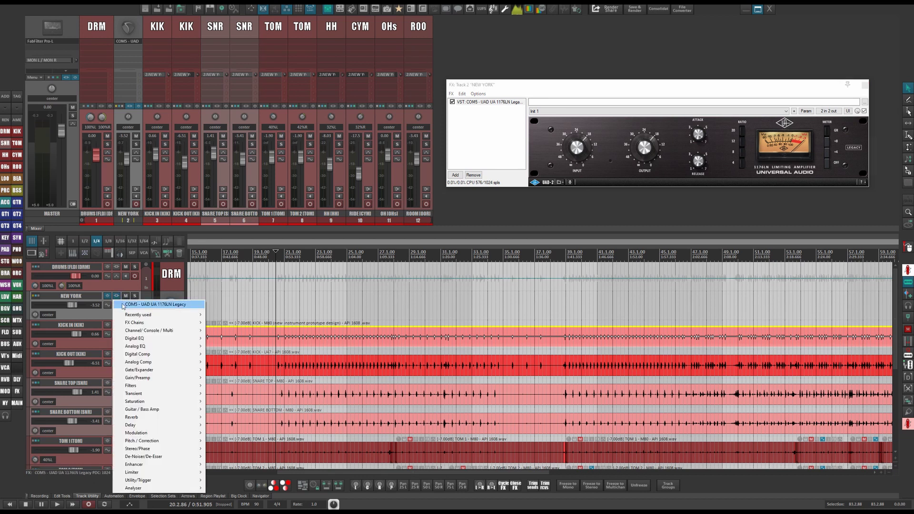
{"action": "mouse_move", "coordinate": [141, 339]}
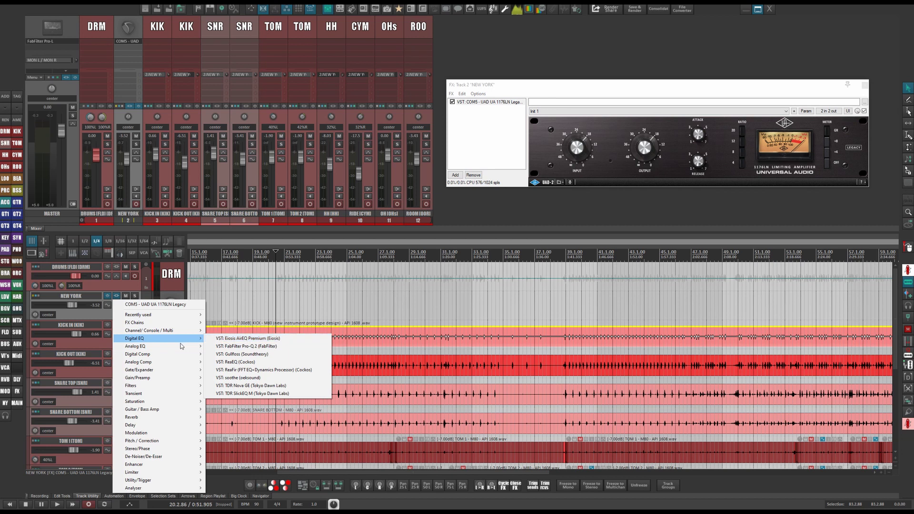
{"action": "mouse_move", "coordinate": [178, 347]}
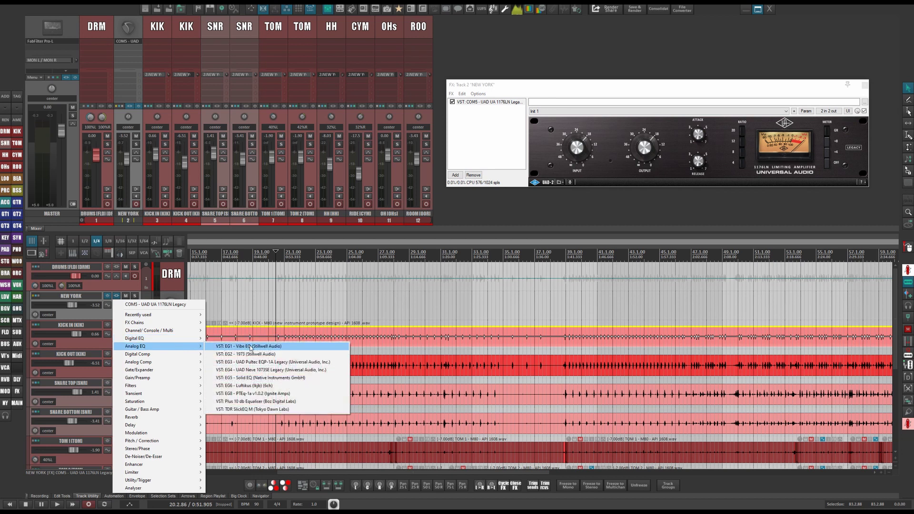
{"action": "left_click_drag", "start_coordinate": [260, 362], "coordinate": [263, 364]}
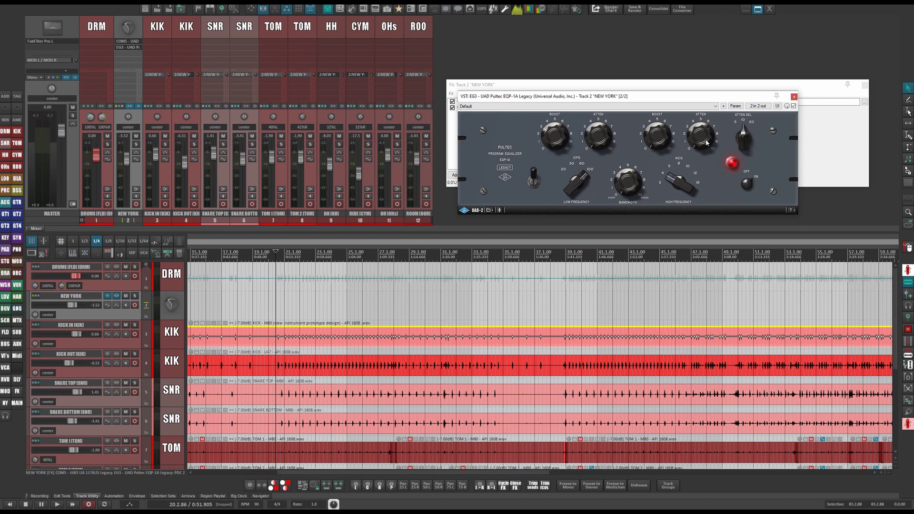
{"action": "left_click_drag", "start_coordinate": [686, 183], "coordinate": [671, 143]}
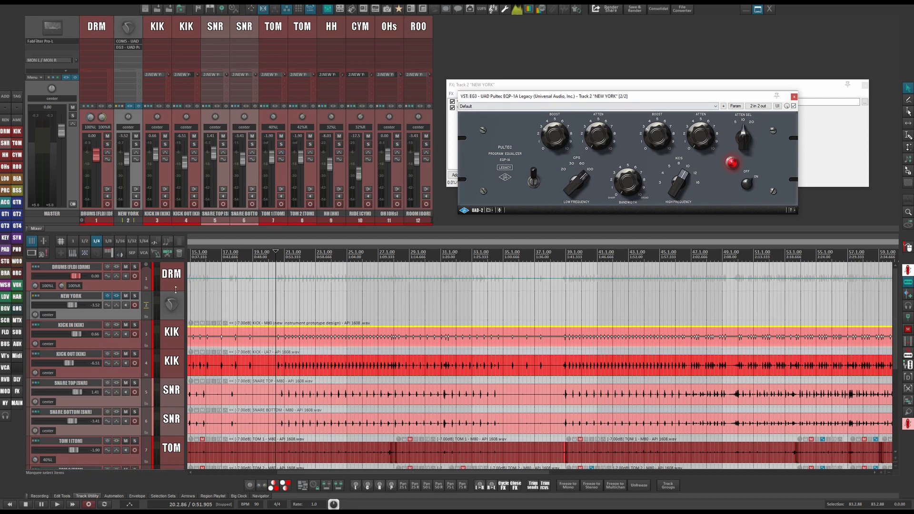
Add the Digital EQ plug-in ReaEQ to the NEW YORK track's effects chain and move its window clear for editing.
{"action": "left_click", "coordinate": [115, 297]}
{"action": "left_click", "coordinate": [116, 297]}
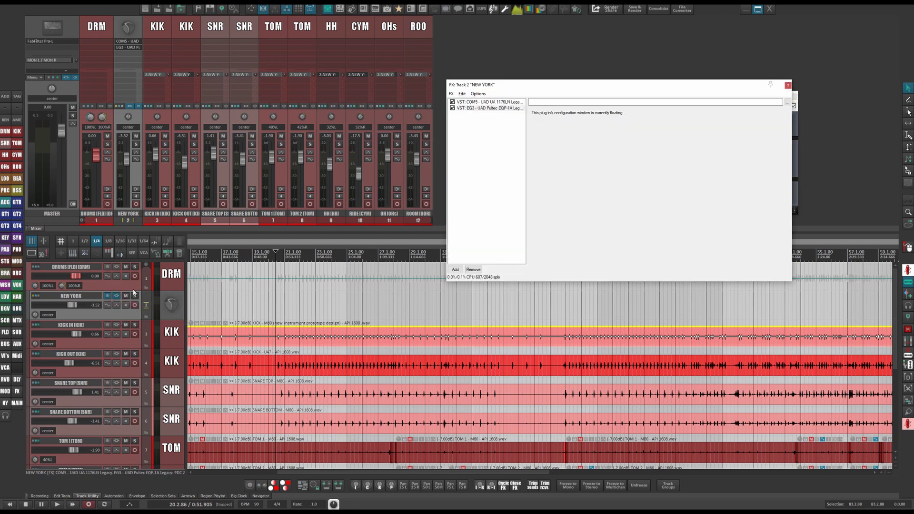
{"action": "left_click", "coordinate": [455, 269]}
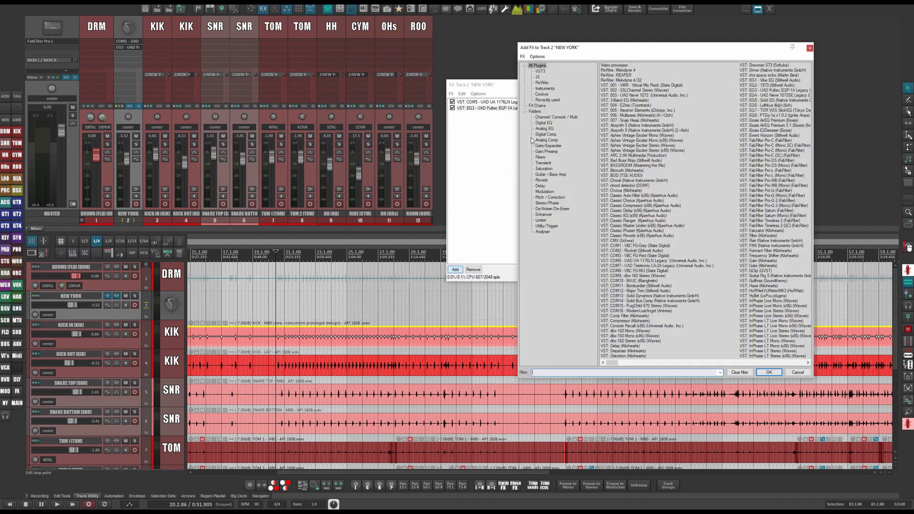
{"action": "left_click", "coordinate": [547, 123]}
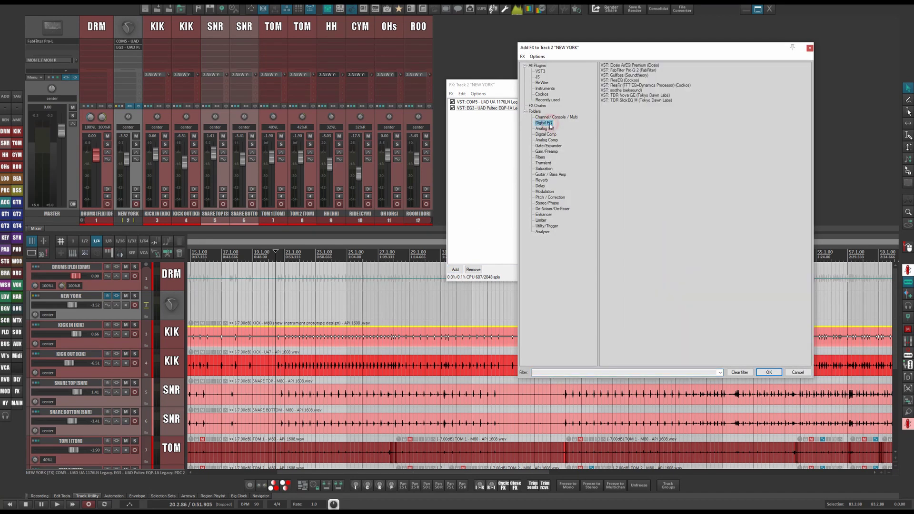
{"action": "double_click", "coordinate": [621, 80]}
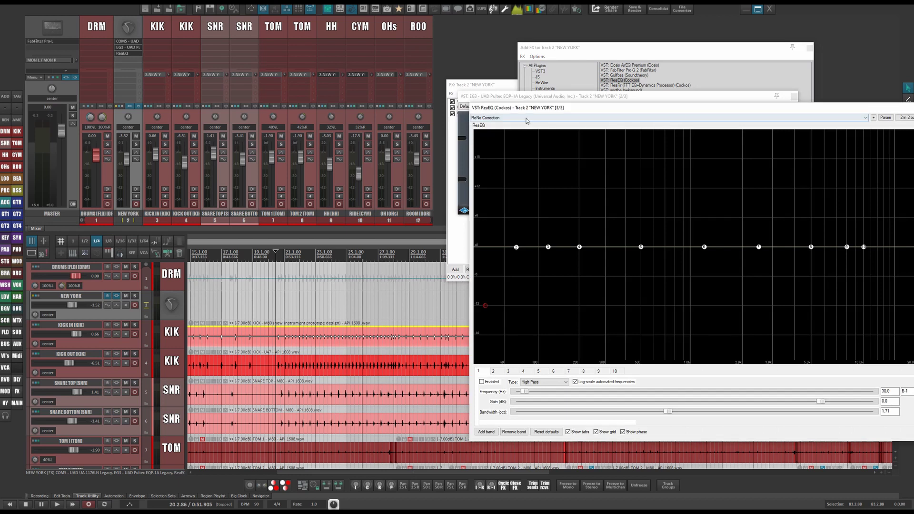
{"action": "left_click_drag", "start_coordinate": [563, 107], "coordinate": [288, 50]}
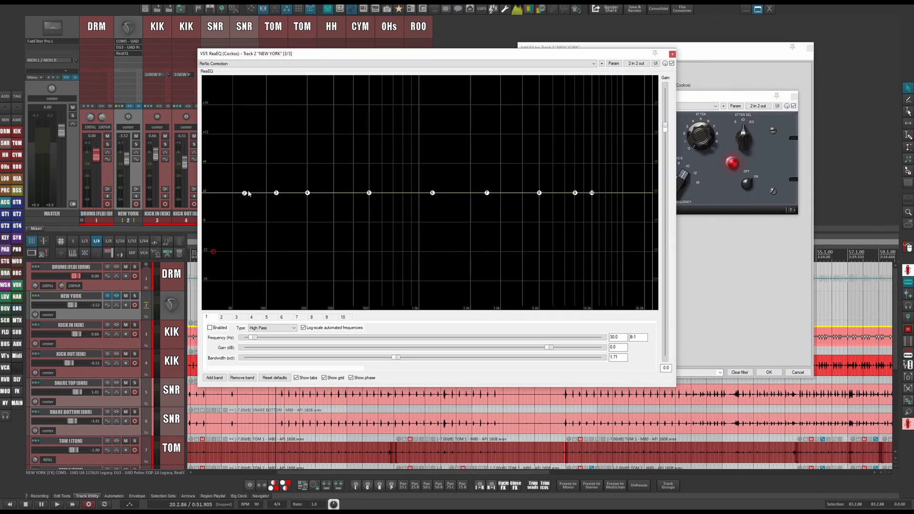
Boost ReaEQ's band 2 by 4.8 dB at about 99 Hz, switch it from High Shelf to Low Shelf, and widen its bandwidth.
{"action": "left_click_drag", "start_coordinate": [245, 193], "coordinate": [265, 169]}
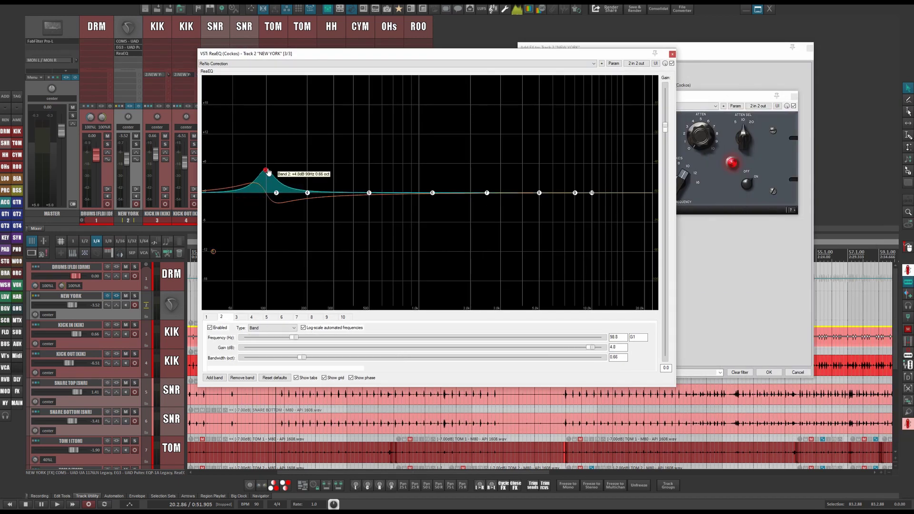
{"action": "left_click", "coordinate": [274, 327]}
{"action": "left_click", "coordinate": [269, 339]}
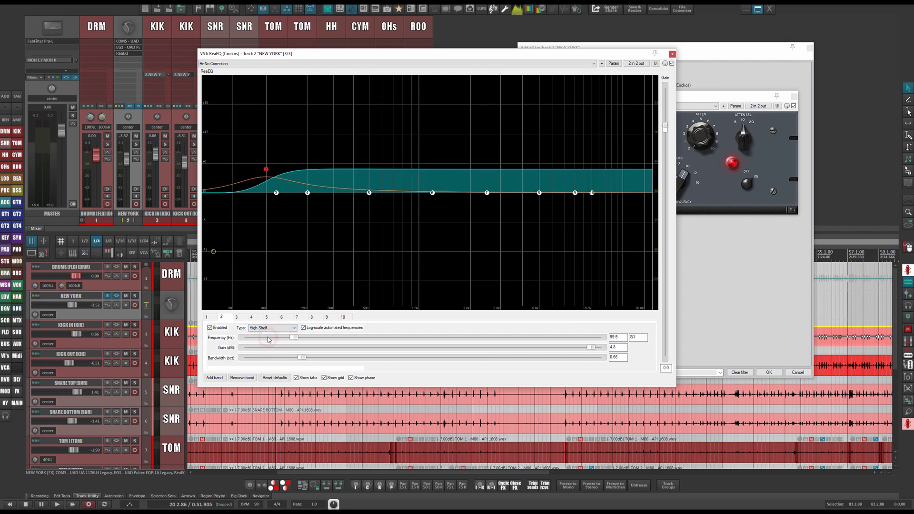
{"action": "left_click", "coordinate": [281, 328]}
{"action": "left_click", "coordinate": [266, 333]}
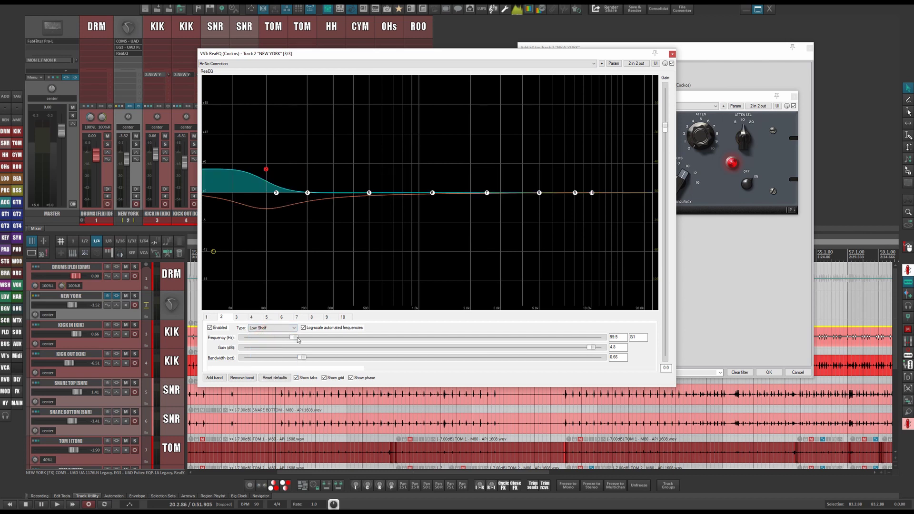
{"action": "left_click_drag", "start_coordinate": [301, 357], "coordinate": [439, 359]}
Boost ReaEQ's band 10 high shelf by 4.6 dB with a 1.73 oct bandwidth, and arrange the Pultec beside it for comparison.
{"action": "left_click_drag", "start_coordinate": [591, 193], "coordinate": [592, 170]}
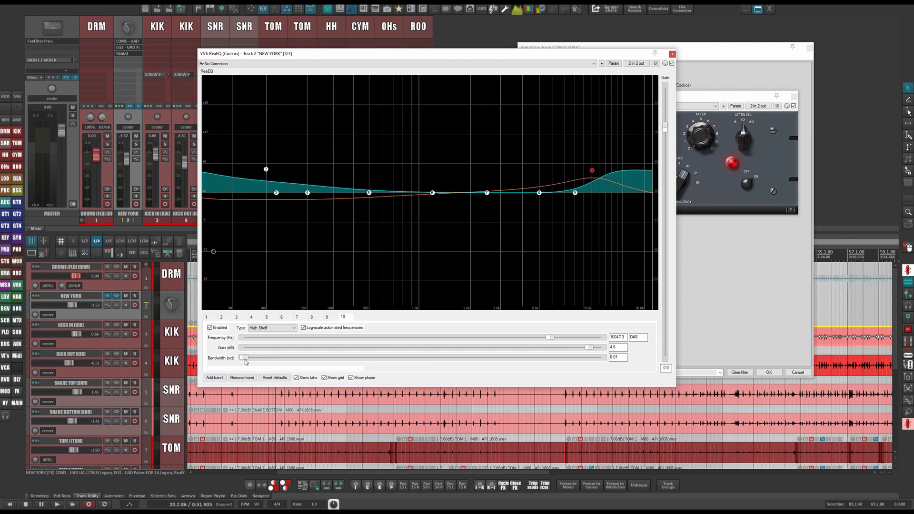
{"action": "left_click_drag", "start_coordinate": [246, 361], "coordinate": [399, 362]}
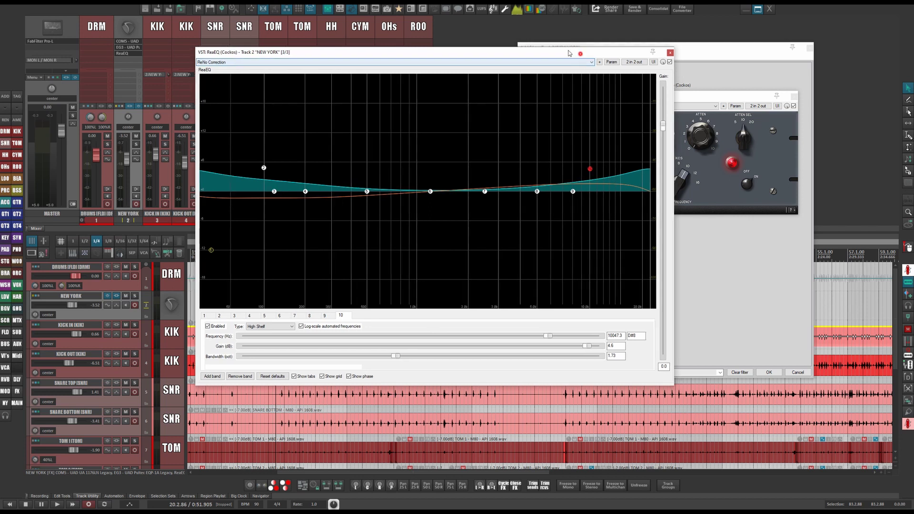
{"action": "left_click_drag", "start_coordinate": [587, 53], "coordinate": [516, 39]}
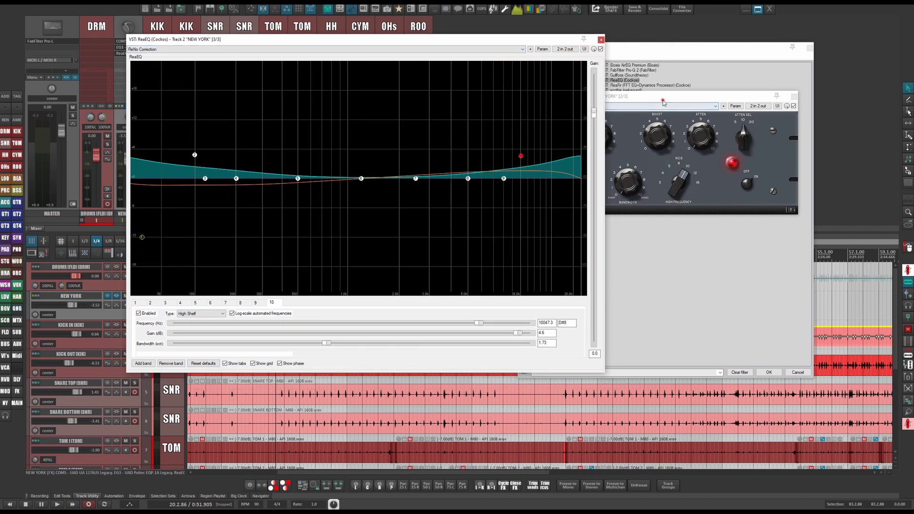
{"action": "left_click_drag", "start_coordinate": [664, 96], "coordinate": [706, 104]}
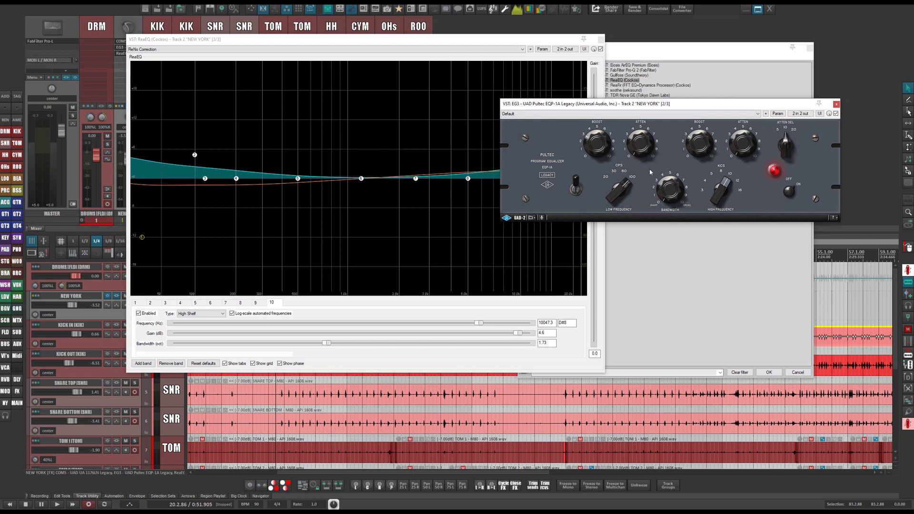
Close the floating ReaEQ window and remove ReaEQ from NEW YORK's effects chain.
{"action": "left_click", "coordinate": [600, 39]}
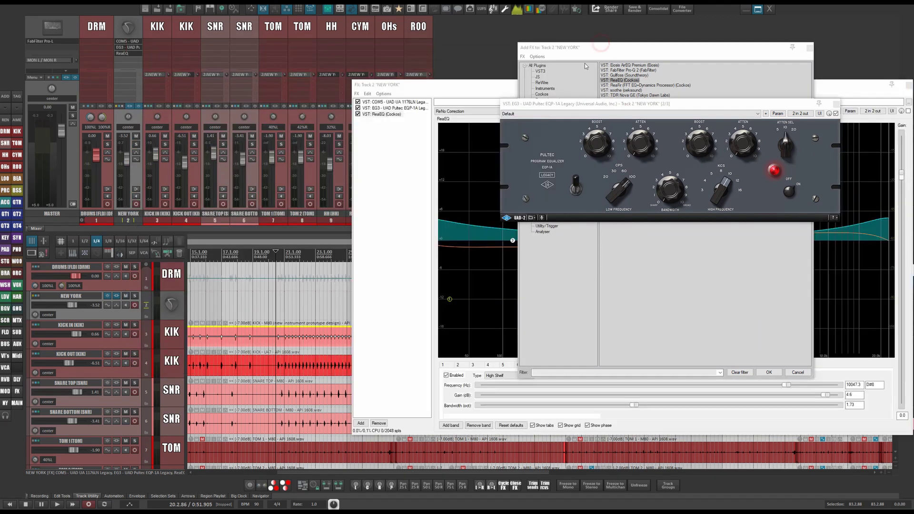
{"action": "left_click", "coordinate": [383, 115]}
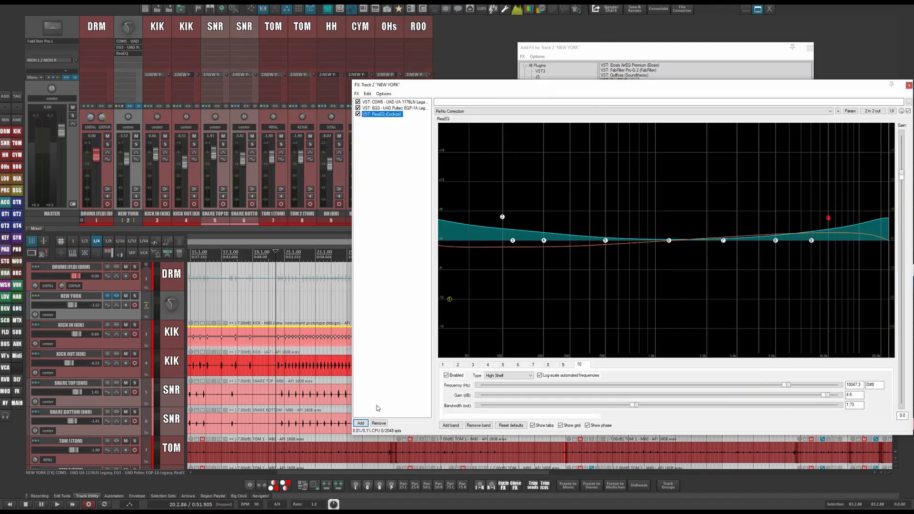
{"action": "left_click", "coordinate": [378, 423]}
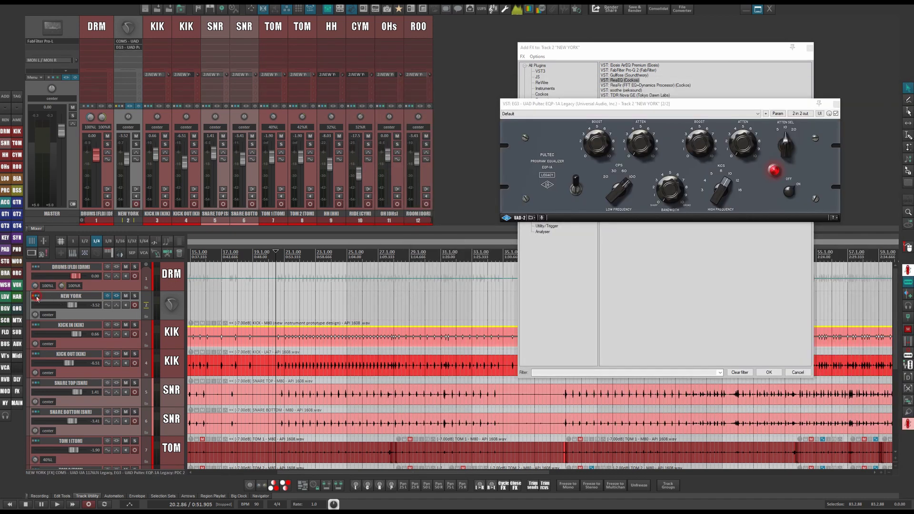
Reset NEW YORK's receives from KICK IN through OH to 0.00 dB, including HH and RIDE, and close the routing window.
{"action": "left_click", "coordinate": [37, 296]}
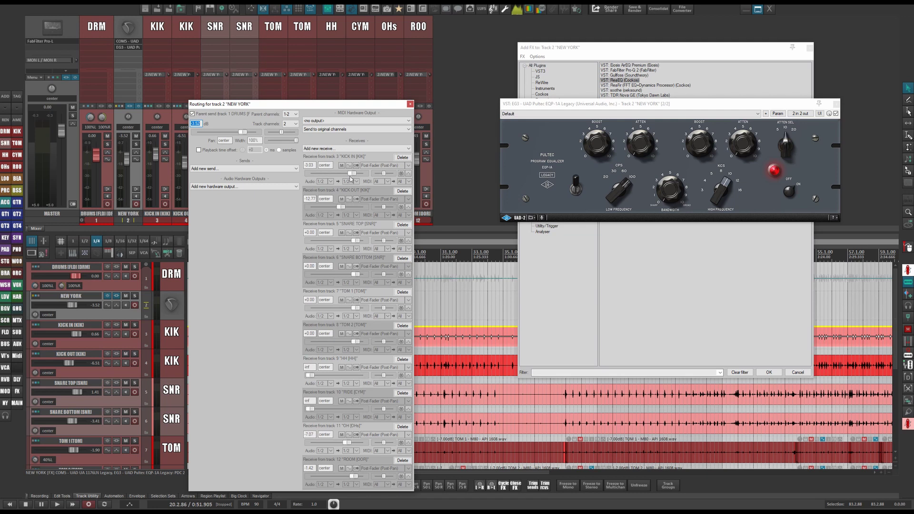
{"action": "double_click", "coordinate": [351, 173]}
{"action": "double_click", "coordinate": [341, 205]}
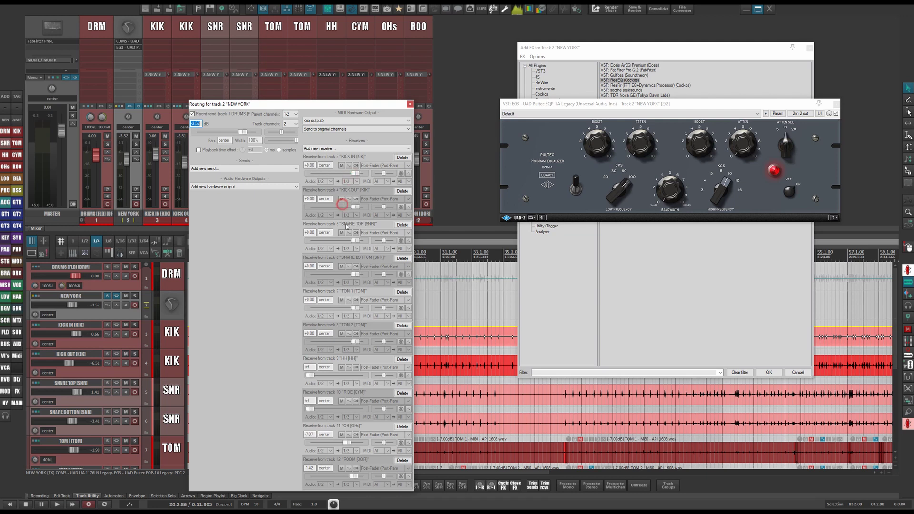
{"action": "double_click", "coordinate": [358, 240]}
{"action": "double_click", "coordinate": [358, 274]}
{"action": "double_click", "coordinate": [355, 308]}
{"action": "double_click", "coordinate": [355, 341]}
{"action": "double_click", "coordinate": [309, 375]}
{"action": "double_click", "coordinate": [312, 409]}
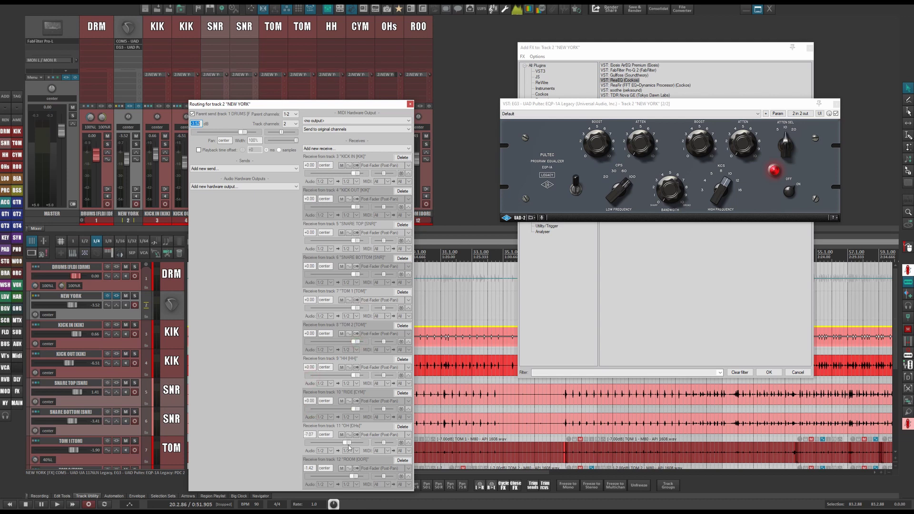
{"action": "double_click", "coordinate": [347, 443]}
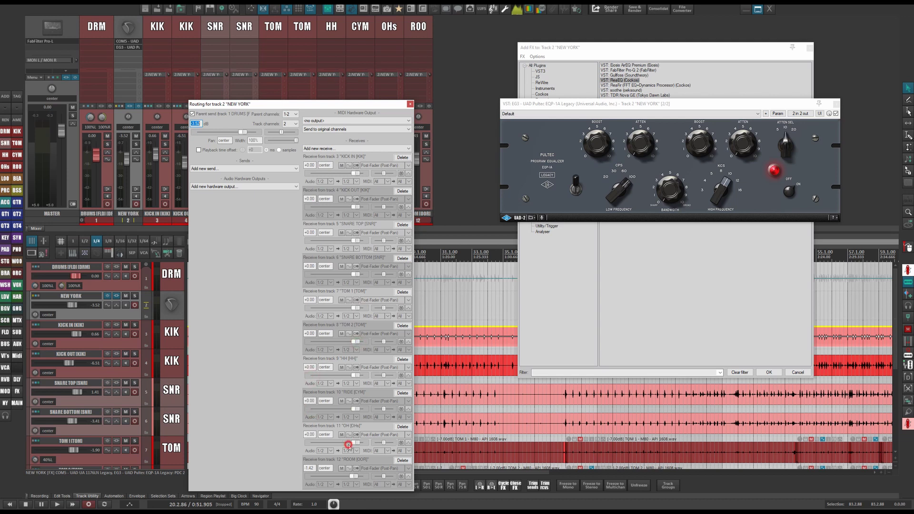
{"action": "left_click", "coordinate": [410, 104]}
Pull NEW YORK's volume down to -inf, close the plug-in browser, and hide the mixer.
{"action": "left_click_drag", "start_coordinate": [129, 159], "coordinate": [130, 233]}
{"action": "left_click", "coordinate": [807, 48]}
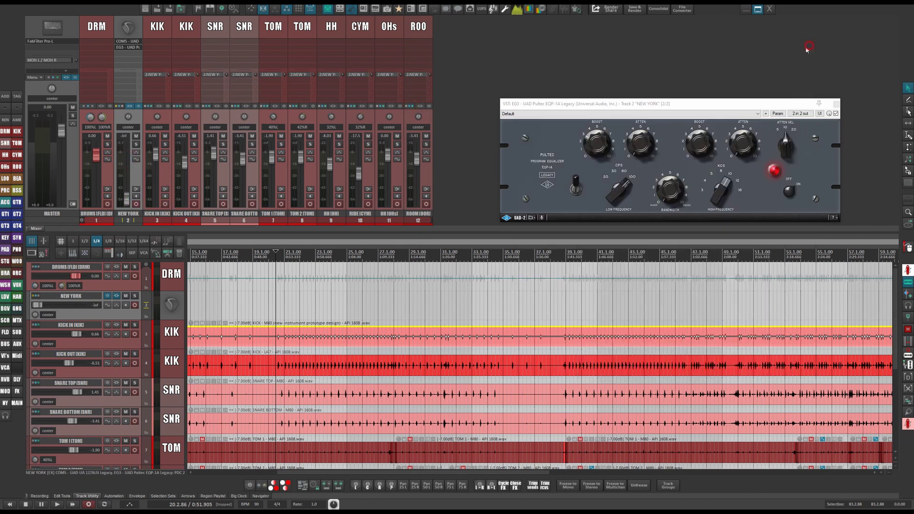
{"action": "key", "text": "ctrl+m"}
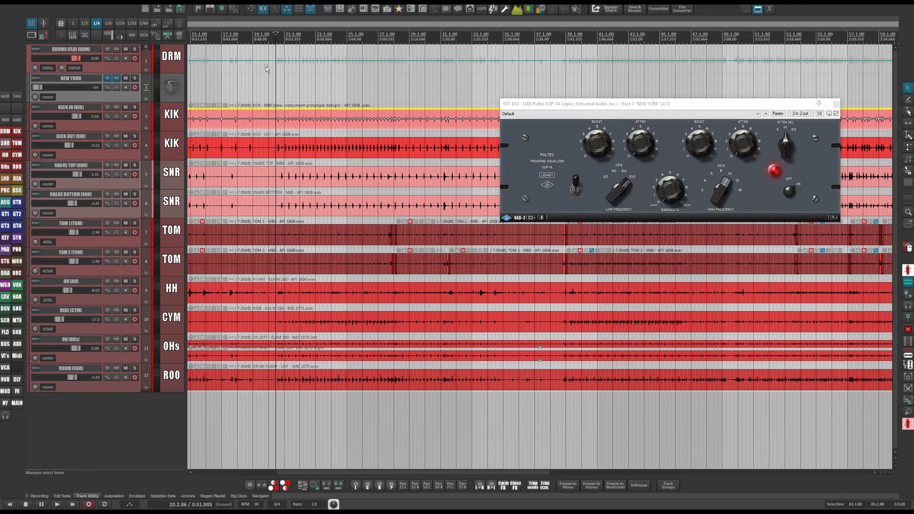
Play the drums from position 20.4.05, raise NEW YORK's volume to -8.60 dB to blend it in, and stop playback.
{"action": "left_click", "coordinate": [278, 67]}
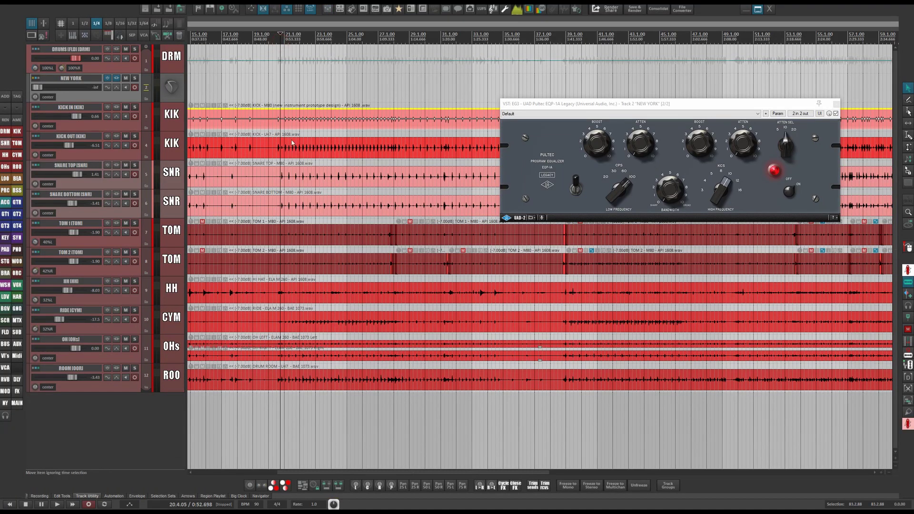
{"action": "key", "text": "space"}
{"action": "left_click_drag", "start_coordinate": [40, 91], "coordinate": [68, 91]}
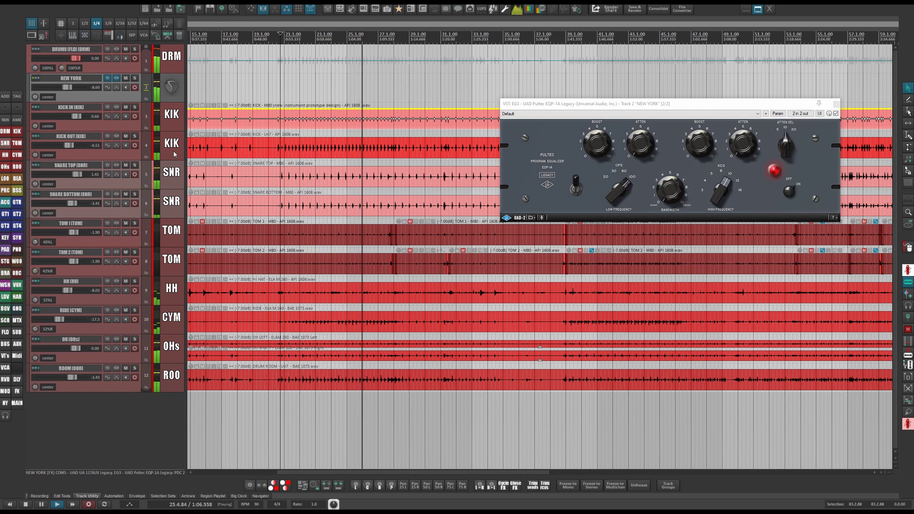
{"action": "key", "text": "space"}
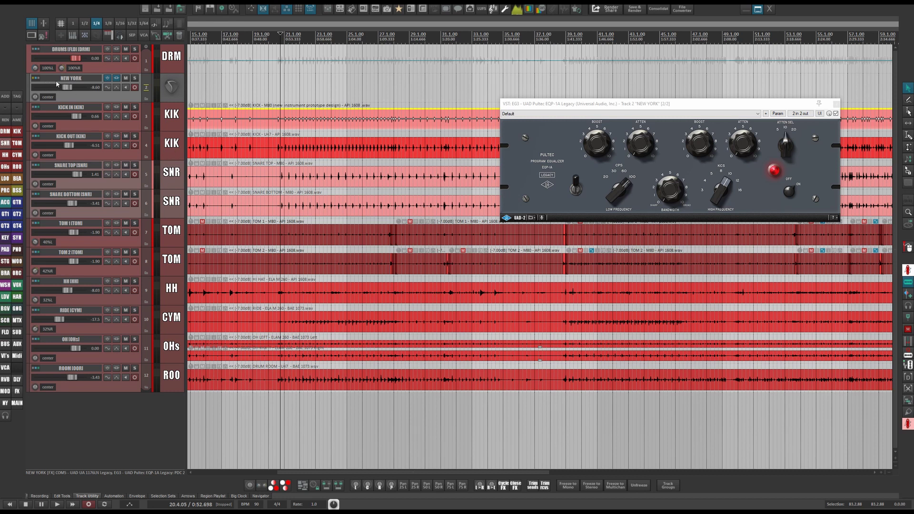
Add the Digital Comp plug-in ReaComp to the KICK IN track, and close its window and the plug-in browser.
{"action": "left_click", "coordinate": [162, 121]}
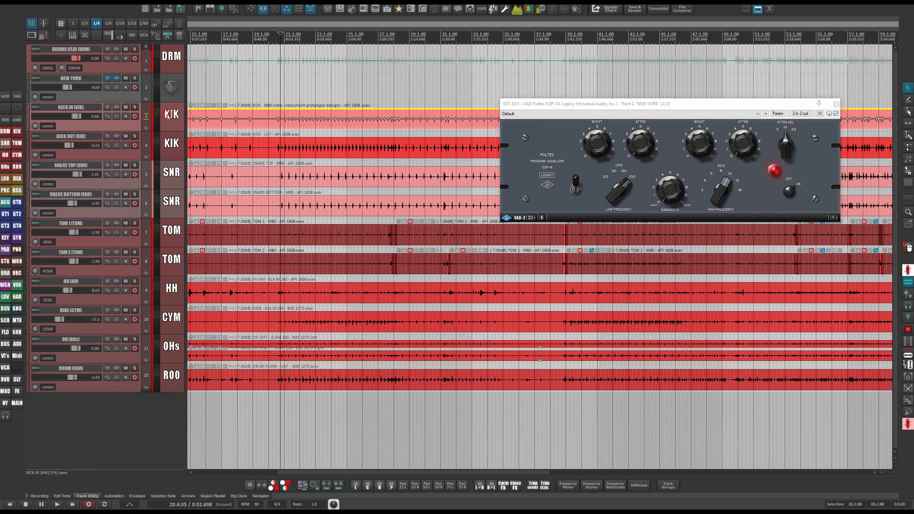
{"action": "left_click", "coordinate": [122, 111]}
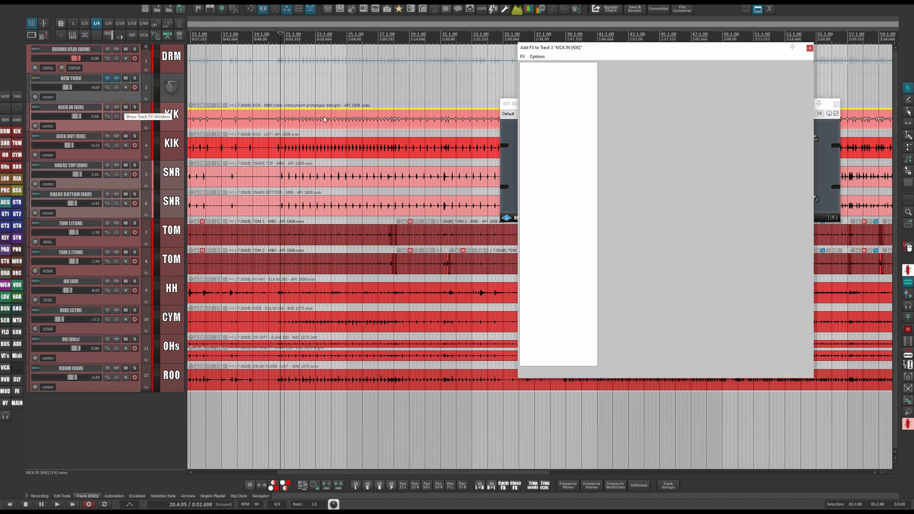
{"action": "left_click", "coordinate": [546, 134]}
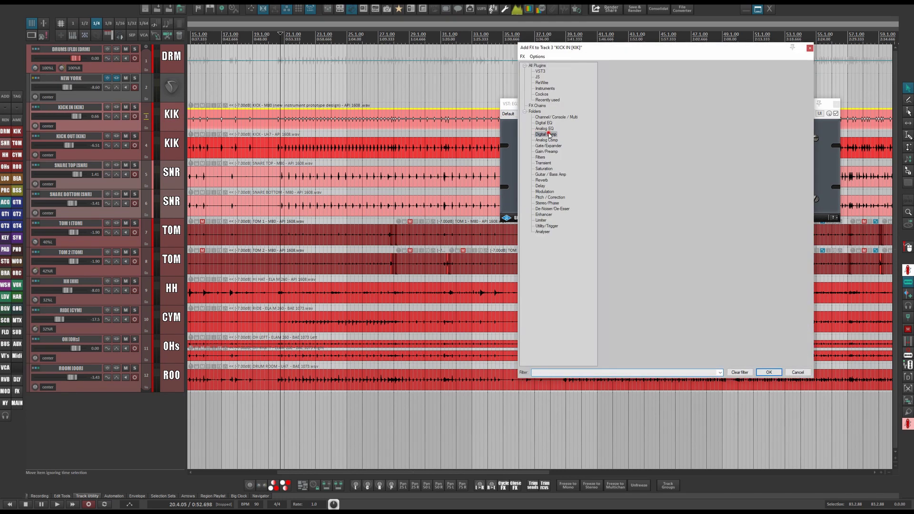
{"action": "left_click", "coordinate": [619, 85]}
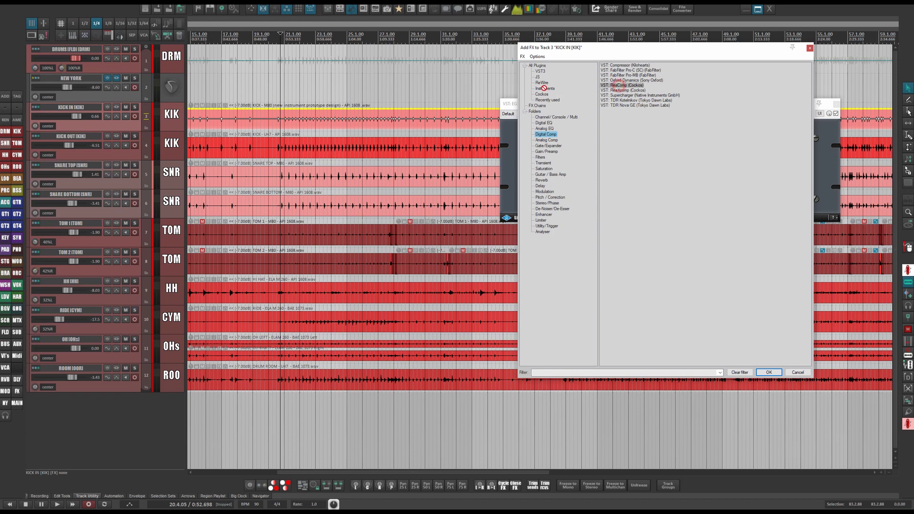
{"action": "left_click_drag", "start_coordinate": [119, 108], "coordinate": [117, 107]}
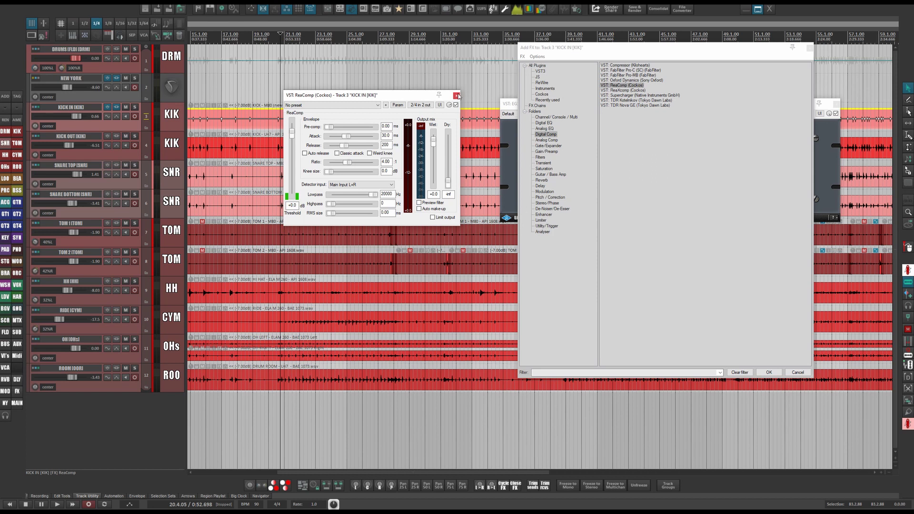
{"action": "left_click", "coordinate": [456, 95]}
{"action": "left_click", "coordinate": [809, 48]}
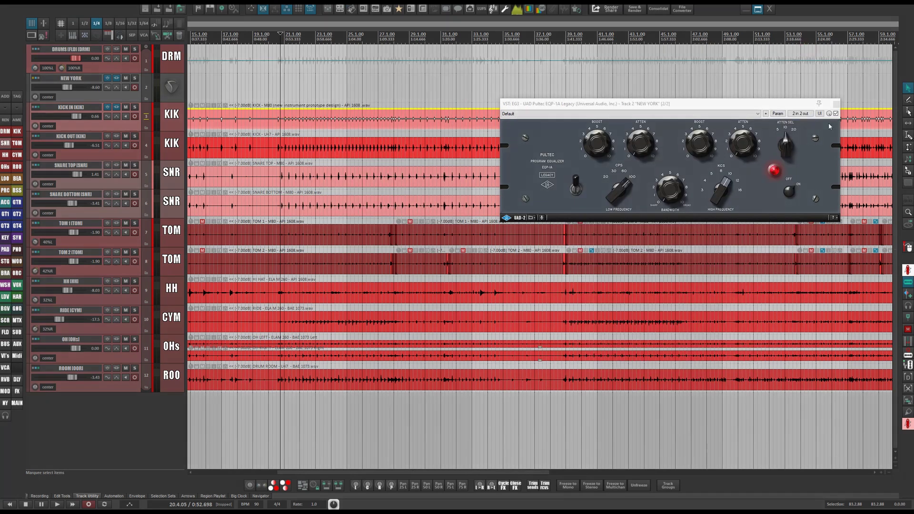